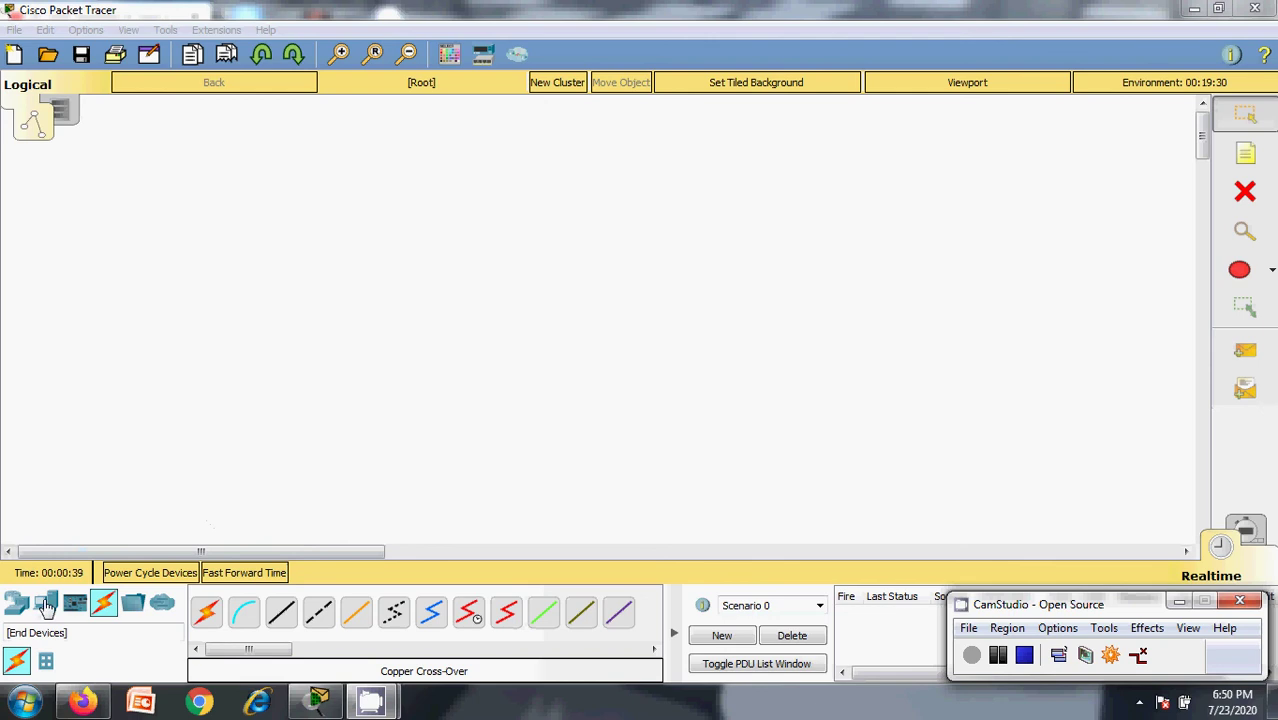
Place four generic PCs in the workspace, one at each corner of a rough square.
left_click(45, 603)
left_click(212, 613)
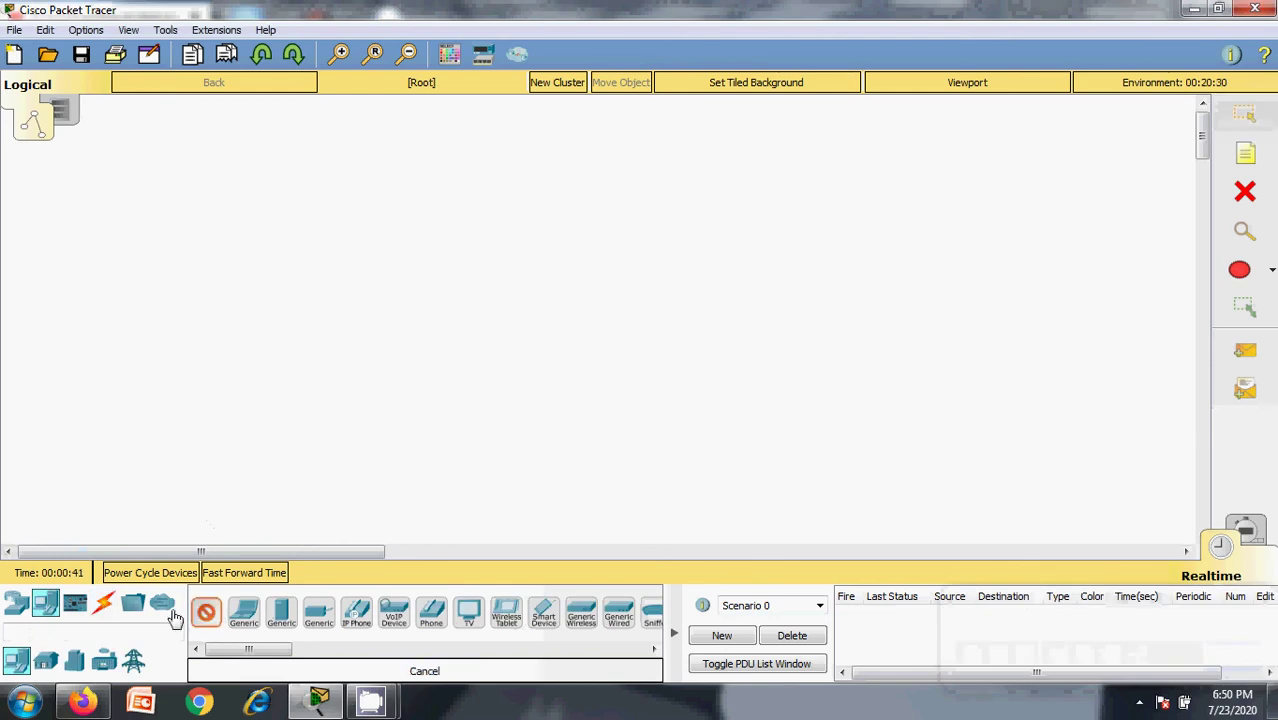
left_click(291, 192)
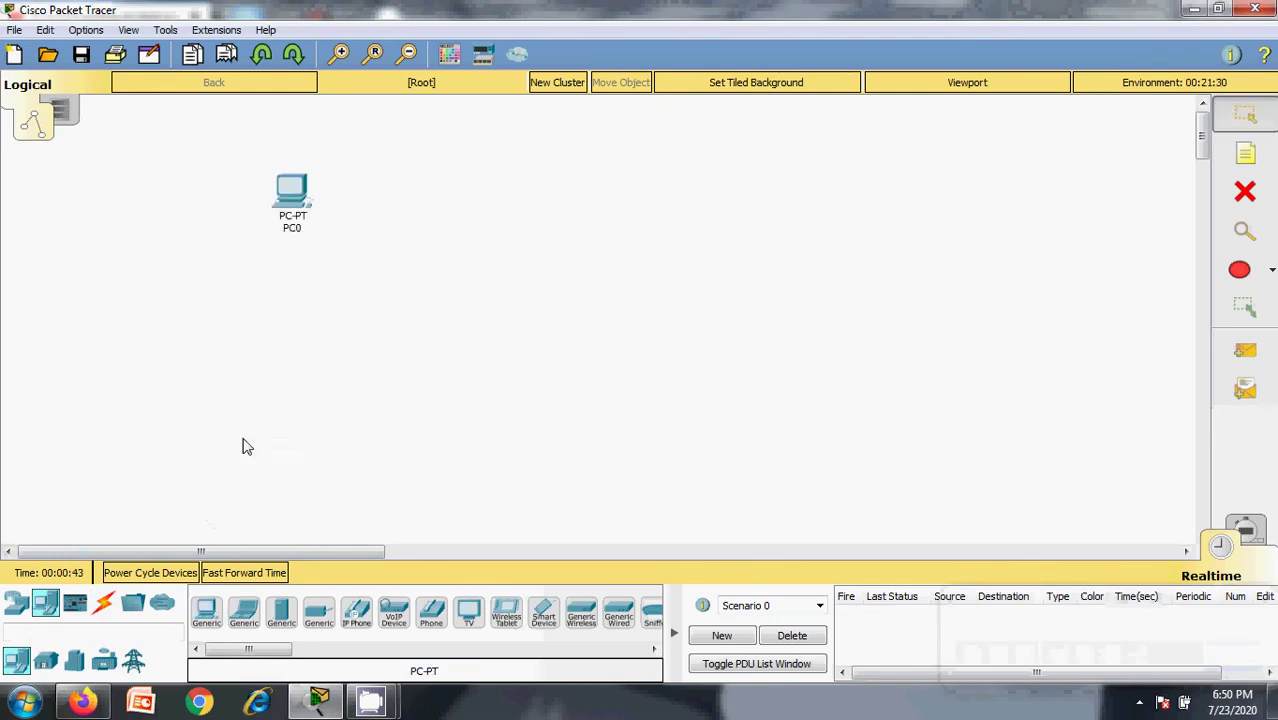
left_click(303, 436)
left_click(206, 610)
left_click(648, 424)
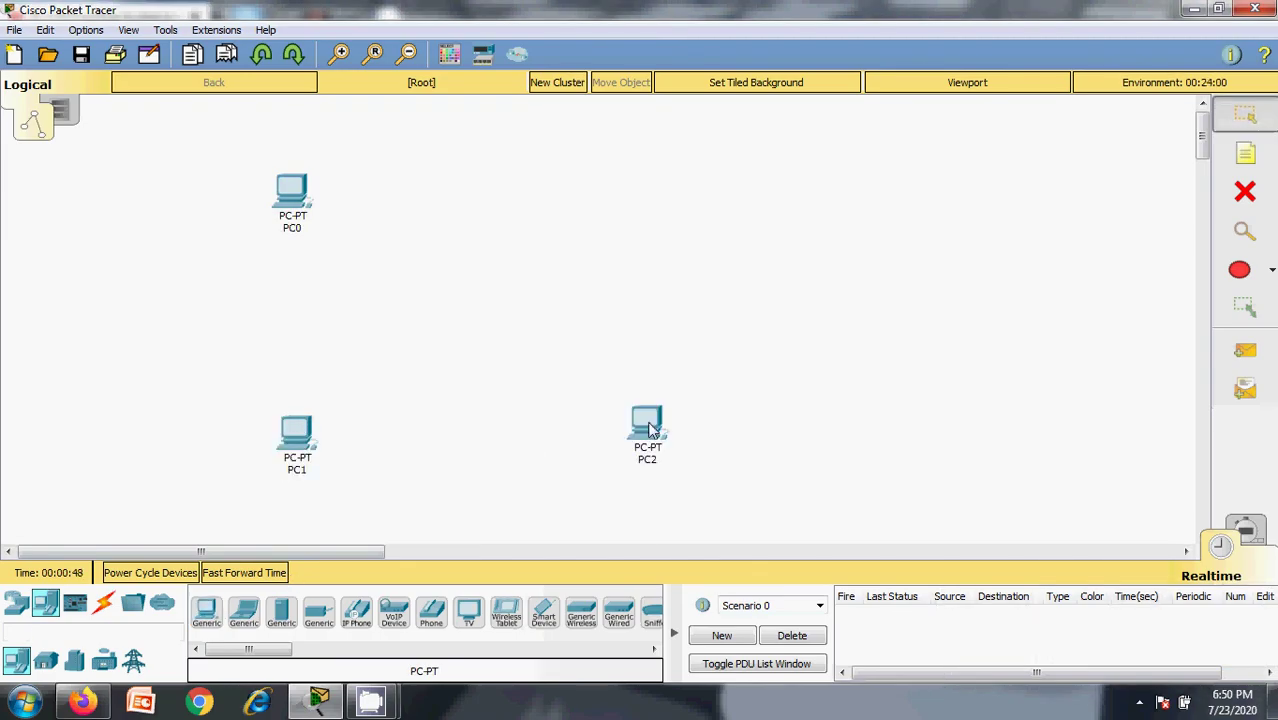
left_click(206, 610)
left_click(621, 179)
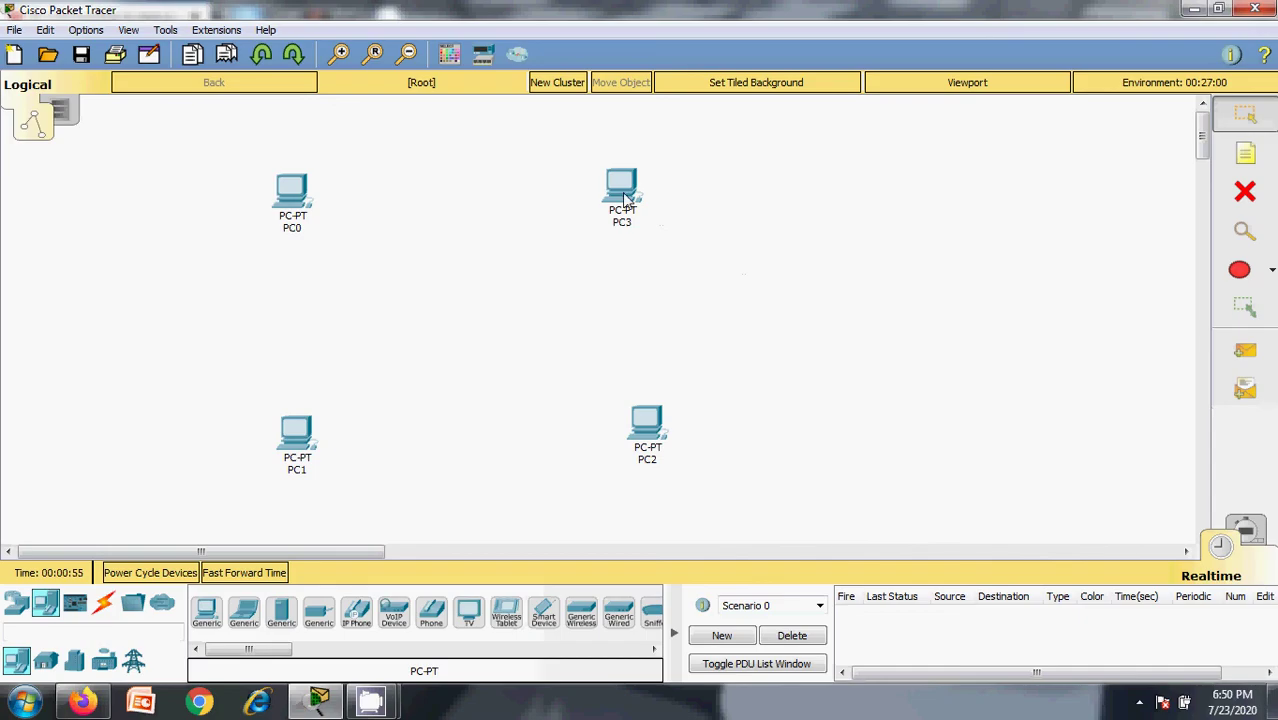
Place four 2960 switches inside the square of PCs, one near each PC.
left_click(16, 603)
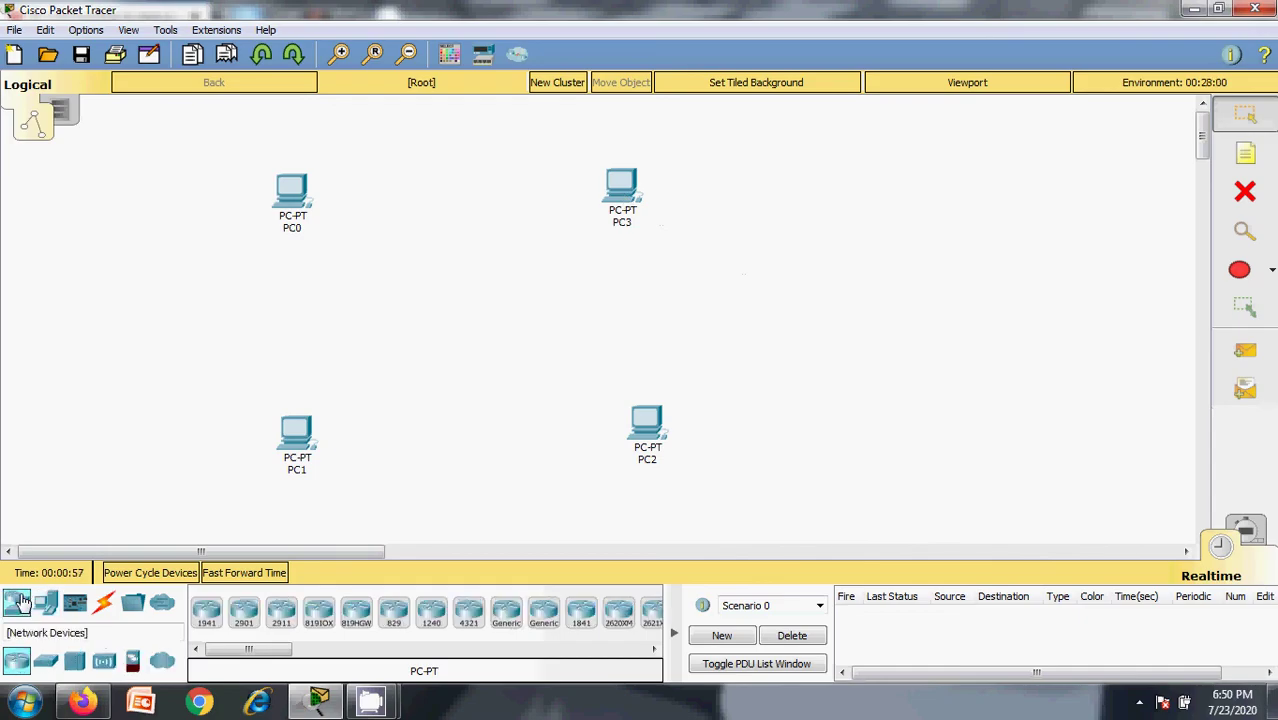
left_click(45, 660)
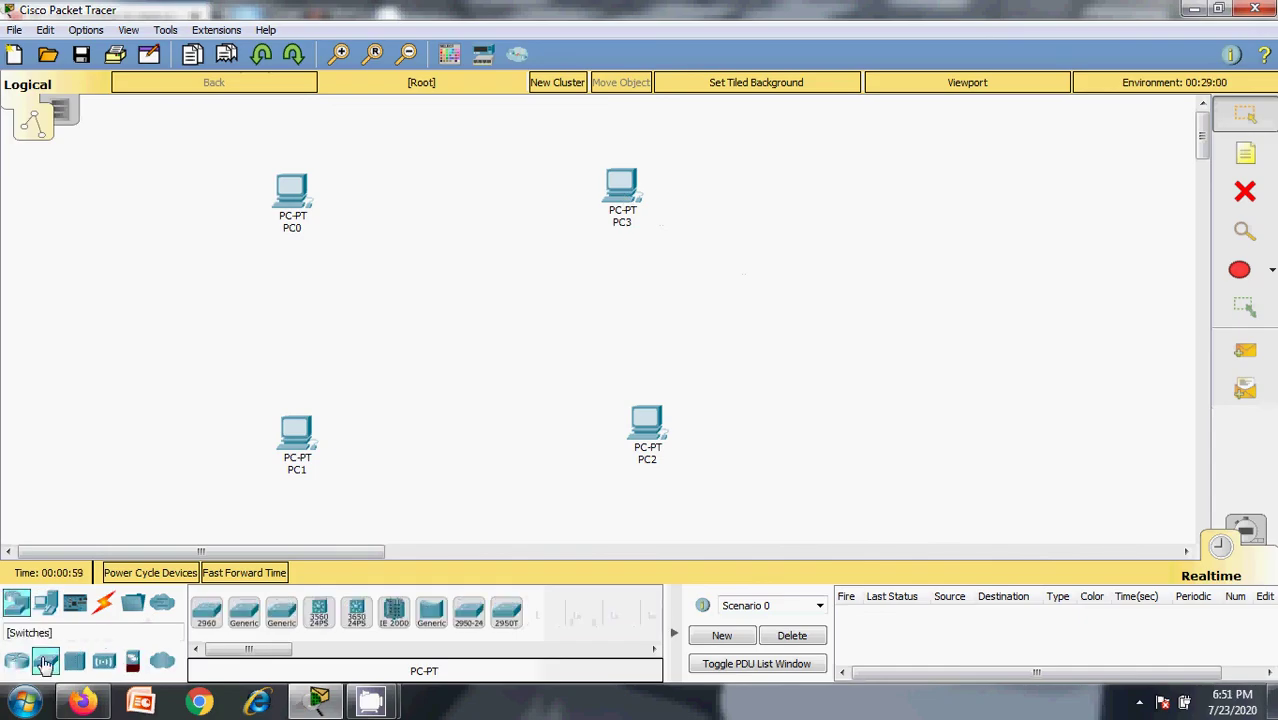
left_click(210, 612)
left_click(371, 262)
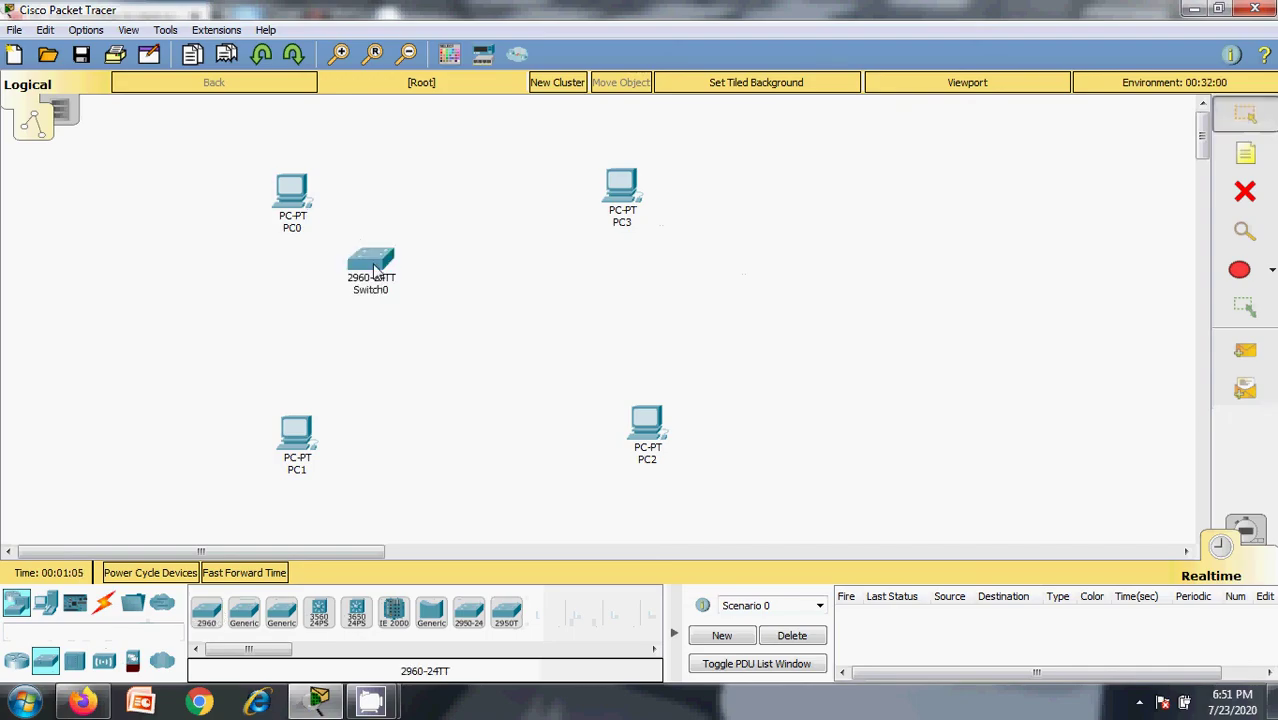
left_click(206, 610)
left_click(367, 383)
left_click(206, 612)
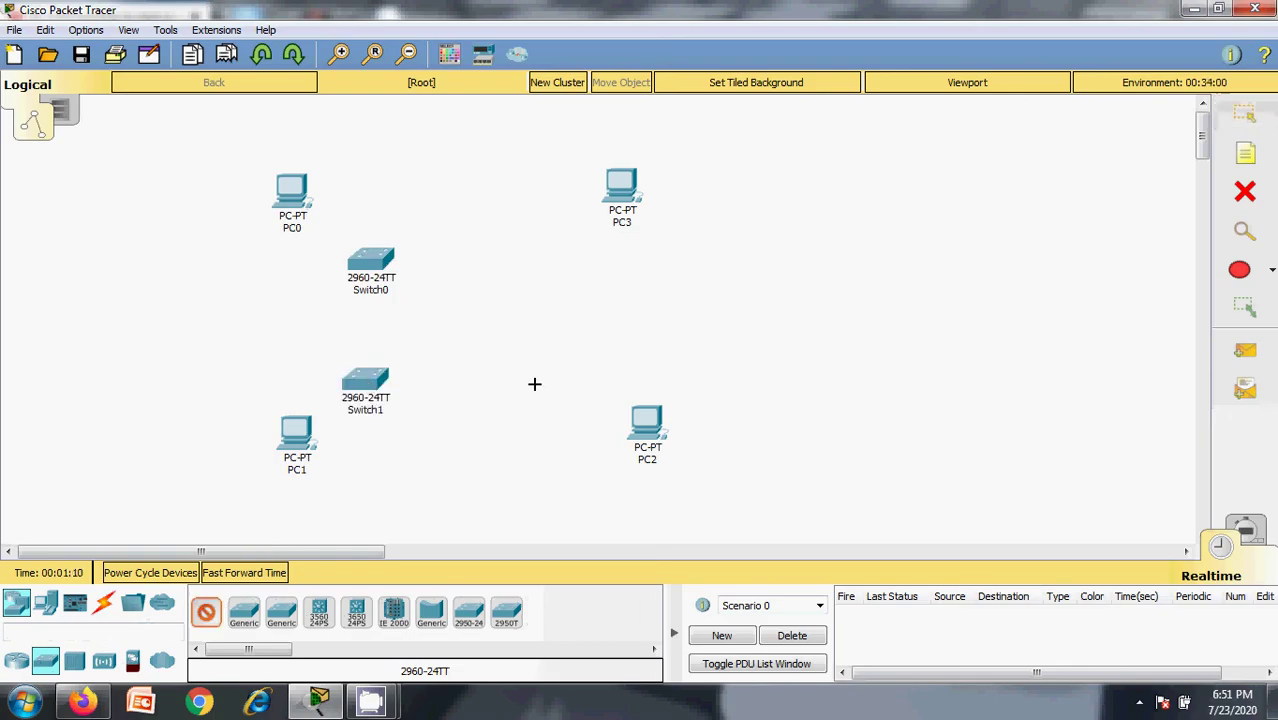
left_click(534, 384)
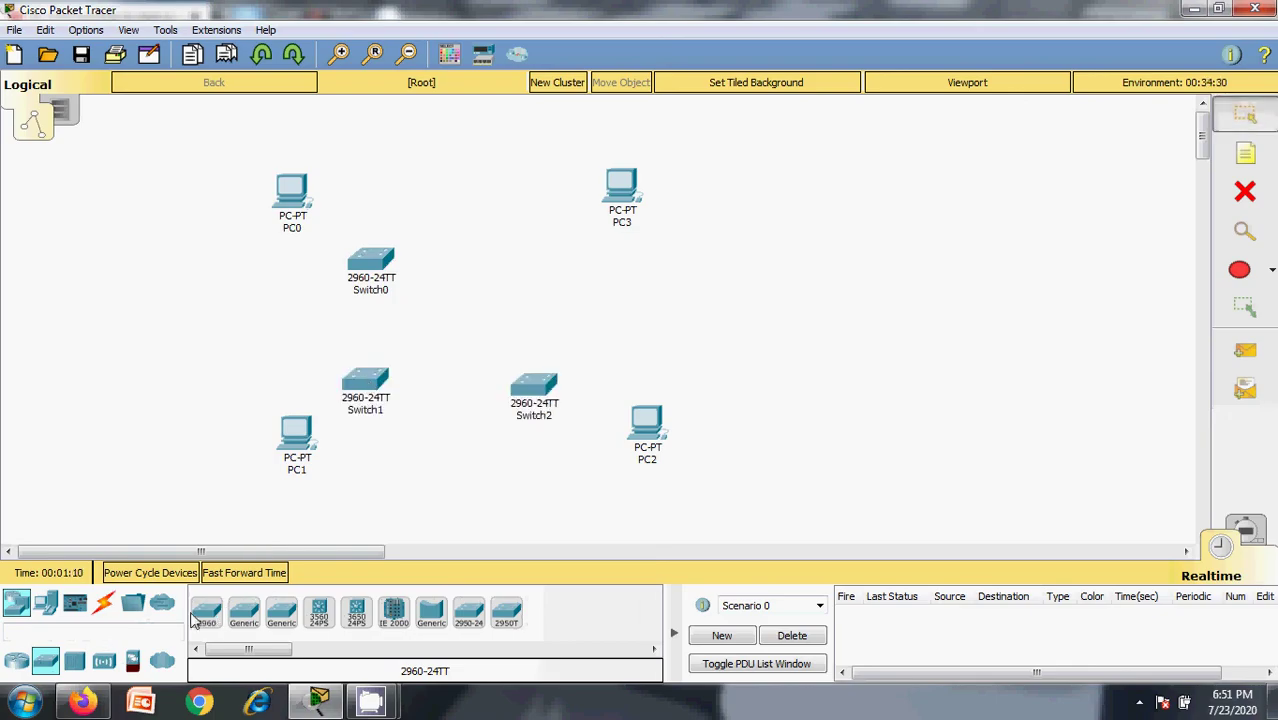
left_click(510, 253)
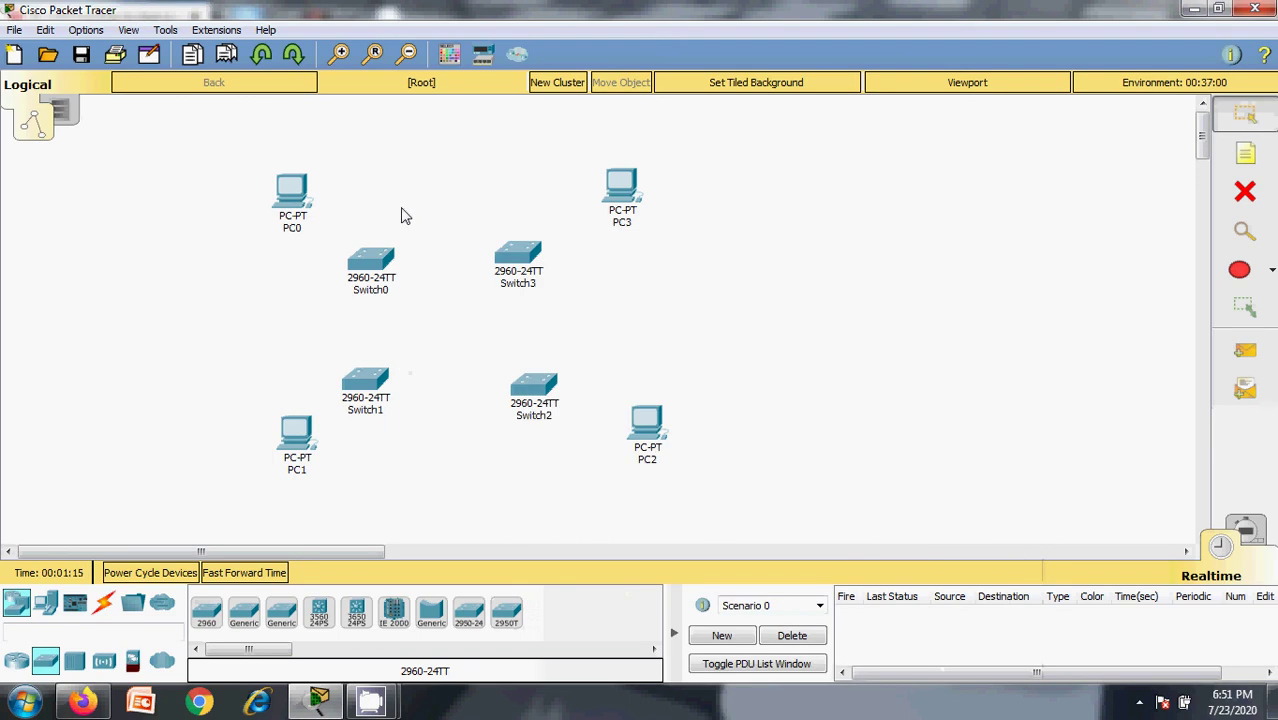
Connect PC1 to Switch1 with an automatically chosen connection type.
left_click(104, 607)
left_click(298, 435)
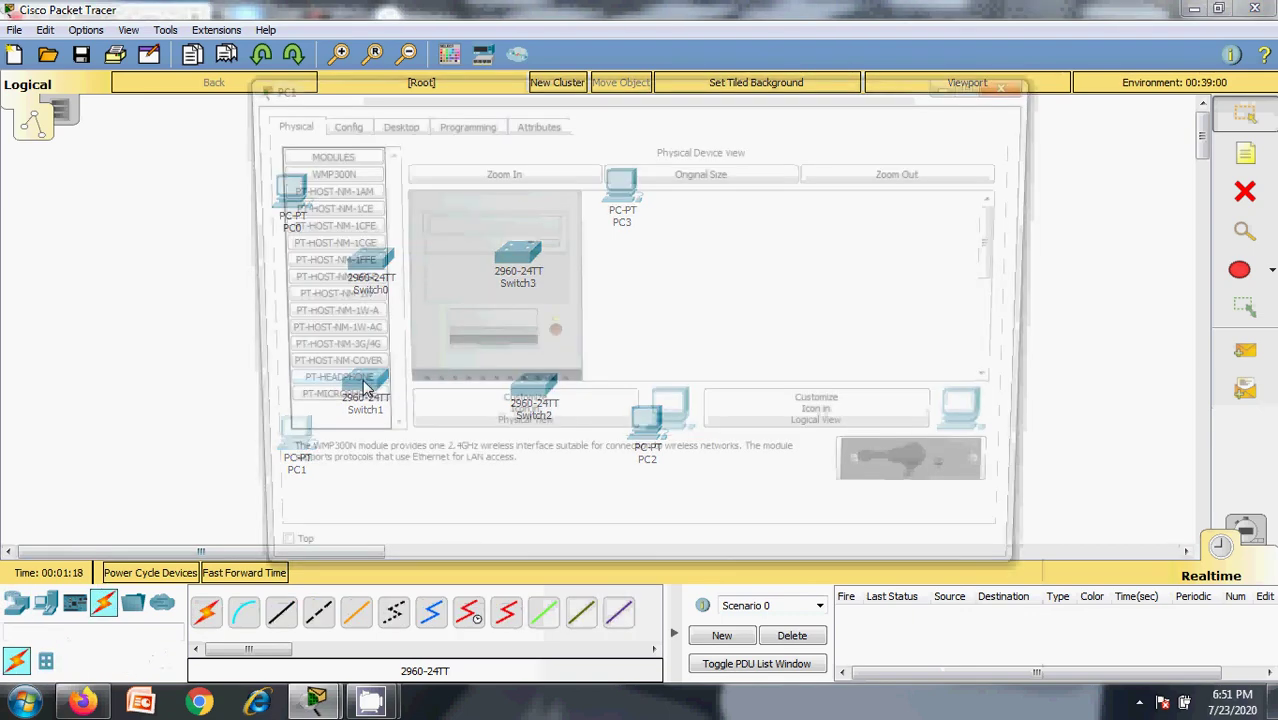
left_click(1017, 83)
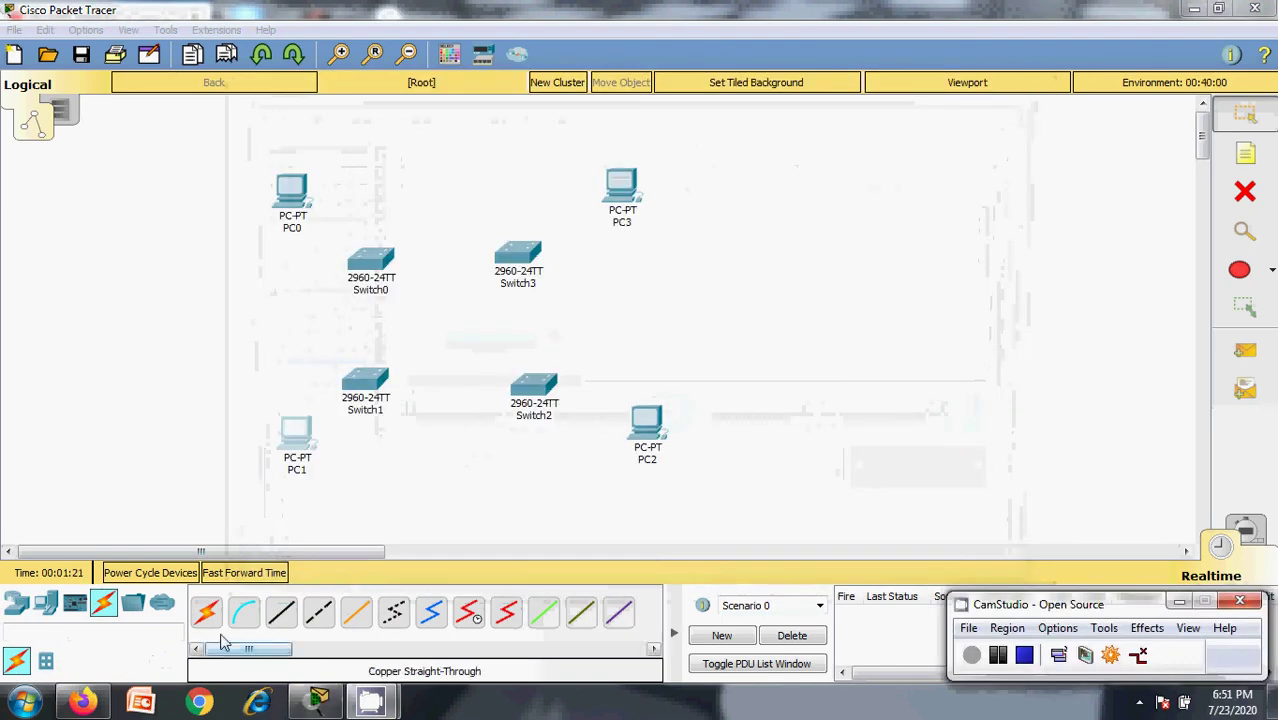
left_click(206, 612)
left_click(310, 440)
left_click(365, 385)
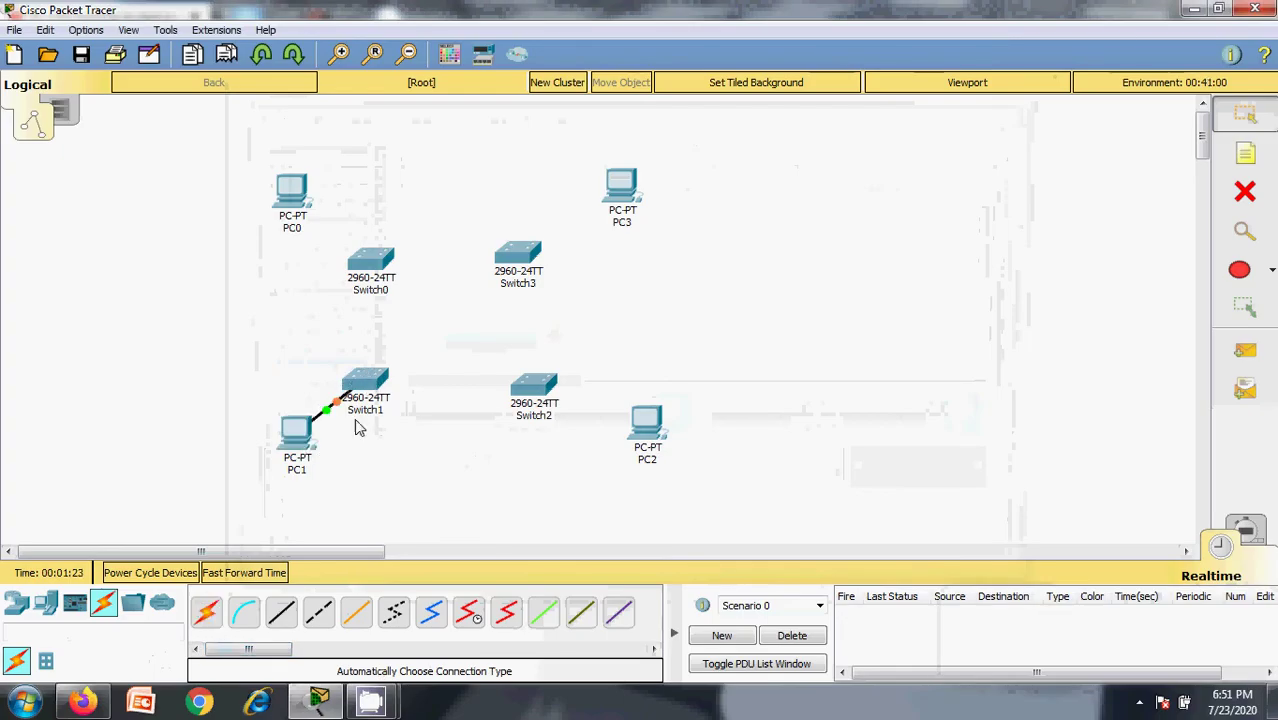
Cable Switch1 to Switch2 and Switch2 to PC2 using the automatic connection type.
left_click(206, 612)
left_click(365, 383)
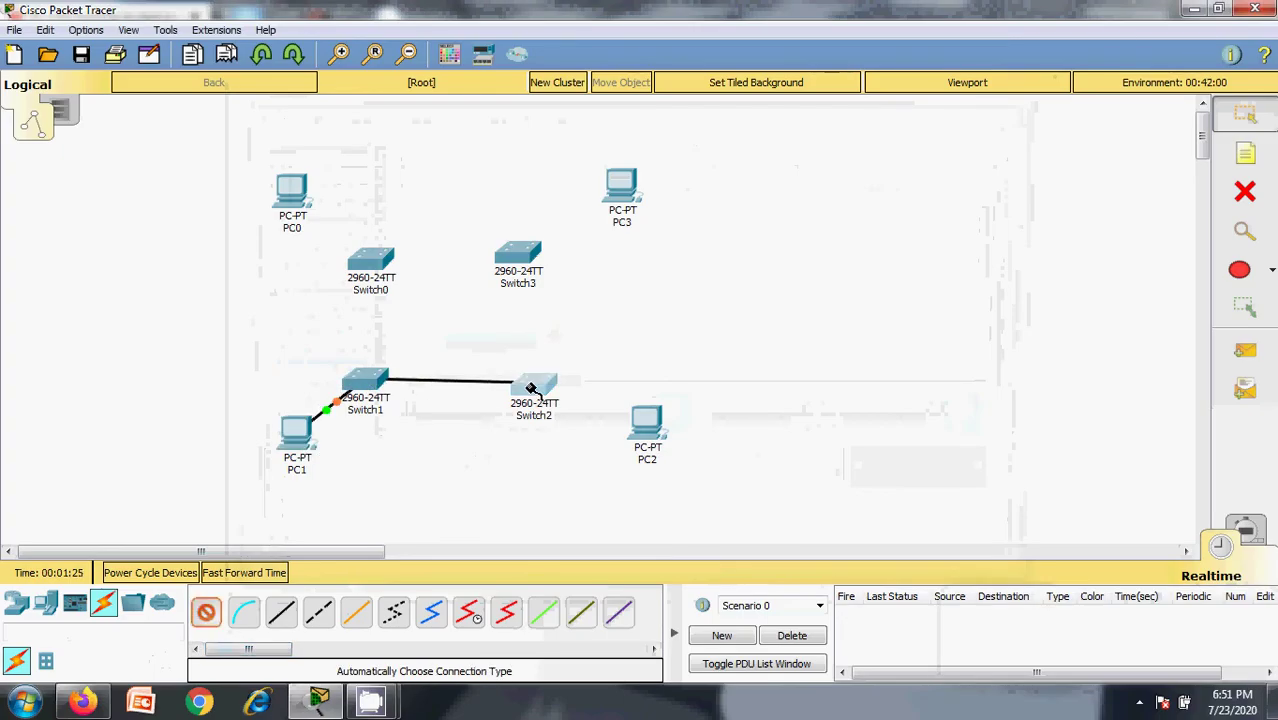
left_click(530, 387)
left_click(206, 612)
left_click(533, 383)
left_click(648, 422)
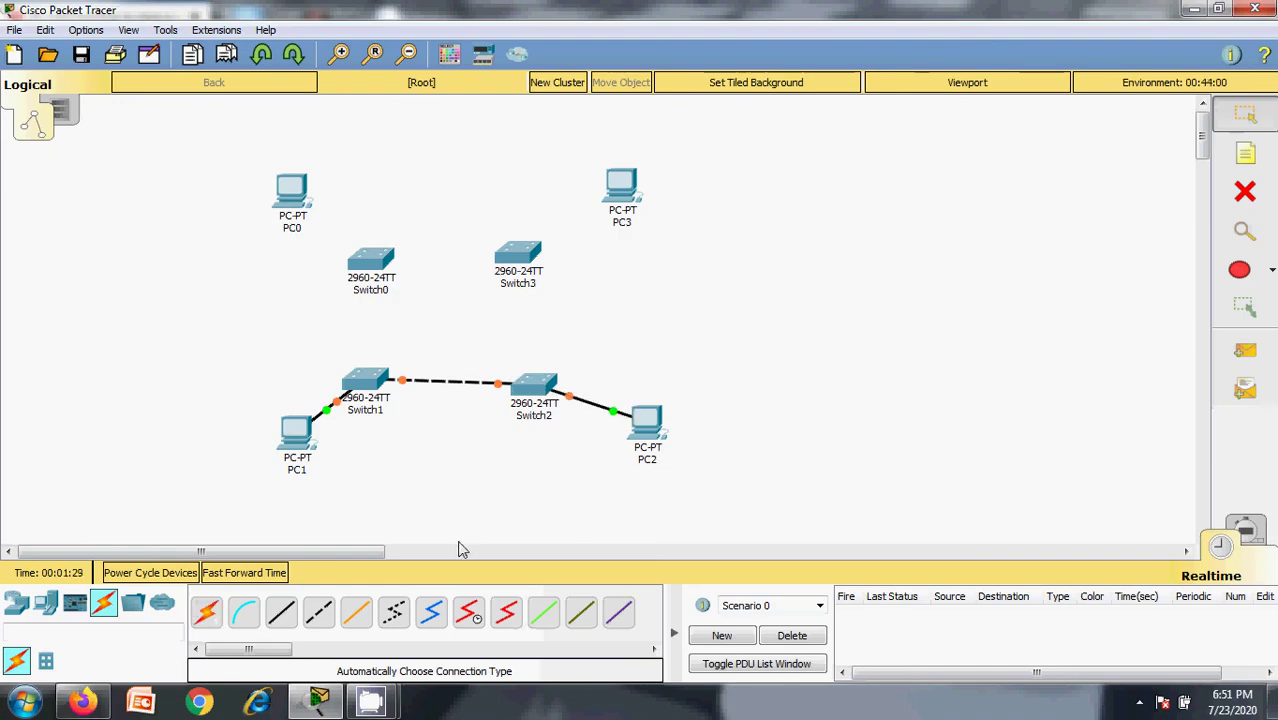
Cable Switch2 to Switch3 and Switch3 to PC3 using the automatic connection type.
left_click(206, 612)
left_click(533, 383)
left_click(509, 250)
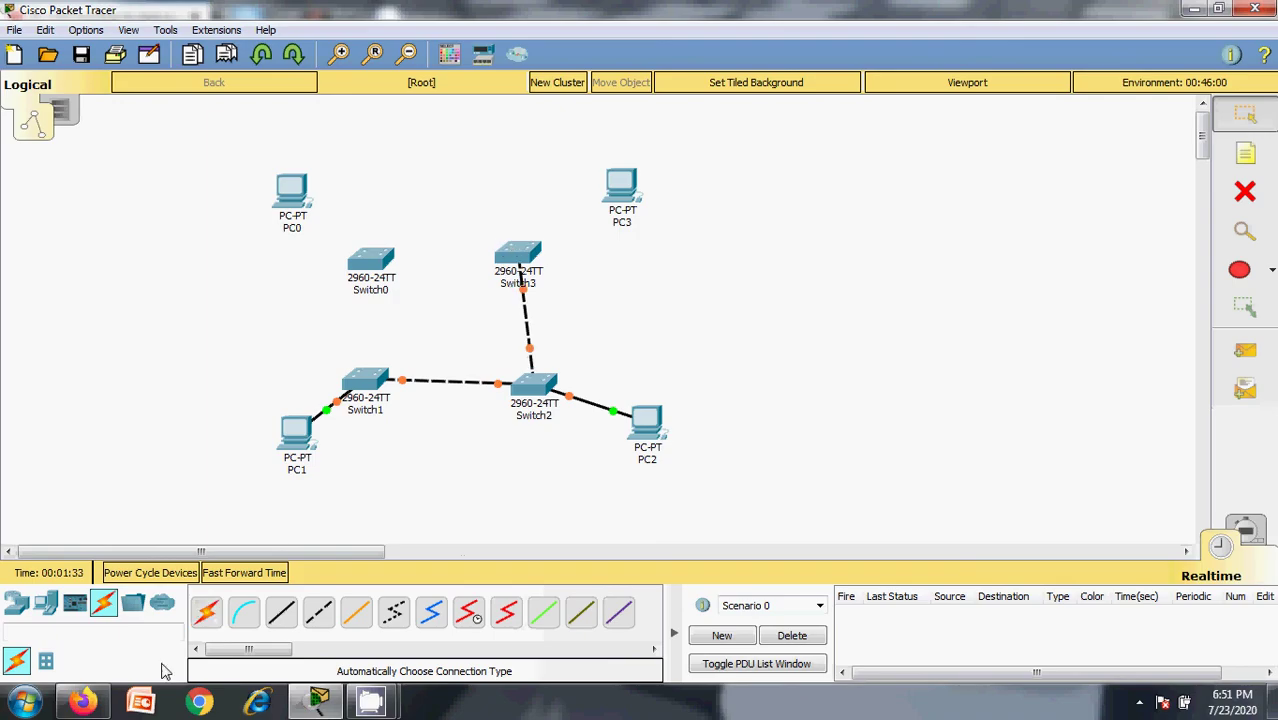
left_click(206, 612)
left_click(512, 248)
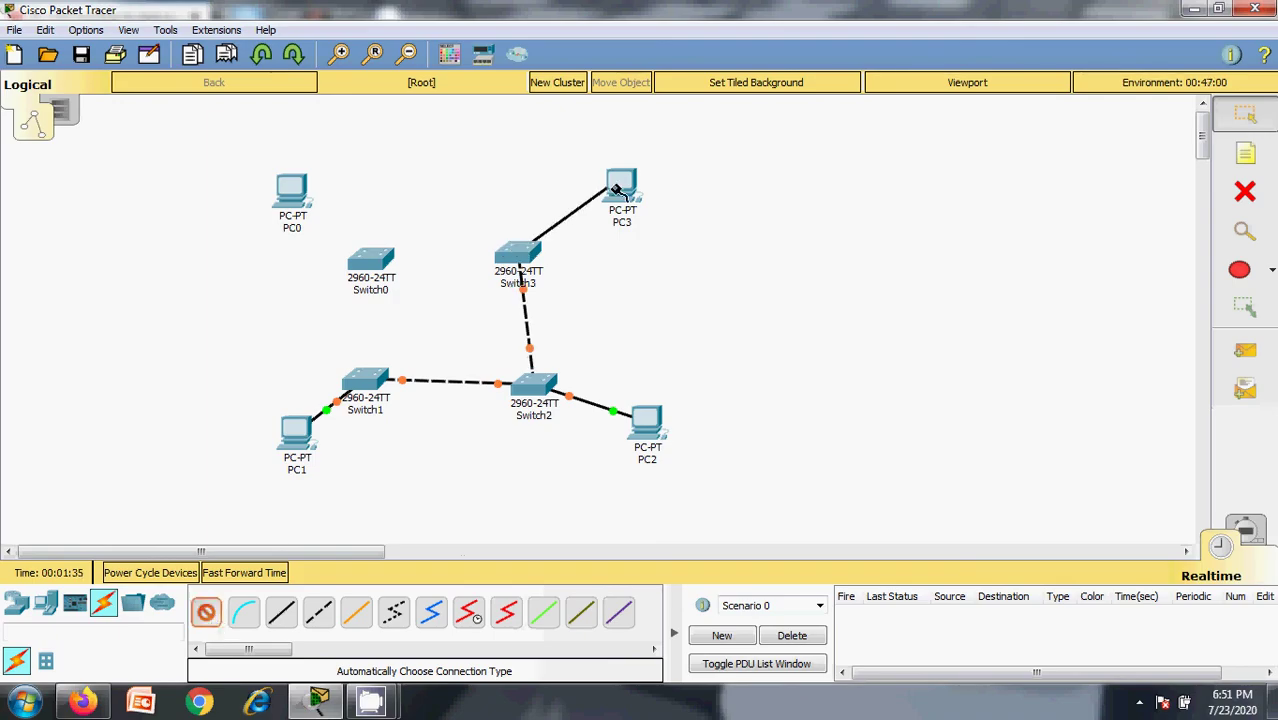
left_click(628, 215)
Close the switch ring by cabling Switch0 to Switch3 and Switch0 to Switch1 with automatic connections.
left_click(206, 612)
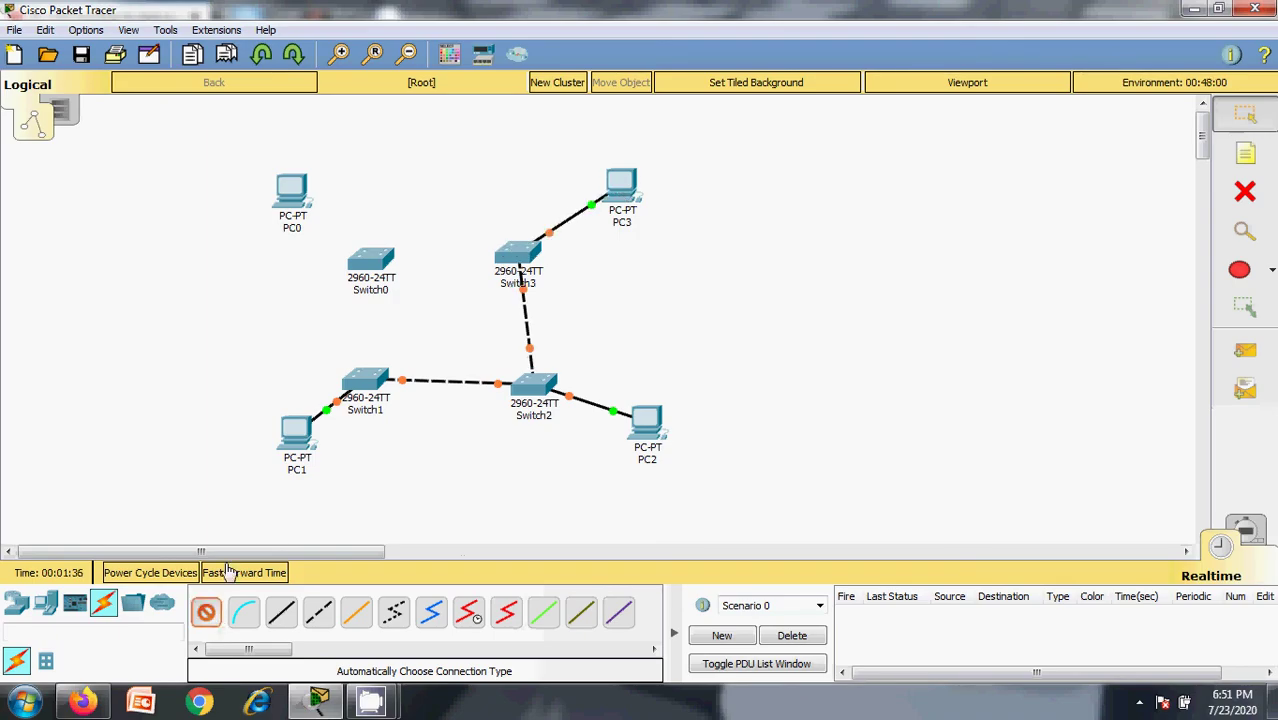
left_click(383, 255)
left_click(516, 251)
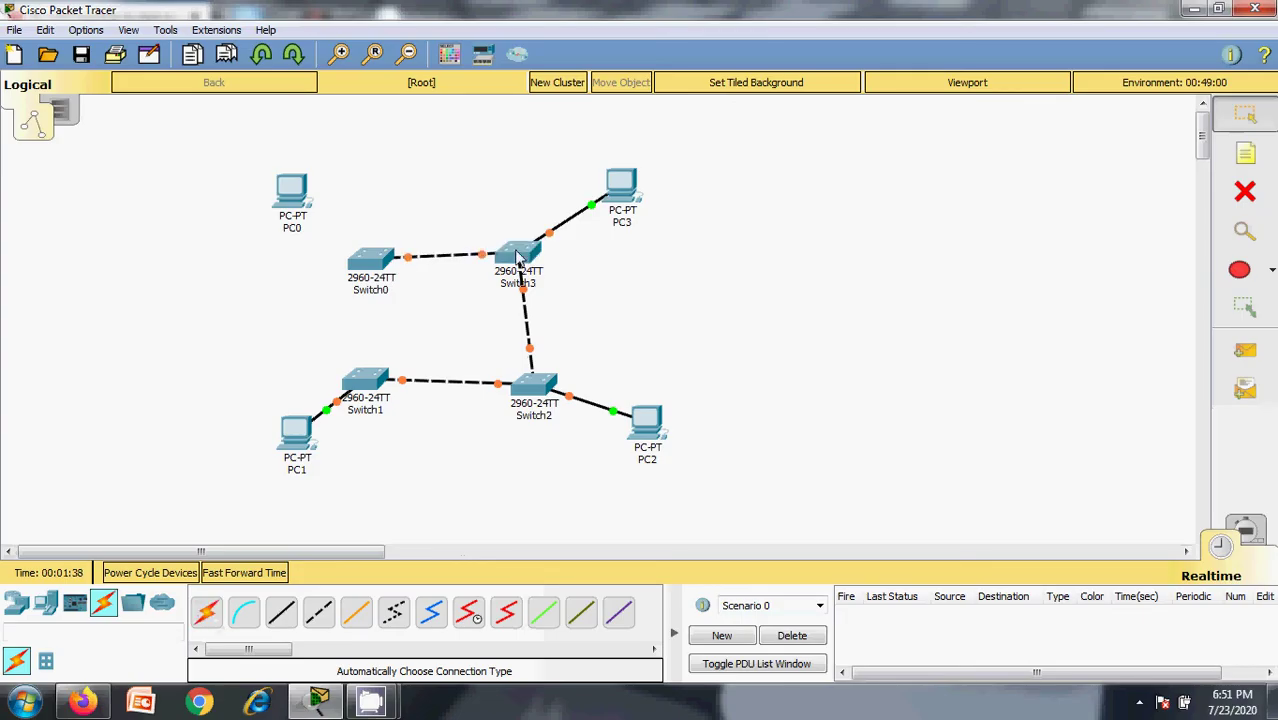
left_click(207, 612)
left_click(371, 262)
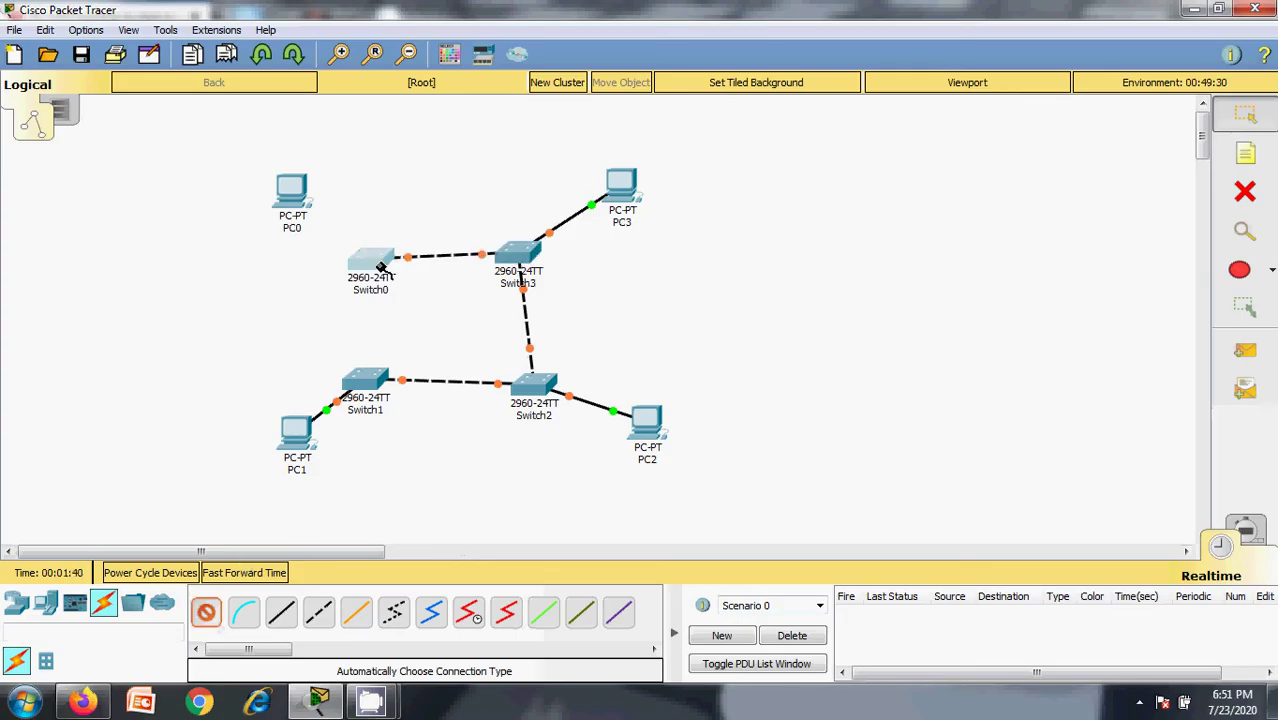
left_click(368, 374)
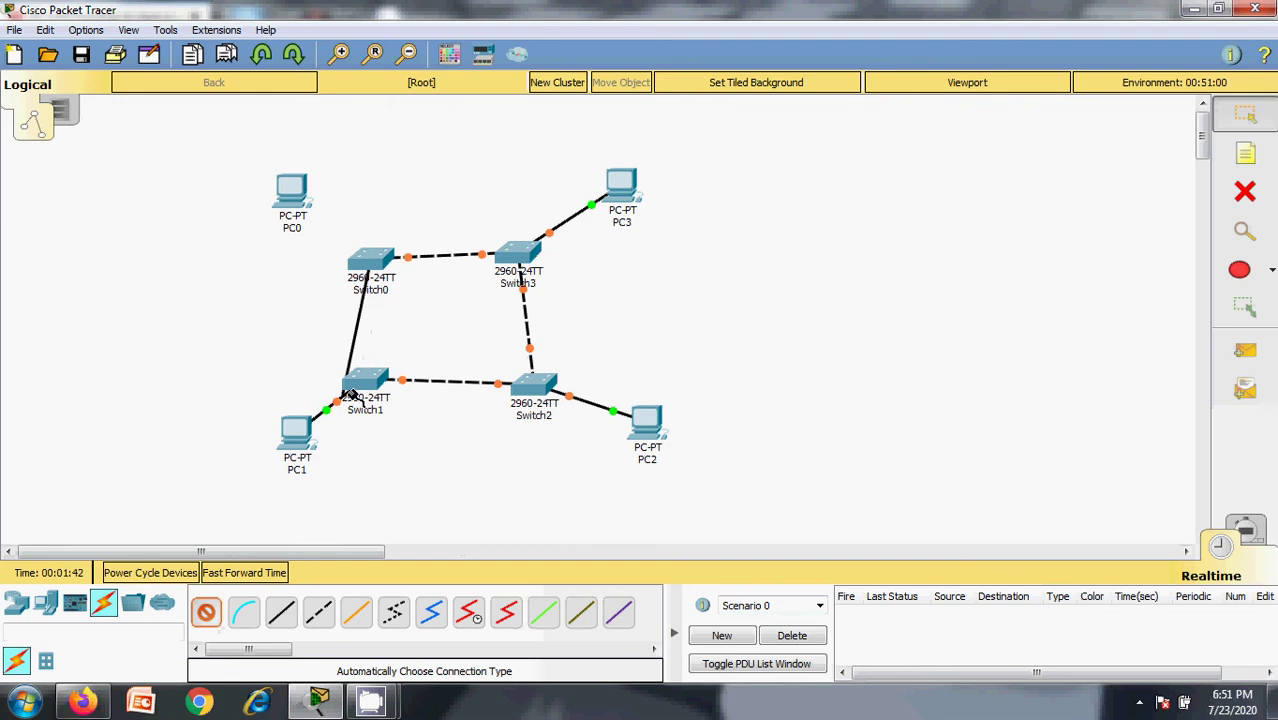
Connect Switch0 to PC0 with an automatically chosen connection type.
left_click(205, 612)
left_click(371, 262)
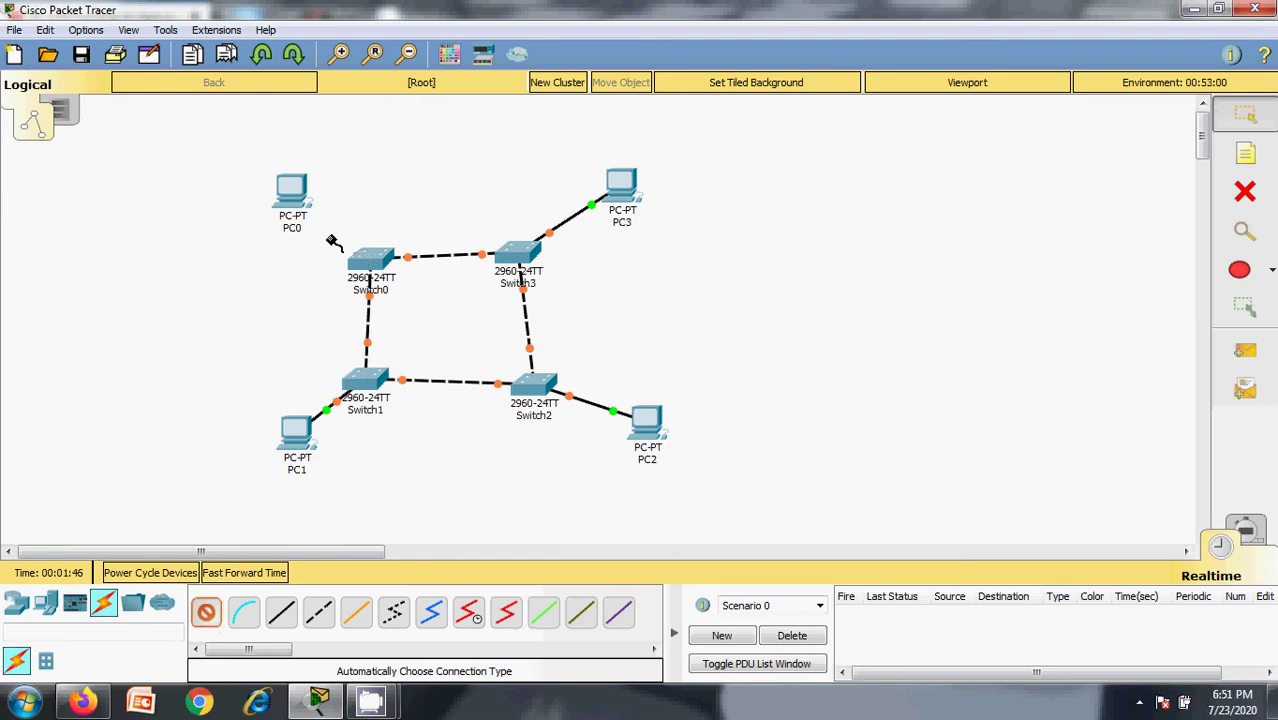
left_click(291, 205)
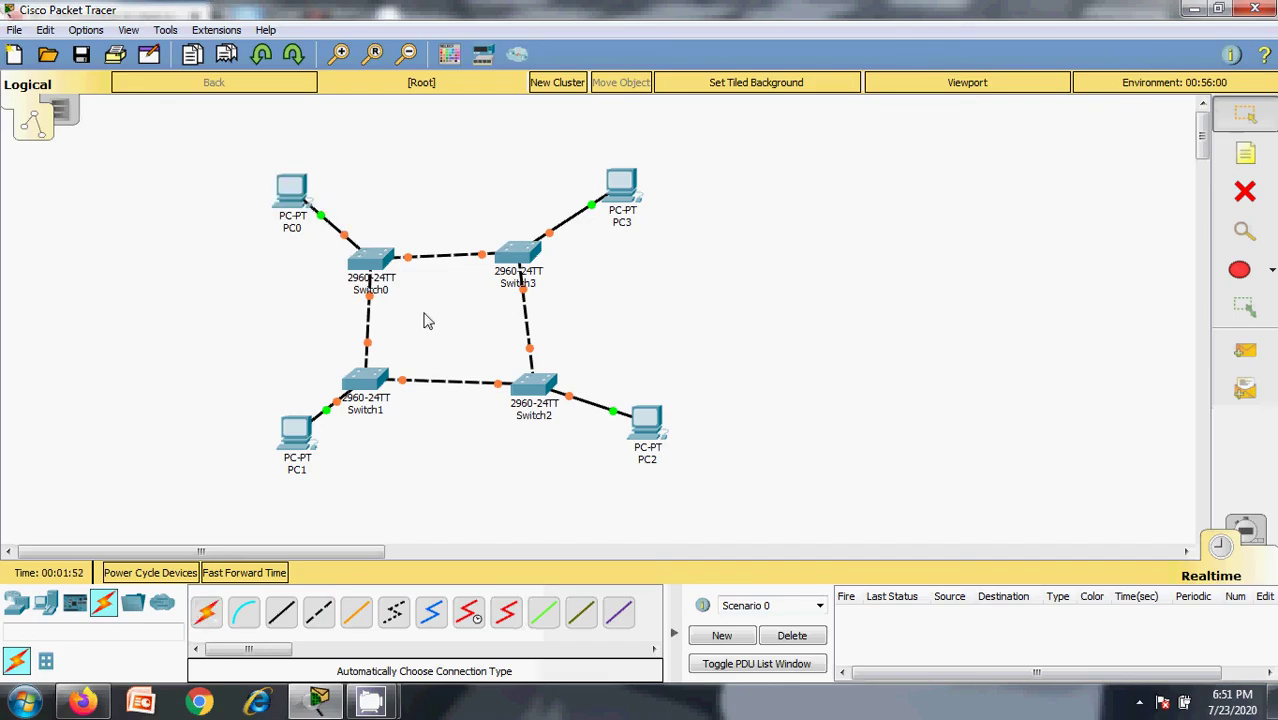
Shift the four switches slightly so that the ring forms a more even rectangle.
left_click_drag(520, 260, 533, 259)
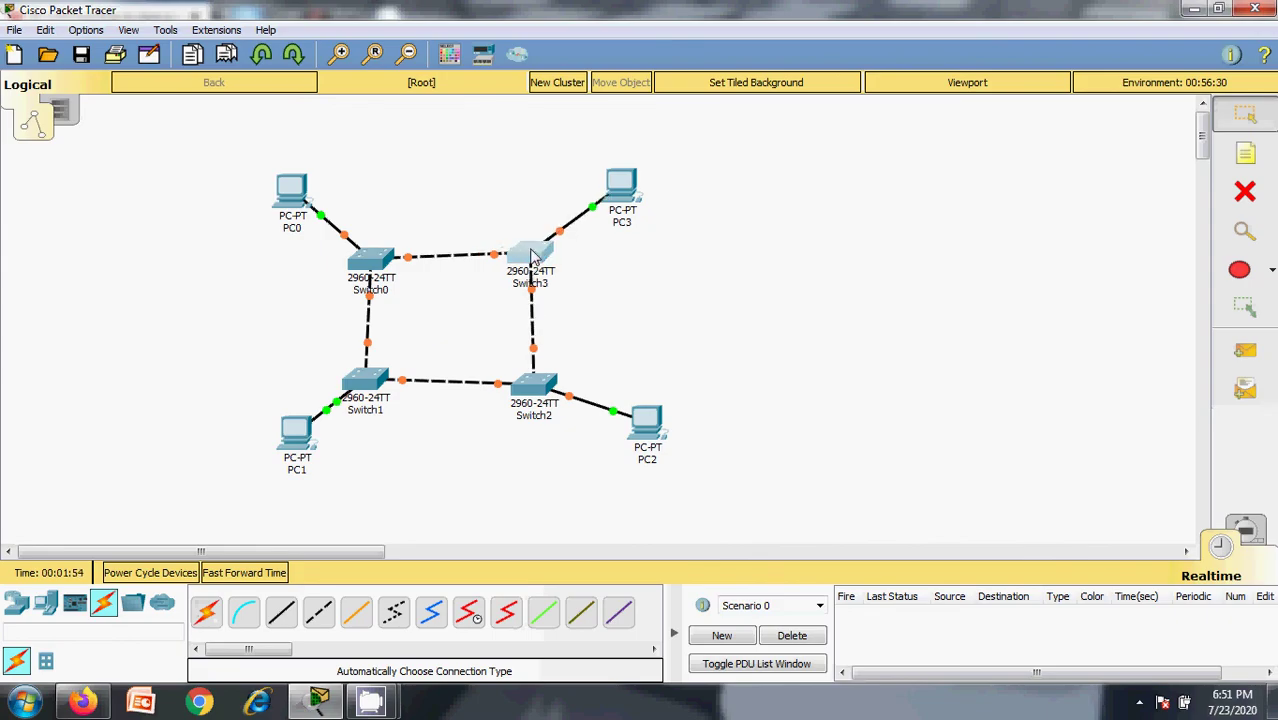
left_click_drag(370, 262, 368, 253)
left_click_drag(360, 385, 367, 393)
left_click(533, 384)
left_click_drag(533, 384, 541, 388)
left_click_drag(528, 256, 529, 249)
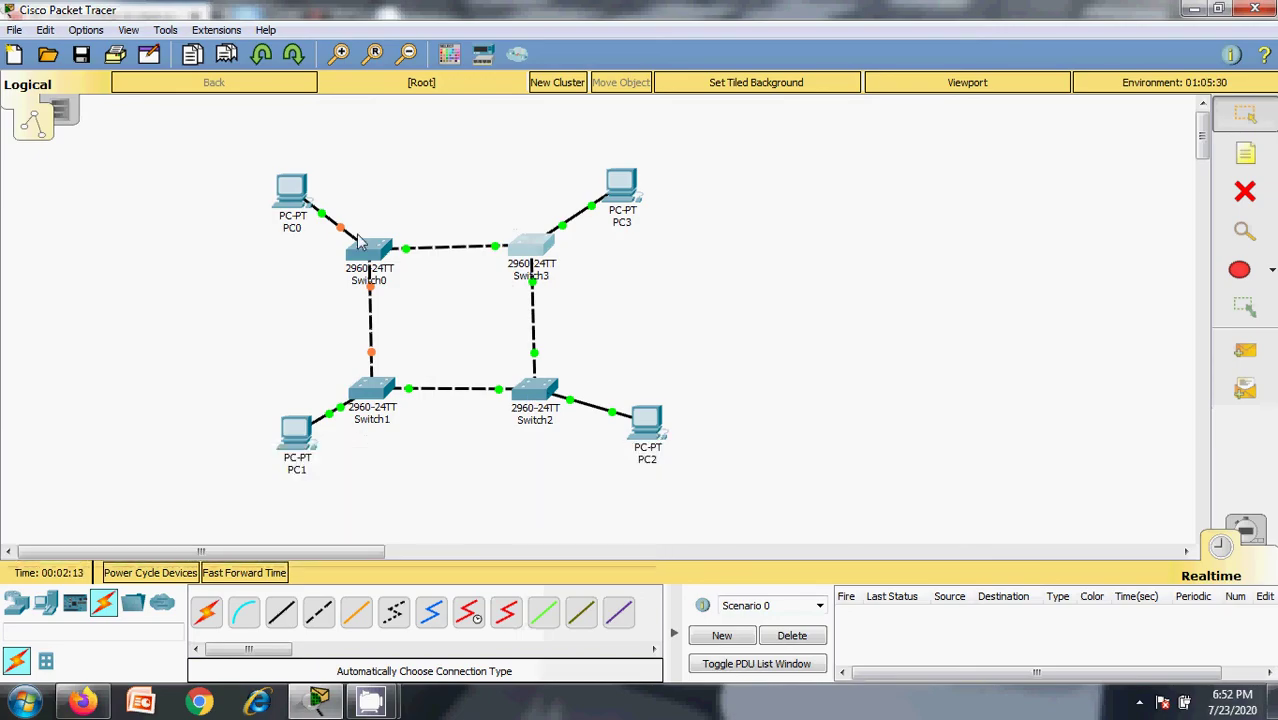
mouse_move(538, 250)
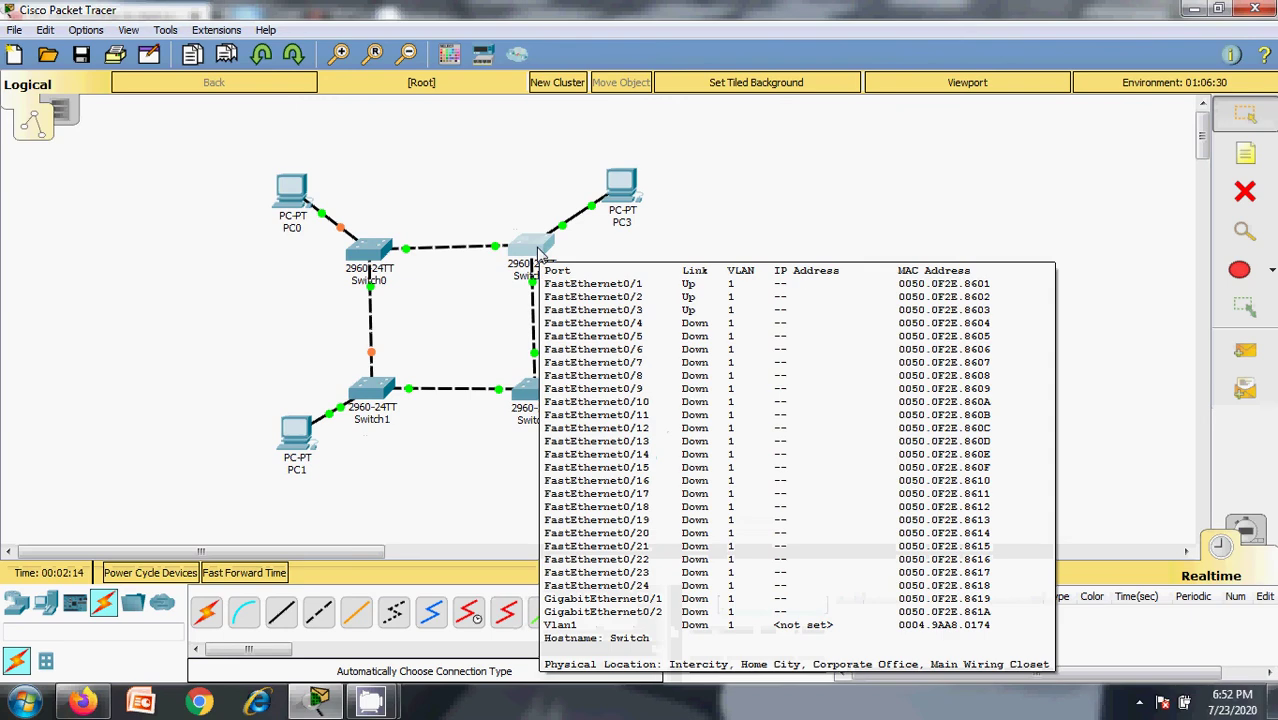
Add the text note 172.16.0.1 below PC1 and the note 172.16.0.2 below PC2.
left_click(1248, 158)
left_click(259, 495)
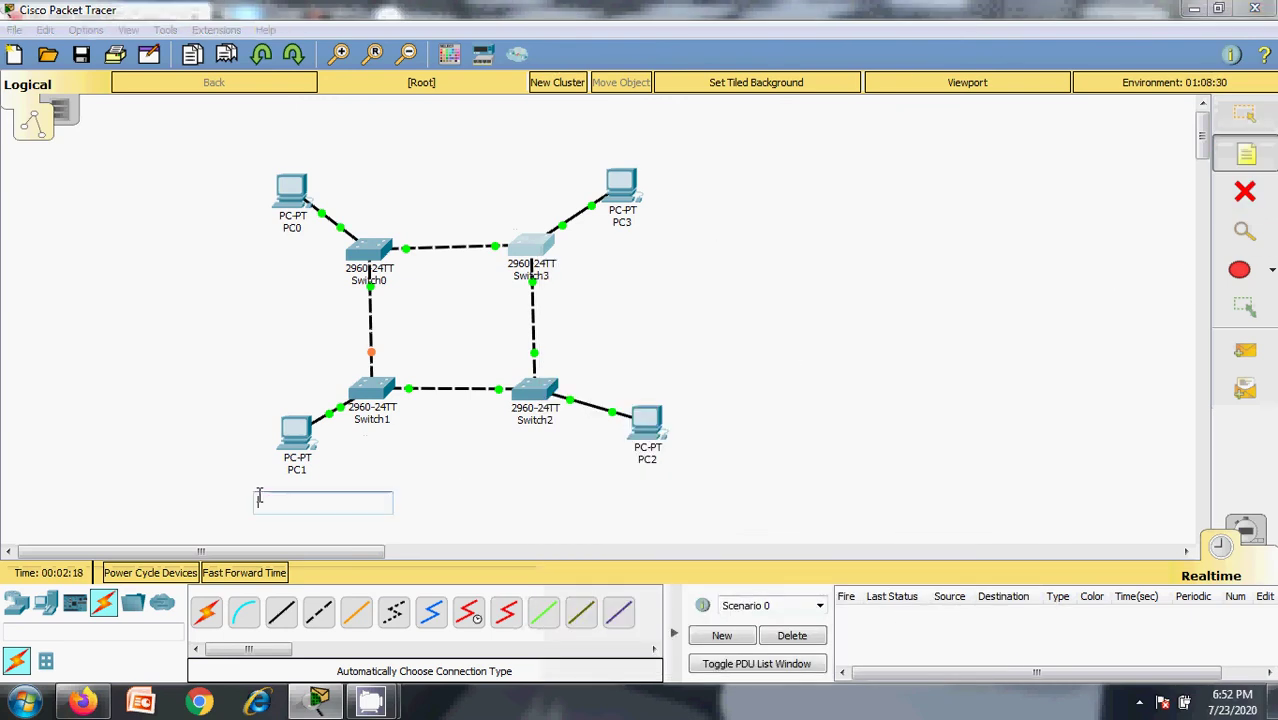
type("172.16.0.1")
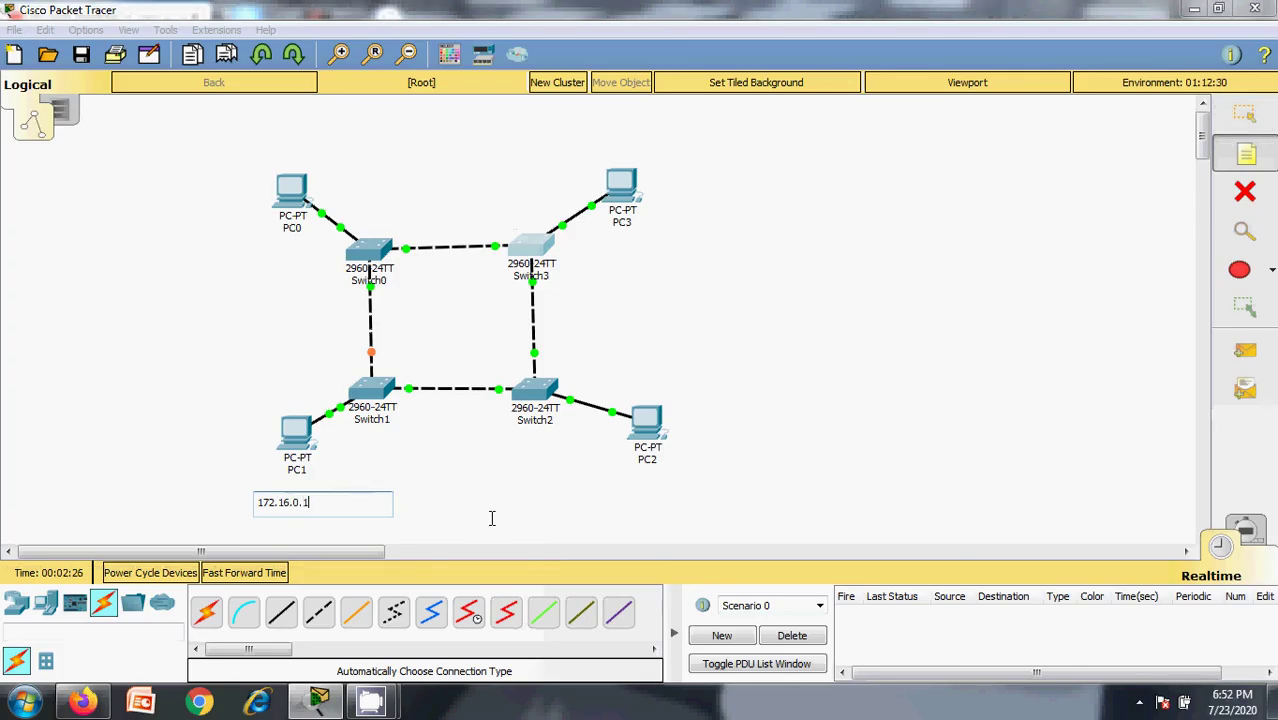
left_click_drag(330, 502, 141, 500)
key("ctrl+c")
left_click(626, 484)
key("ctrl+v")
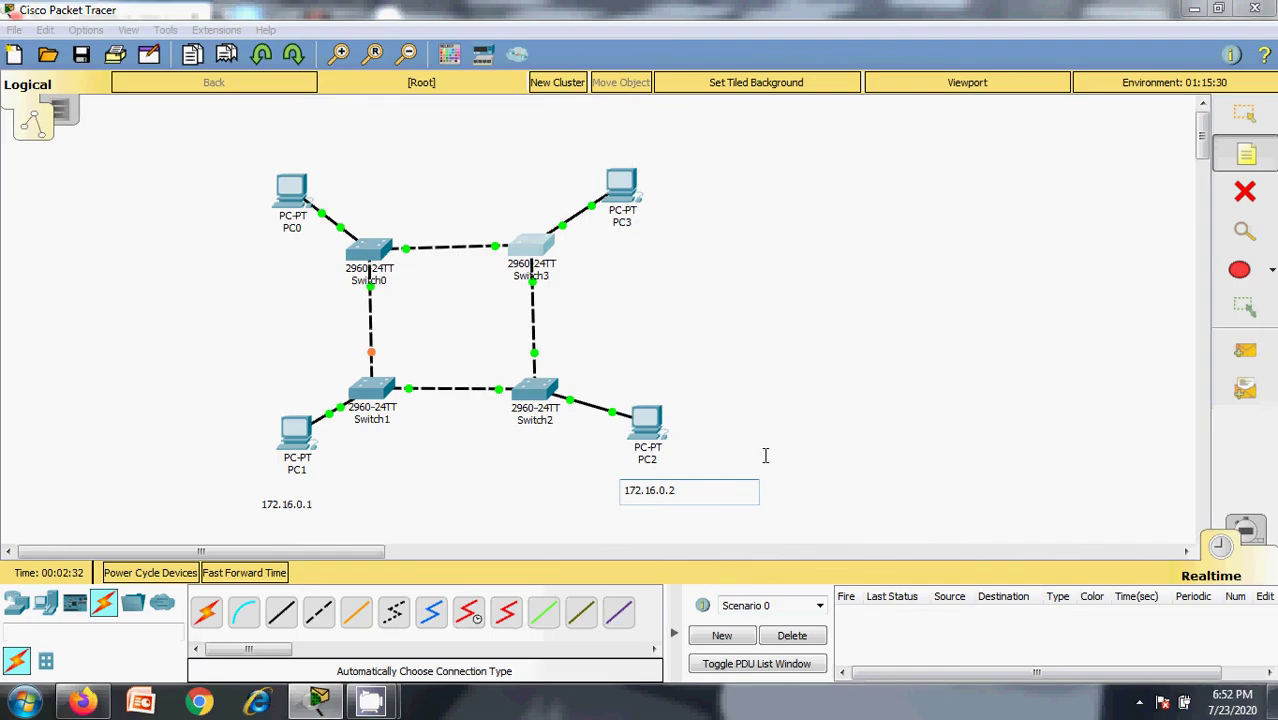
Add the text note 172.16.0.3 above PC3 and the note 172.16.0.4 above PC0.
left_click(591, 133)
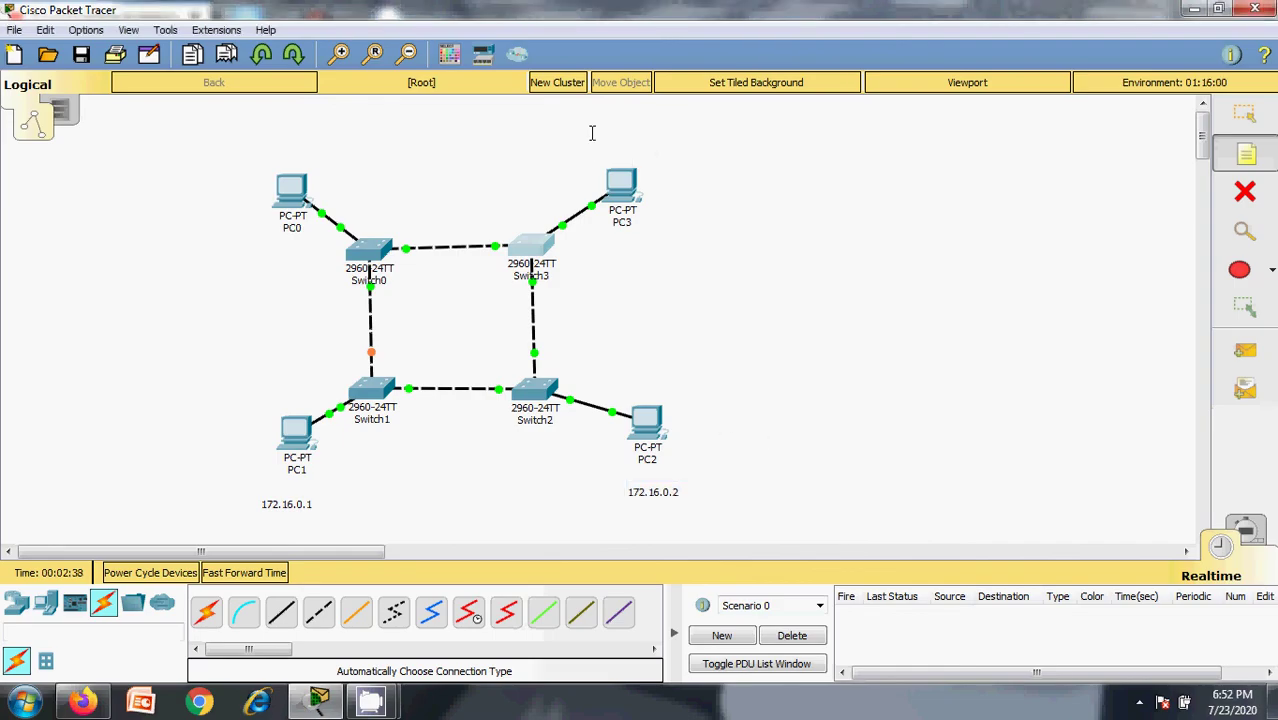
left_click(603, 147)
key("ctrl+v")
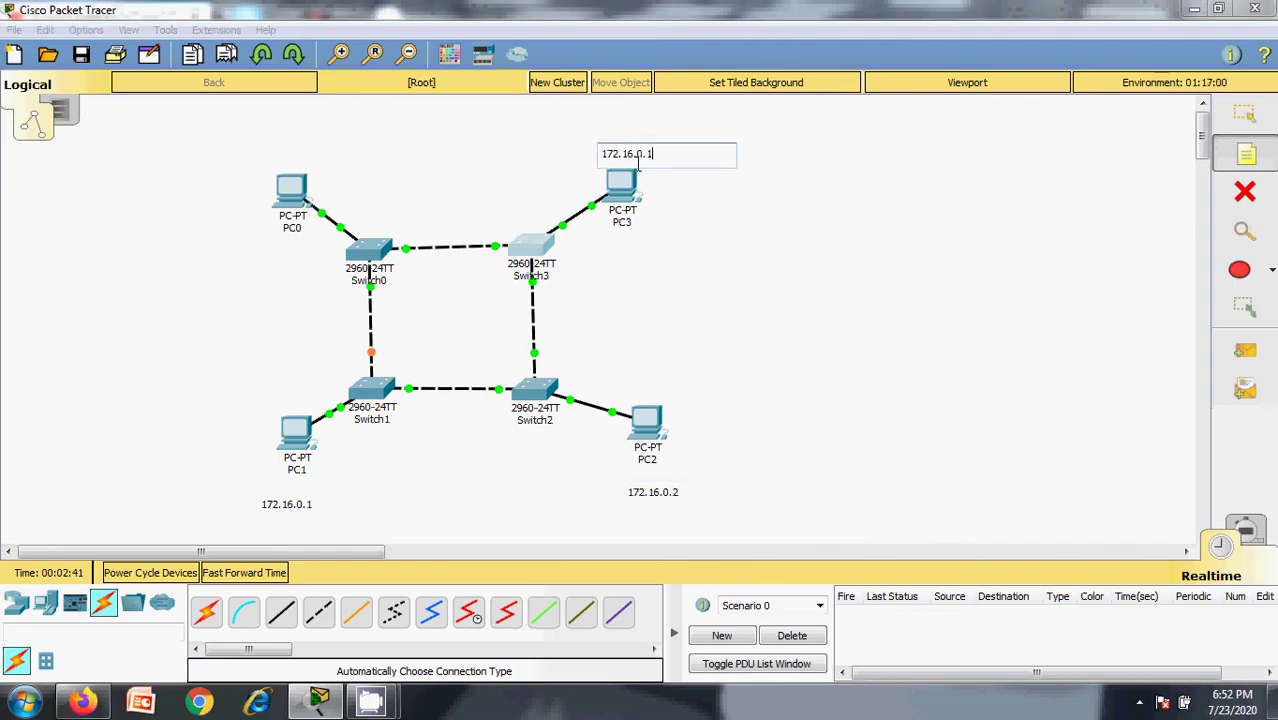
left_click(248, 150)
key("ctrl+v")
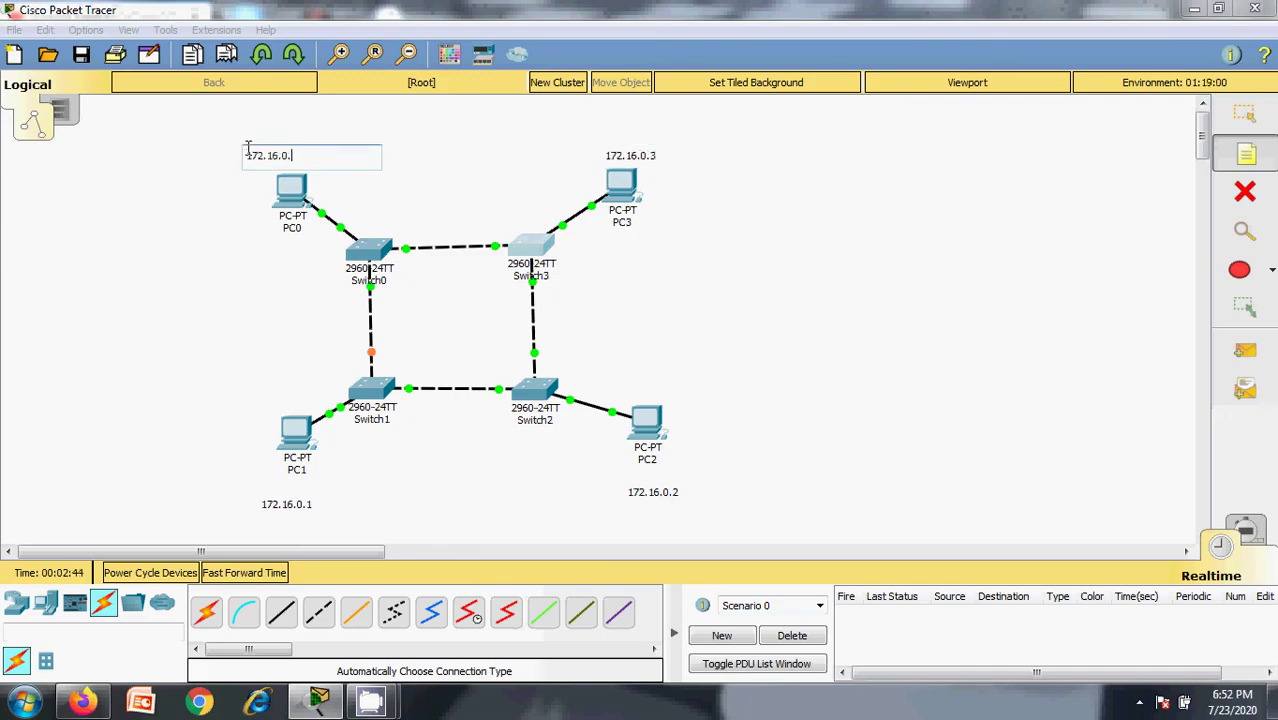
left_click(873, 275)
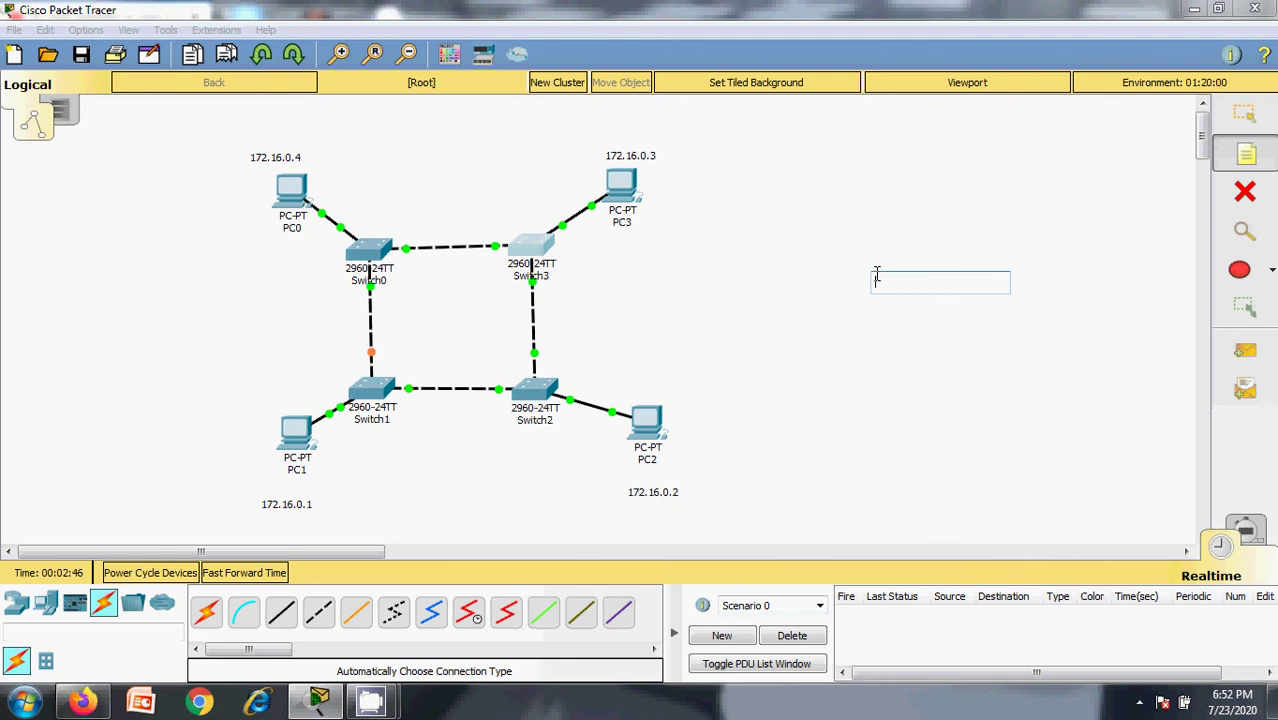
key("Escape")
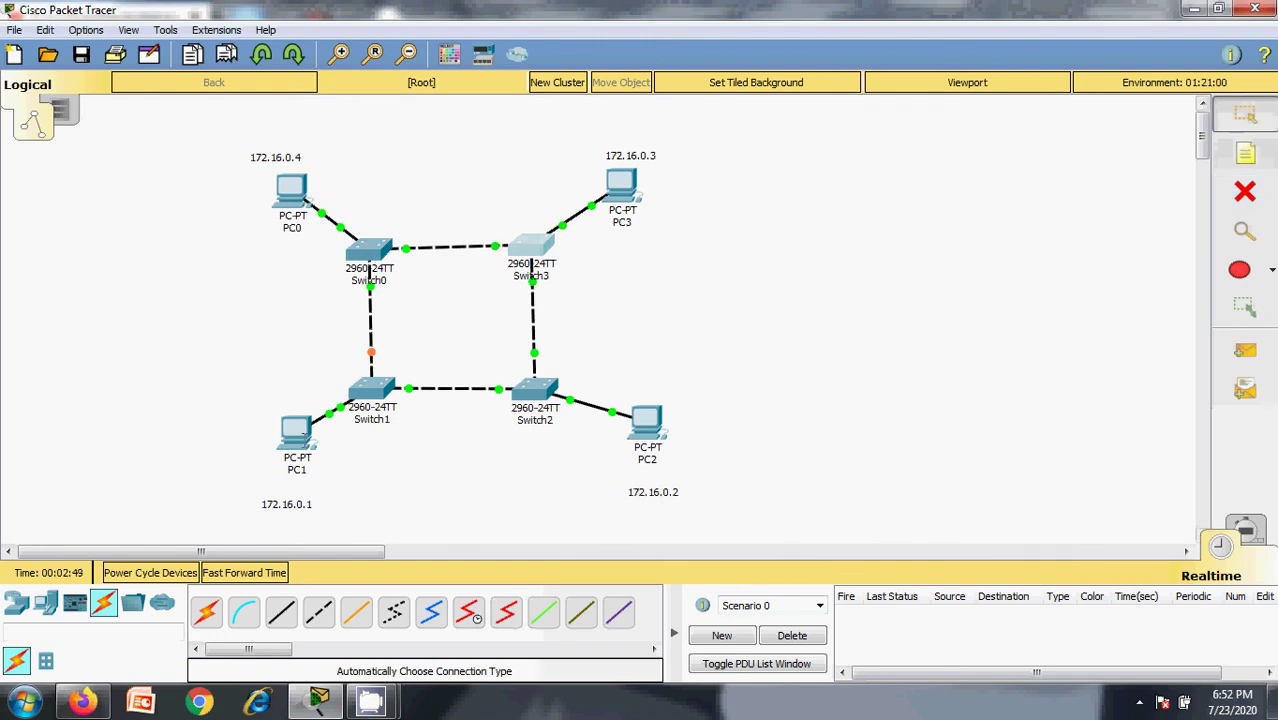
Assign PC1 the static IP address 172.16.0.1 with the default subnet mask, and close its configuration window.
left_click(298, 434)
left_click(388, 125)
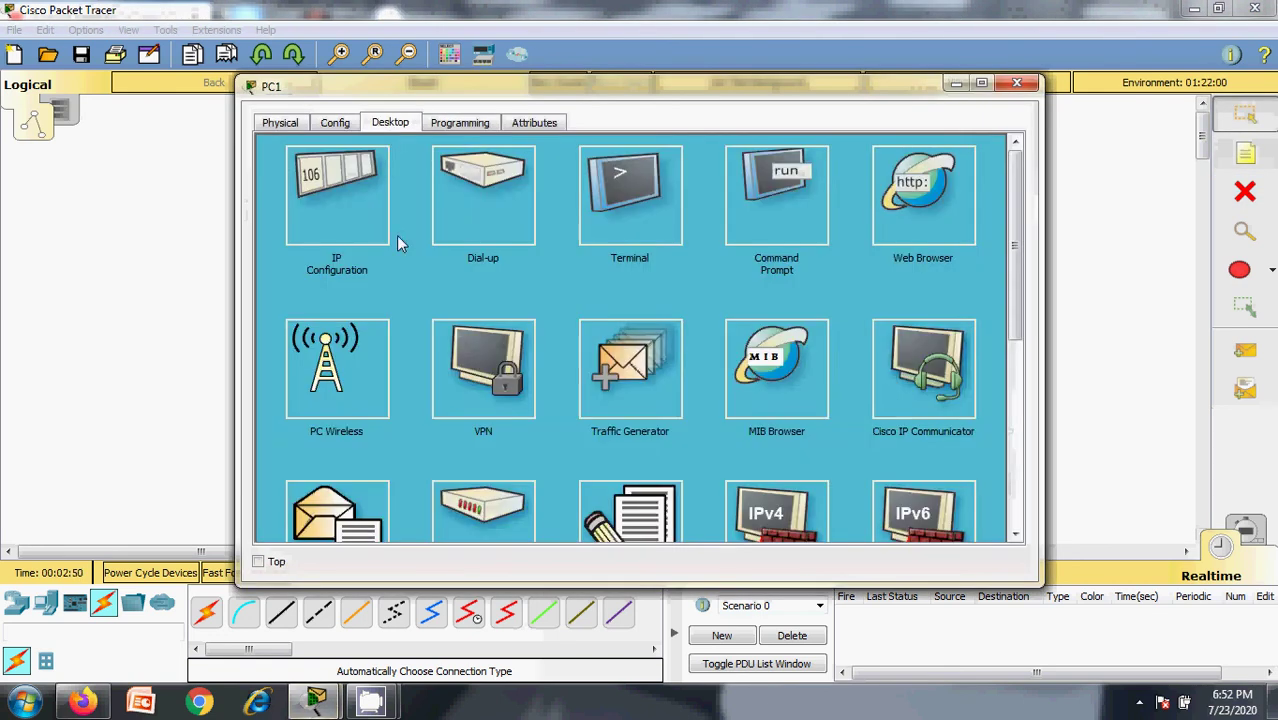
left_click(364, 236)
left_click(524, 229)
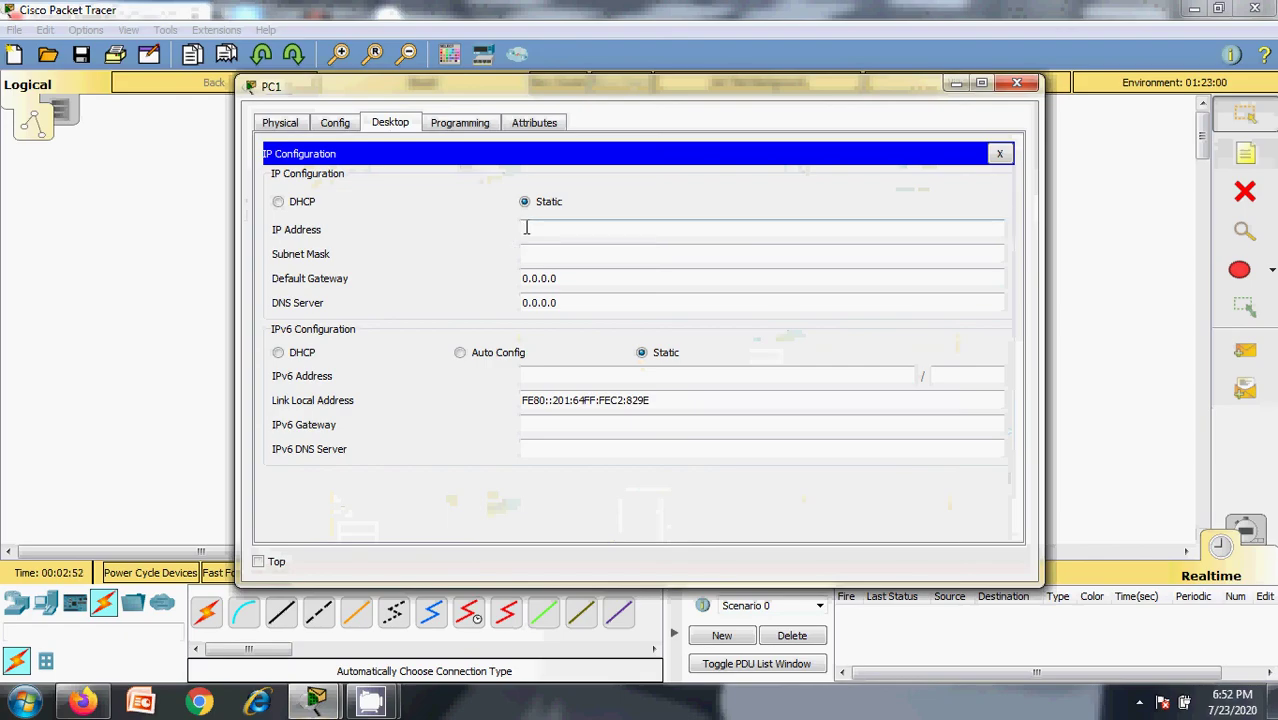
type("172.16.0.1")
left_click(556, 256)
left_click(1016, 83)
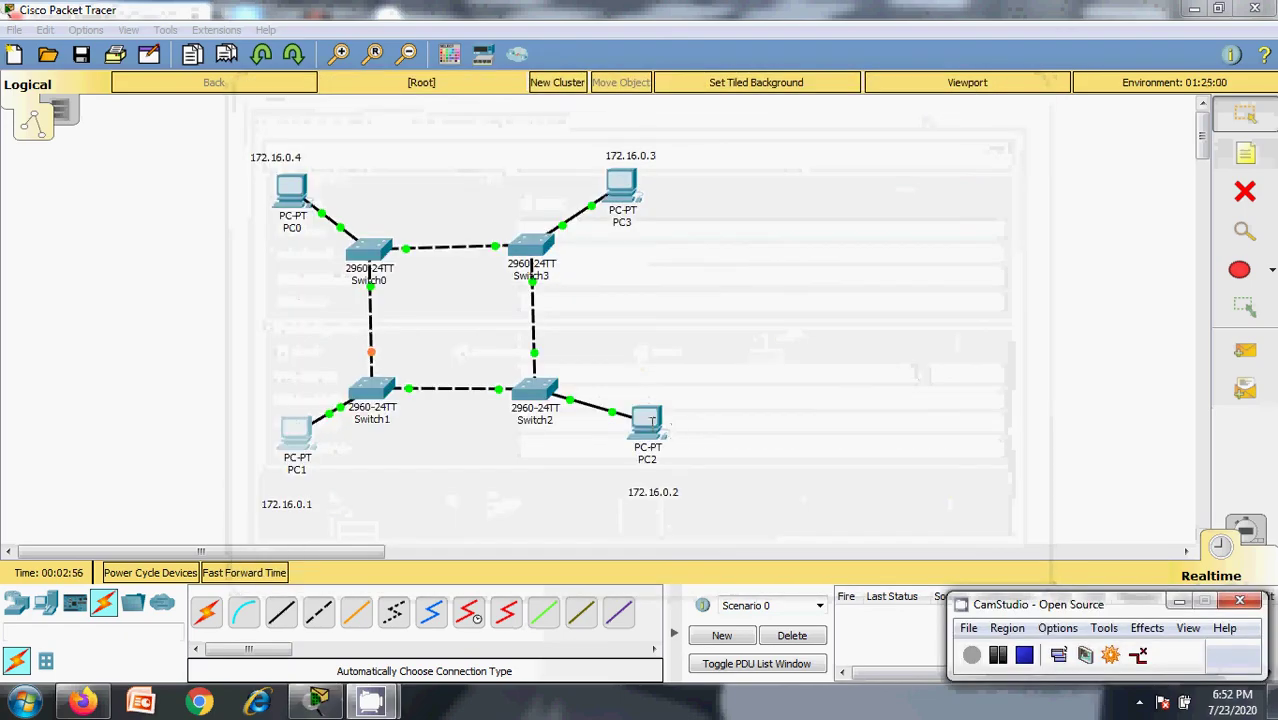
Assign PC2 the static IP address 172.16.0.2 with the default subnet mask 255.255.0.0, and close its configuration window.
left_click(645, 428)
left_click(386, 122)
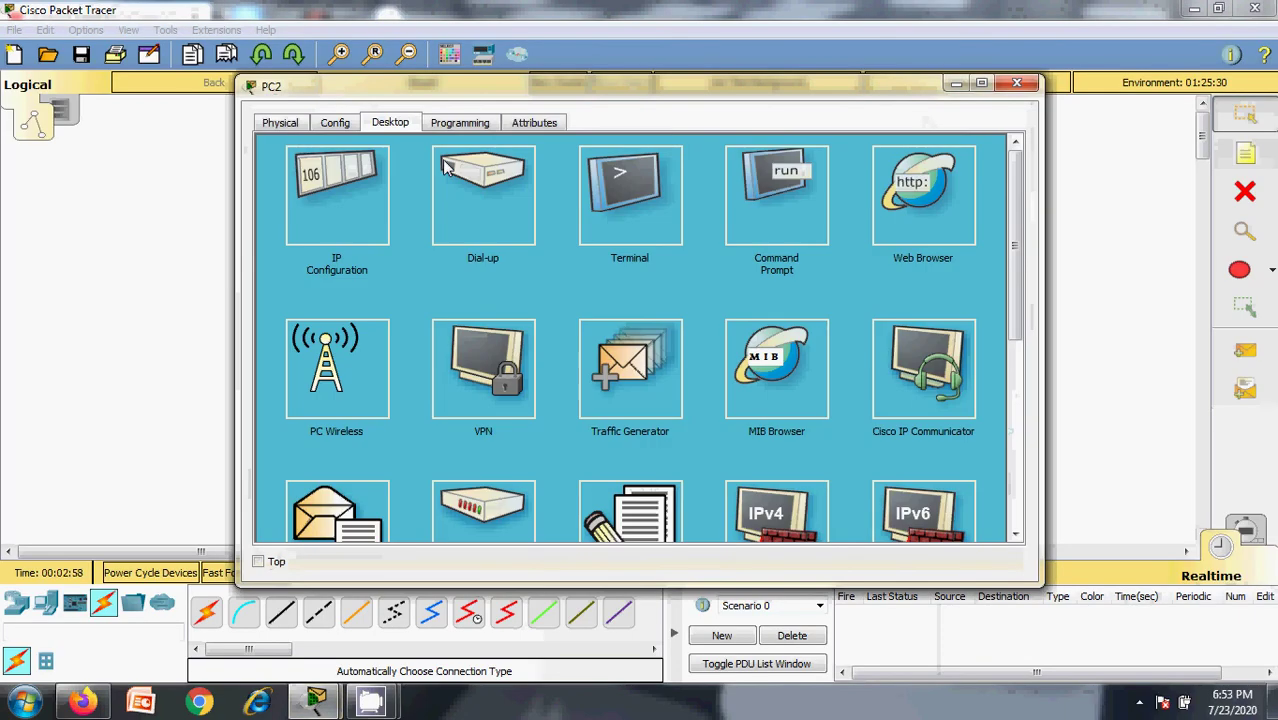
left_click(372, 210)
left_click(582, 232)
type("172.16.0.2")
key("Tab")
type("172.16.0.1")
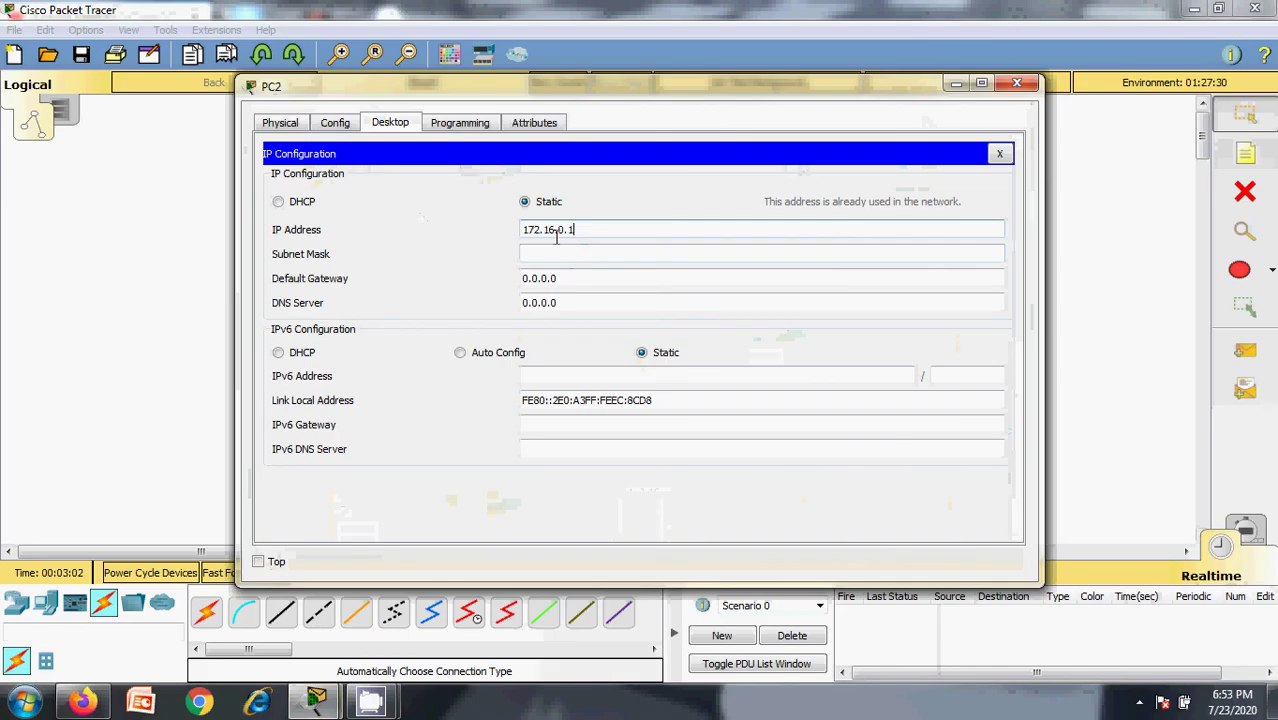
key("Tab")
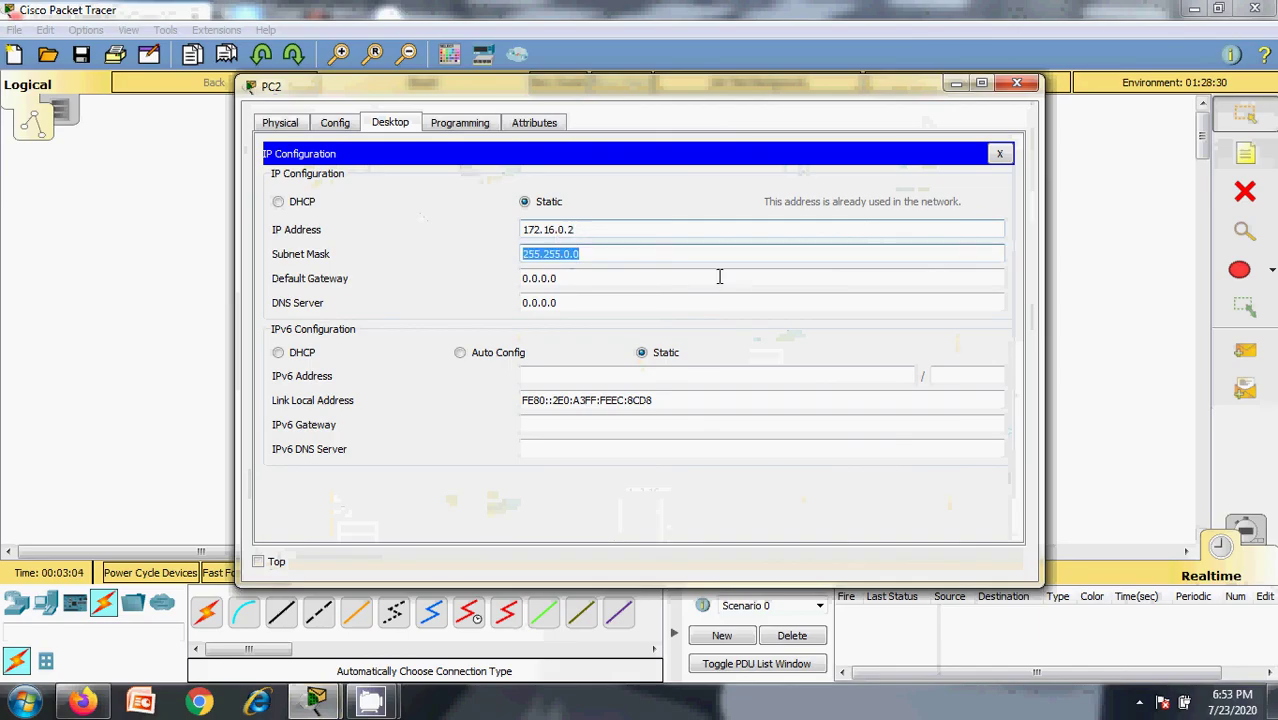
left_click(1016, 83)
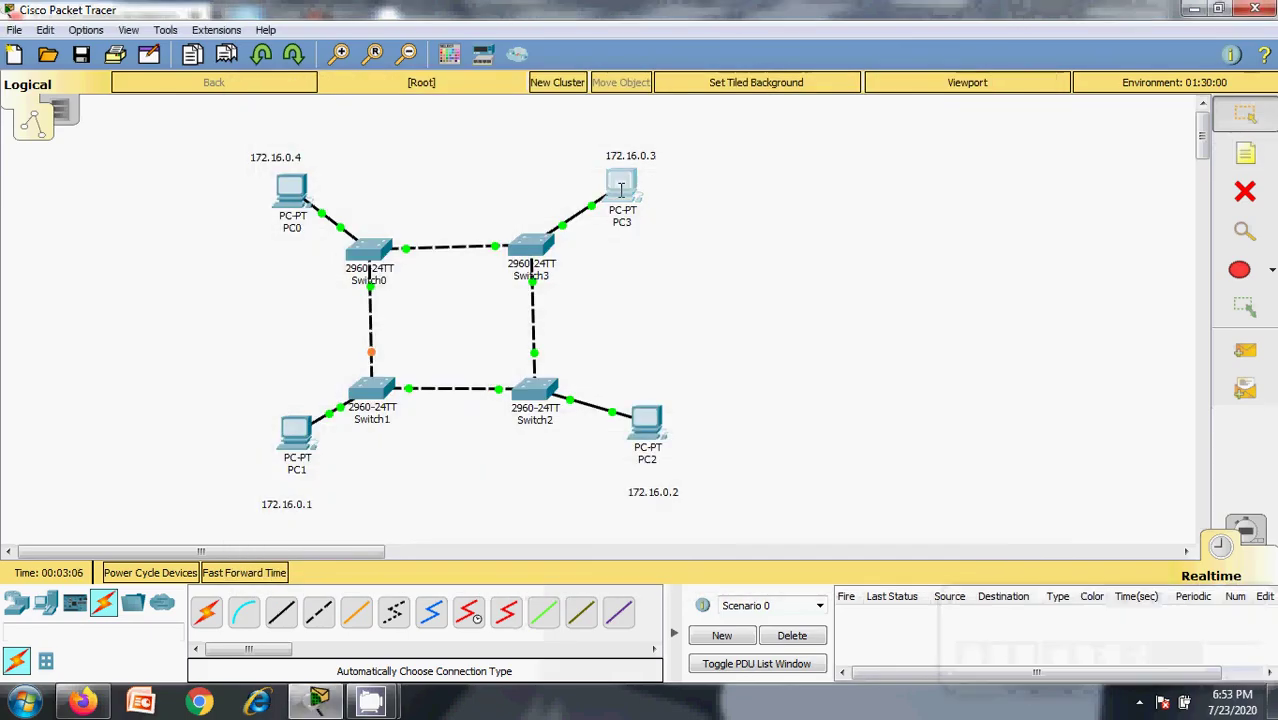
Assign PC3 the static IP address 172.16.0.3 with the default subnet mask 255.255.0.0, and close its configuration window.
left_click(616, 184)
left_click(388, 122)
left_click(373, 196)
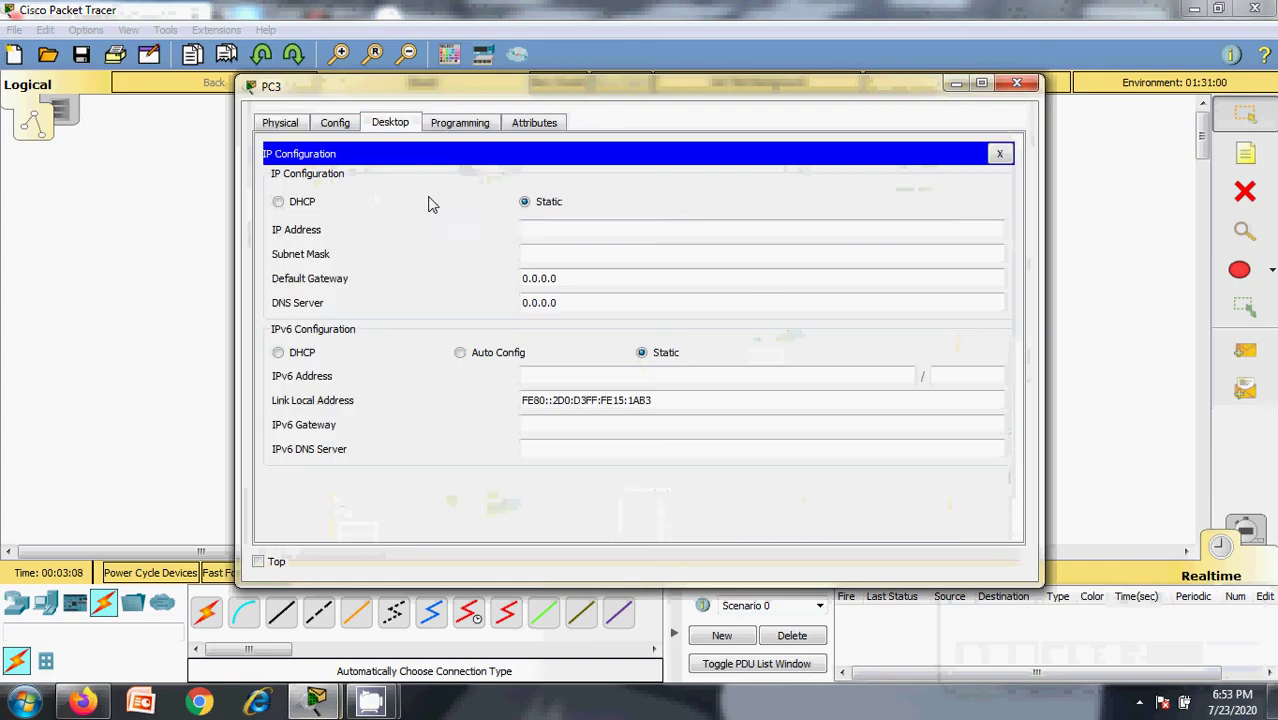
left_click(565, 230)
type("172.16.0.1")
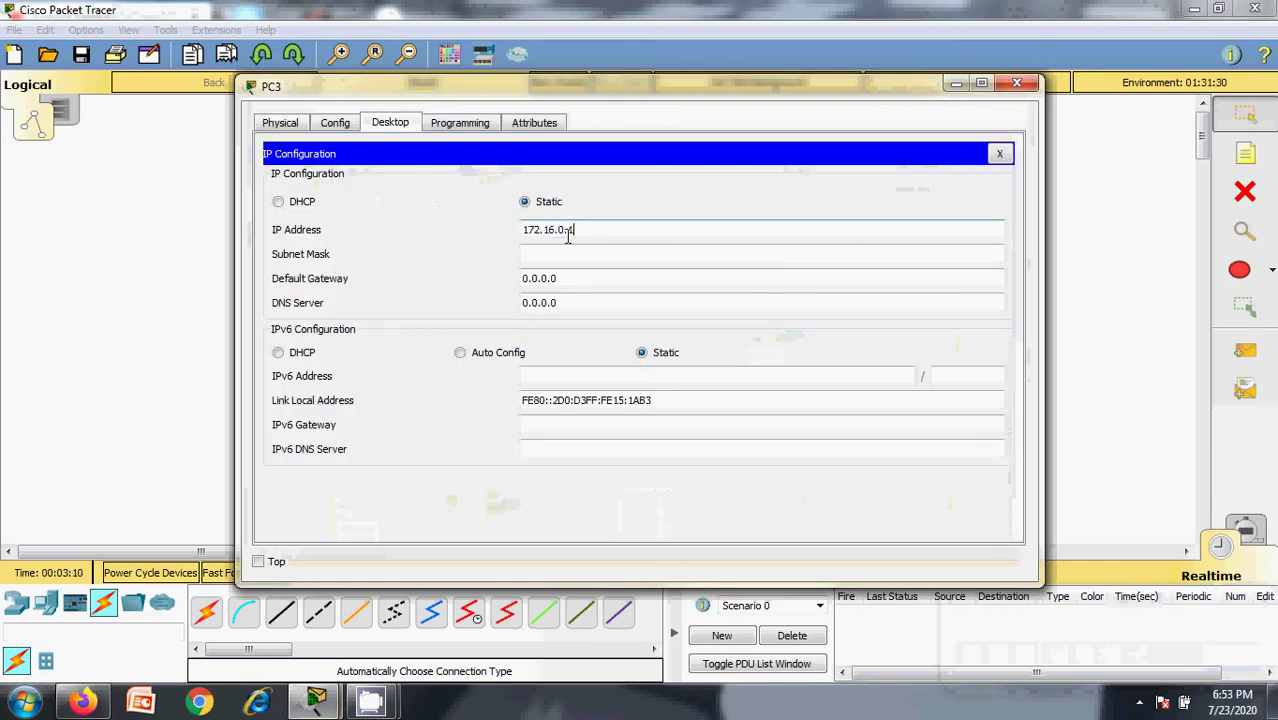
key("Tab")
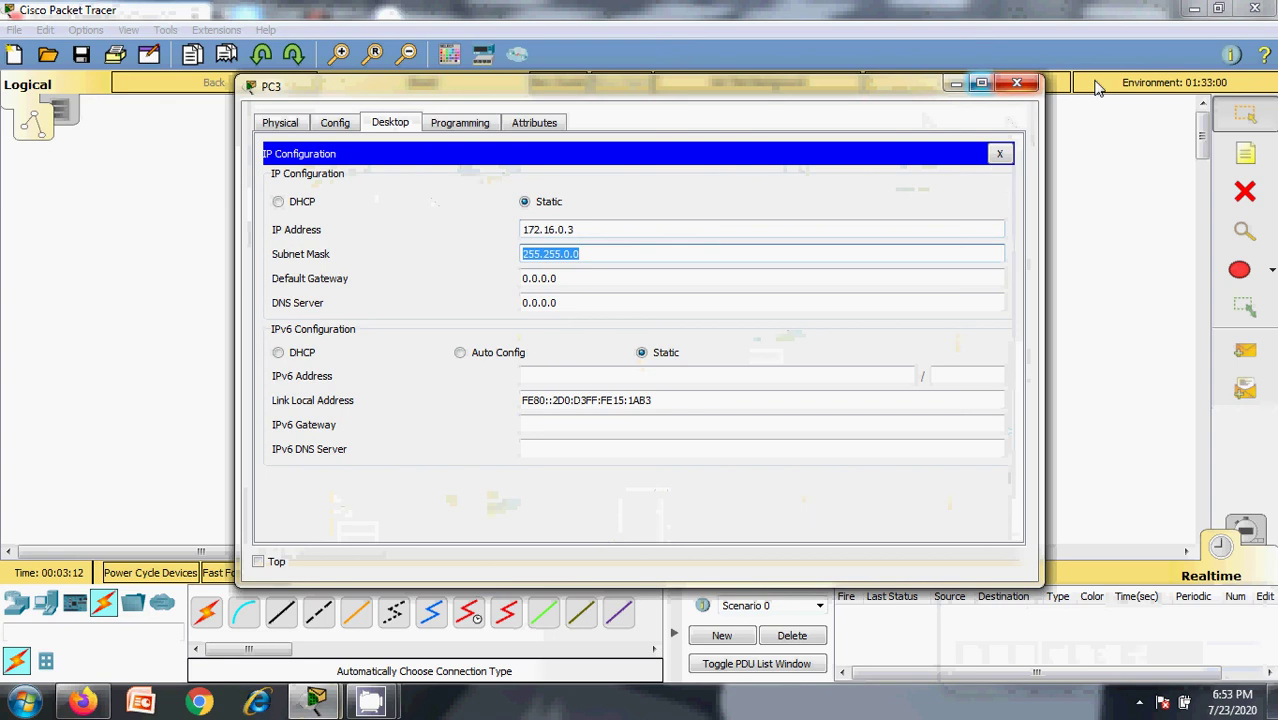
left_click(1024, 84)
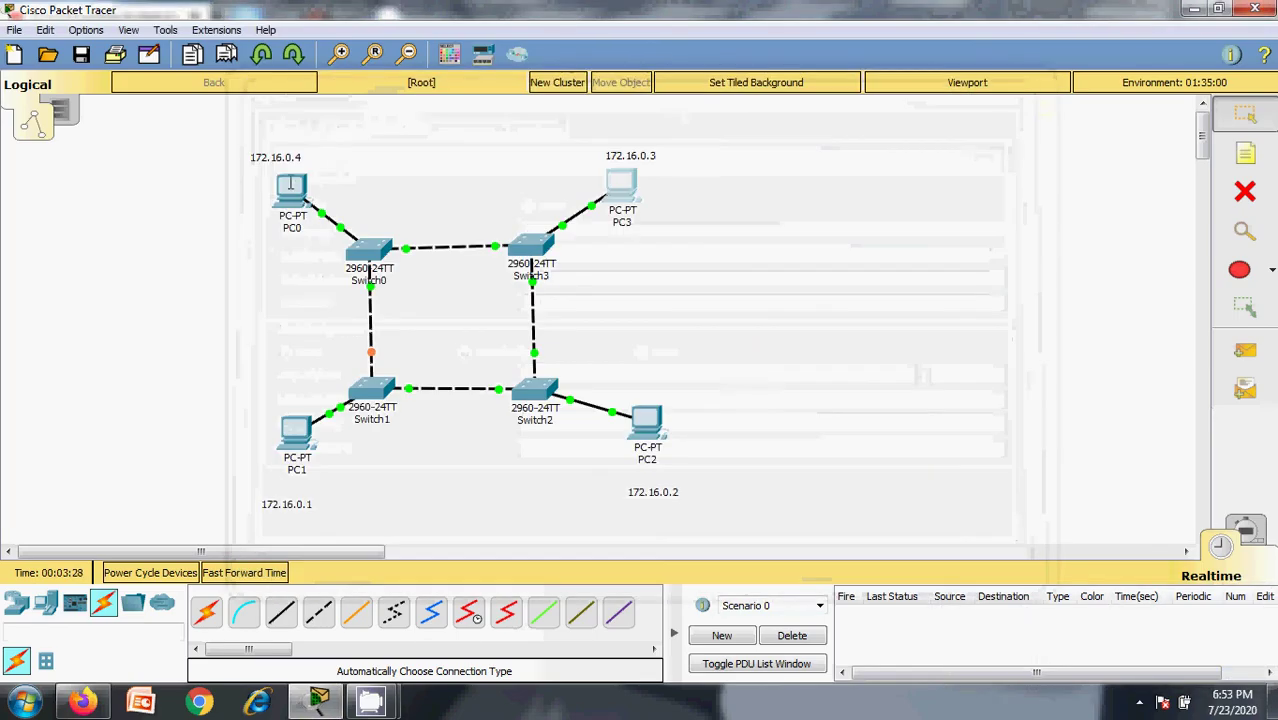
Assign PC0 the static IP address 172.16.0.4 with the default subnet mask 255.255.0.0, and close its configuration window.
left_click(290, 182)
left_click(389, 123)
left_click(362, 194)
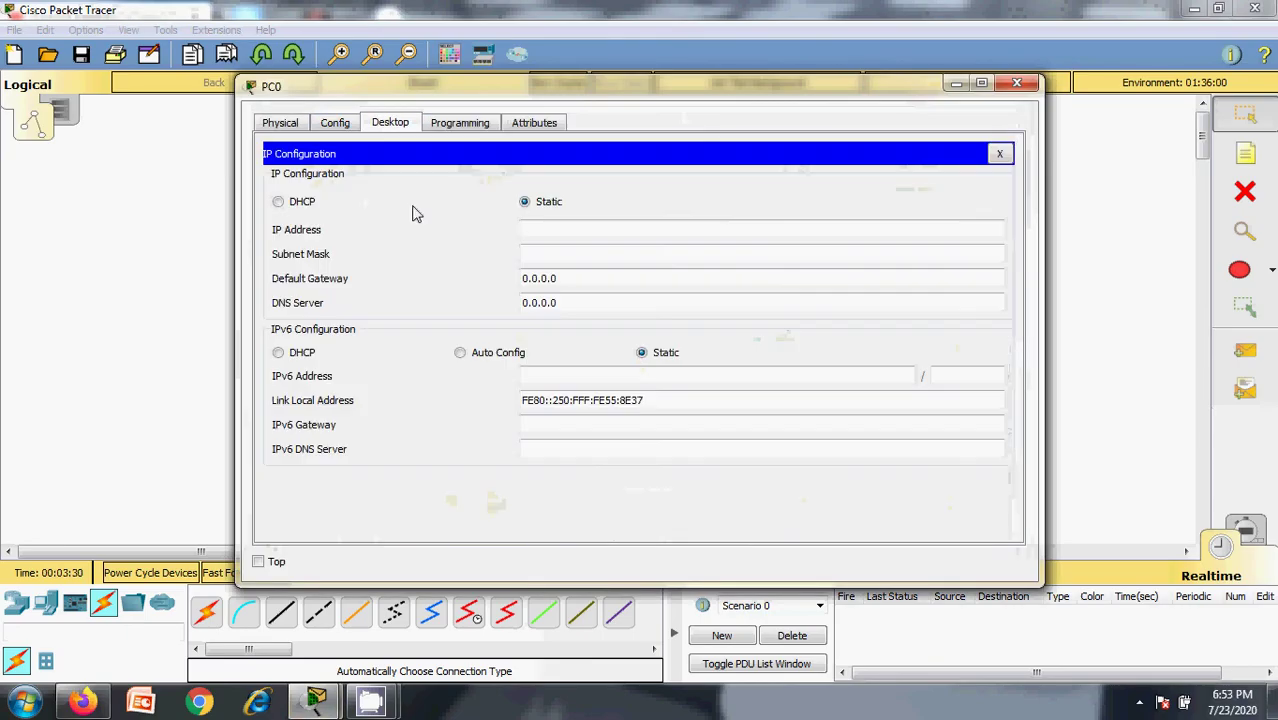
left_click(578, 228)
type("172.16.0.1")
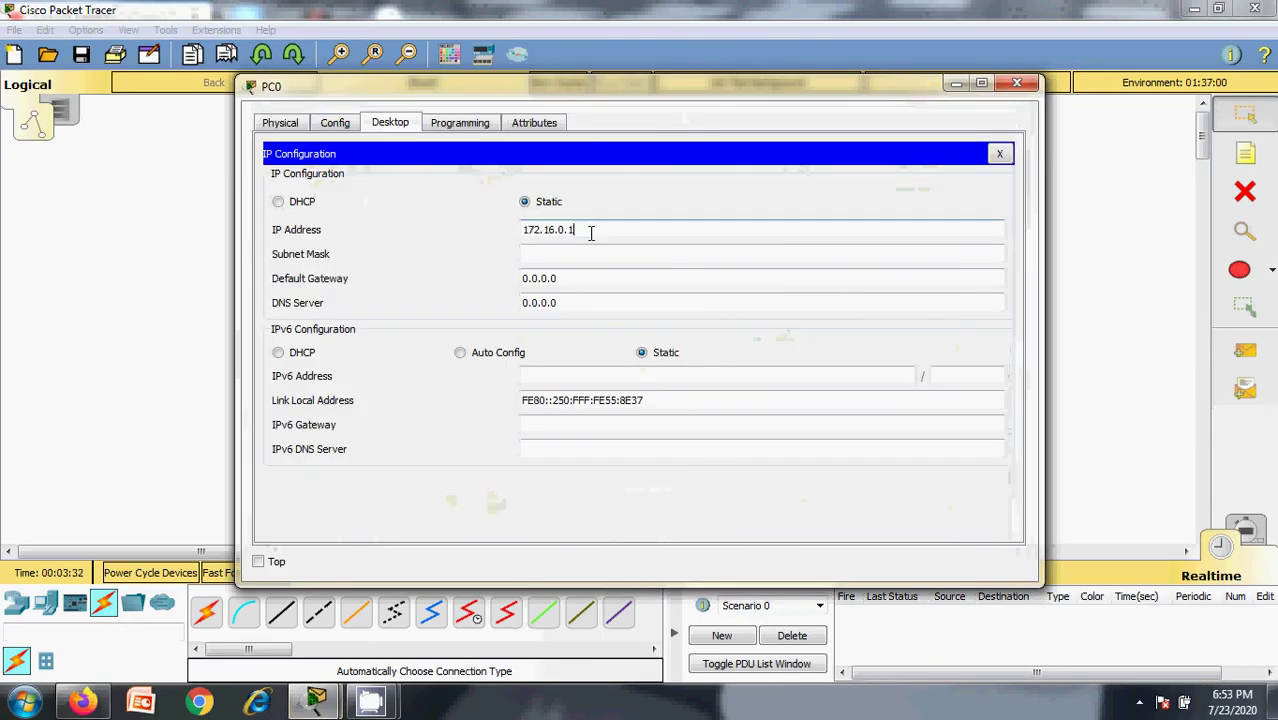
type("4")
key("Tab")
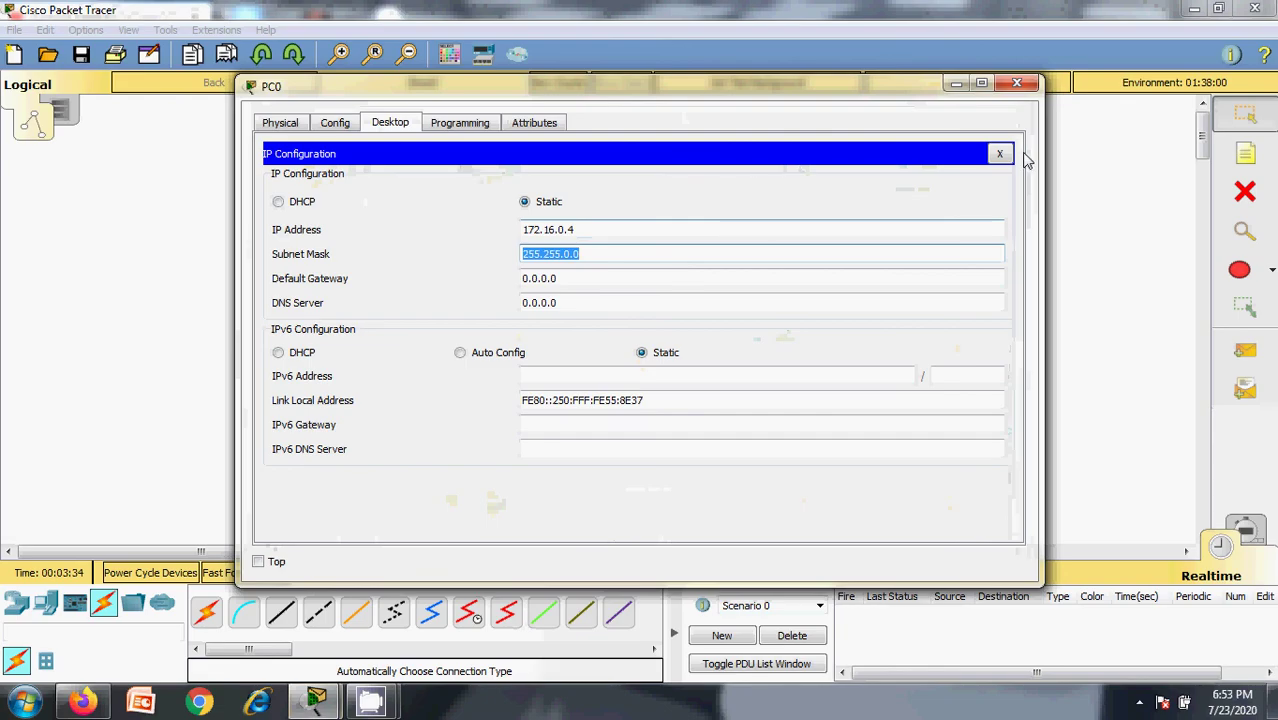
left_click(1017, 83)
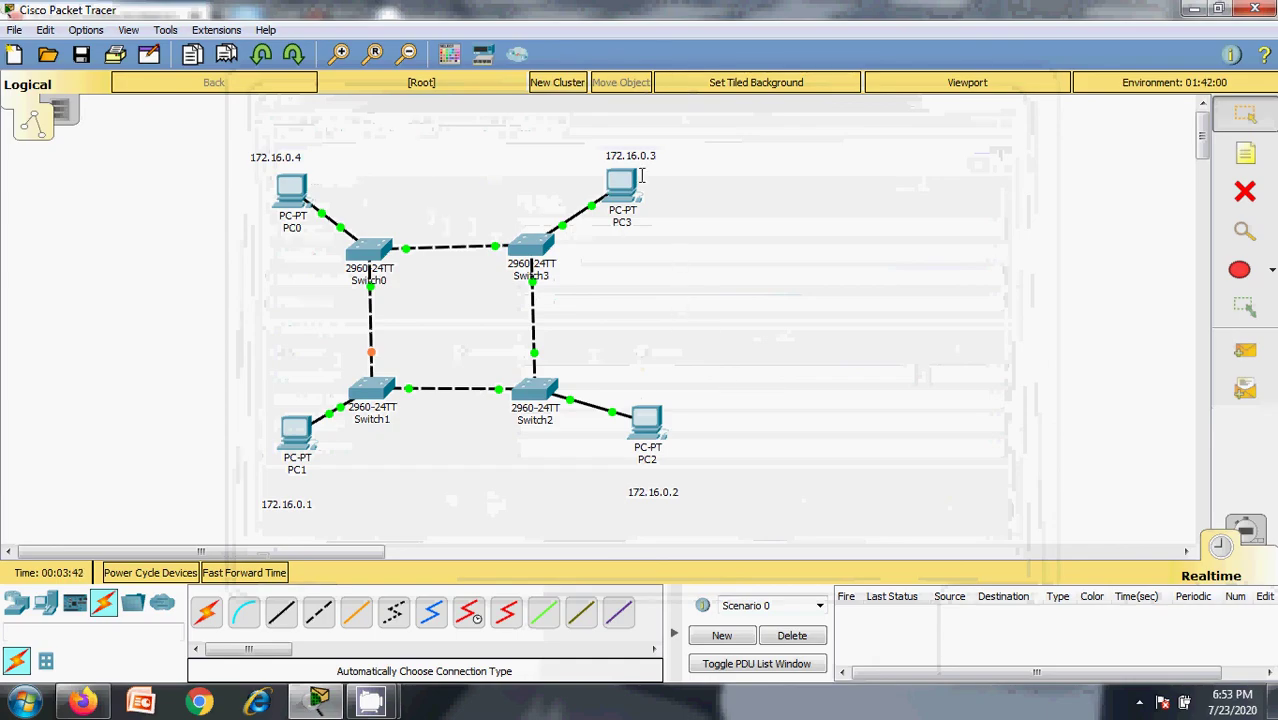
Switch to simulation mode and filter the event list so that only ICMP events are shown.
left_click(128, 30)
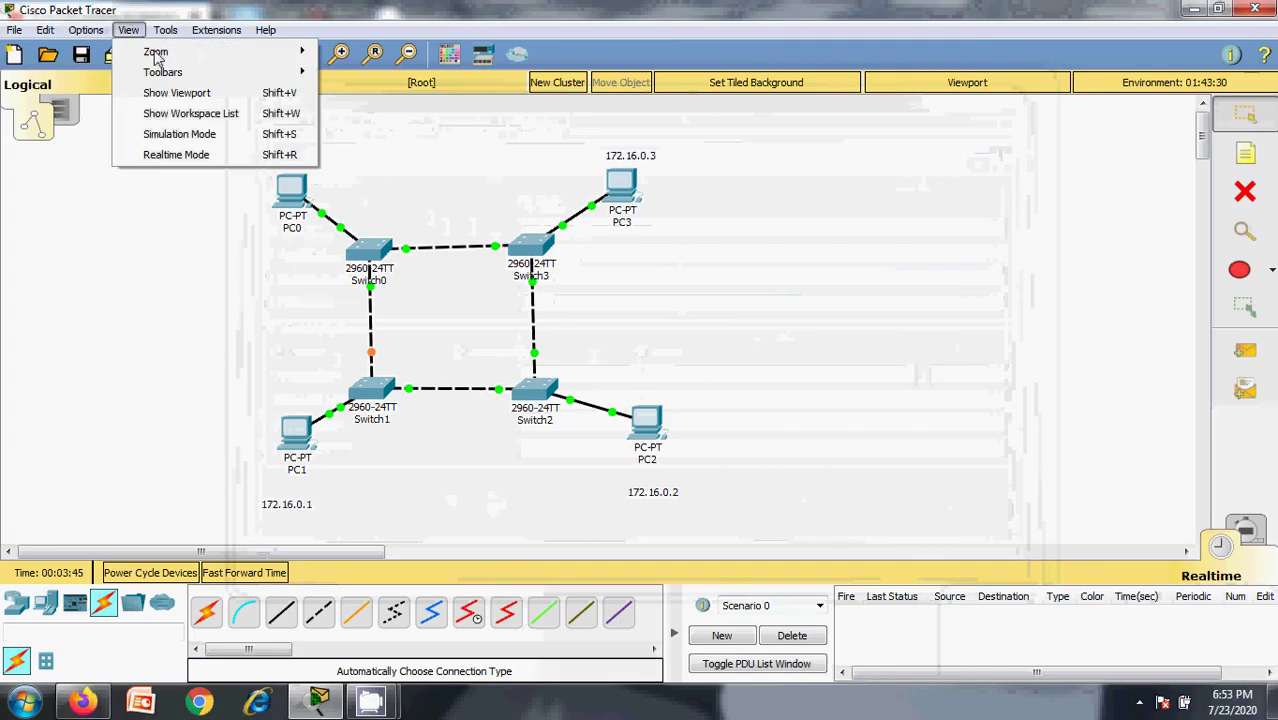
left_click(181, 133)
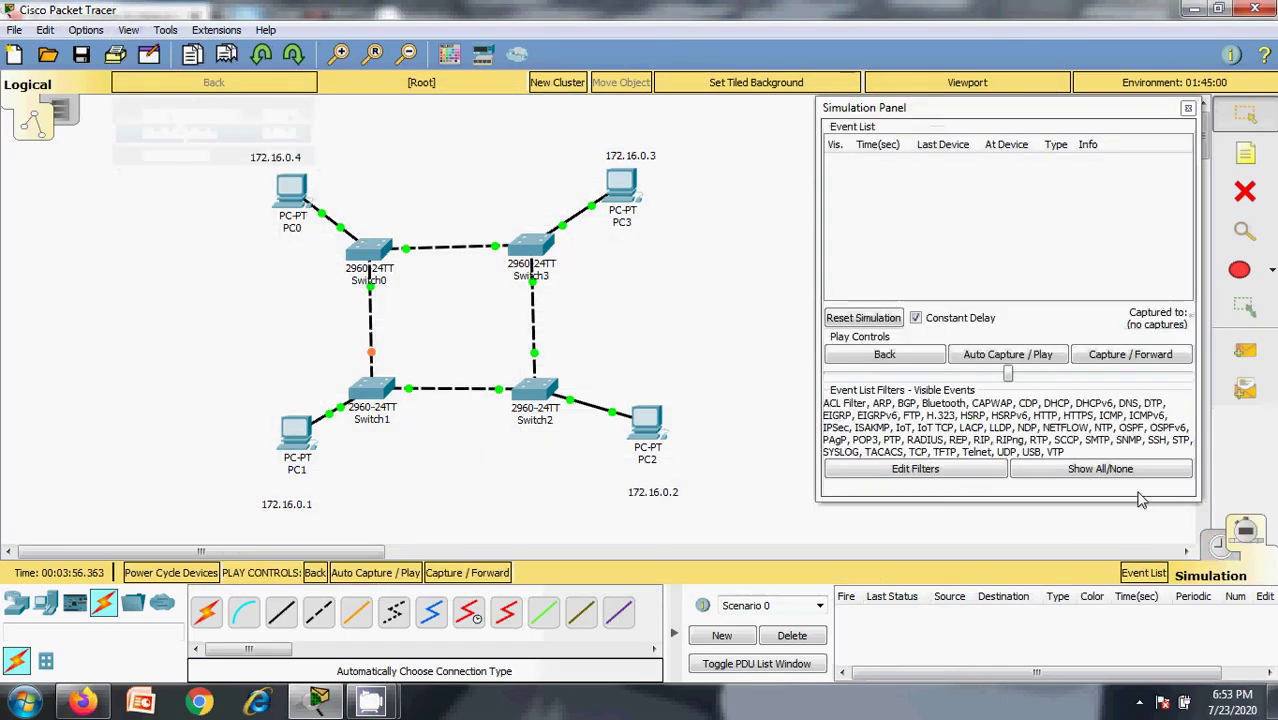
left_click(1126, 474)
left_click(895, 462)
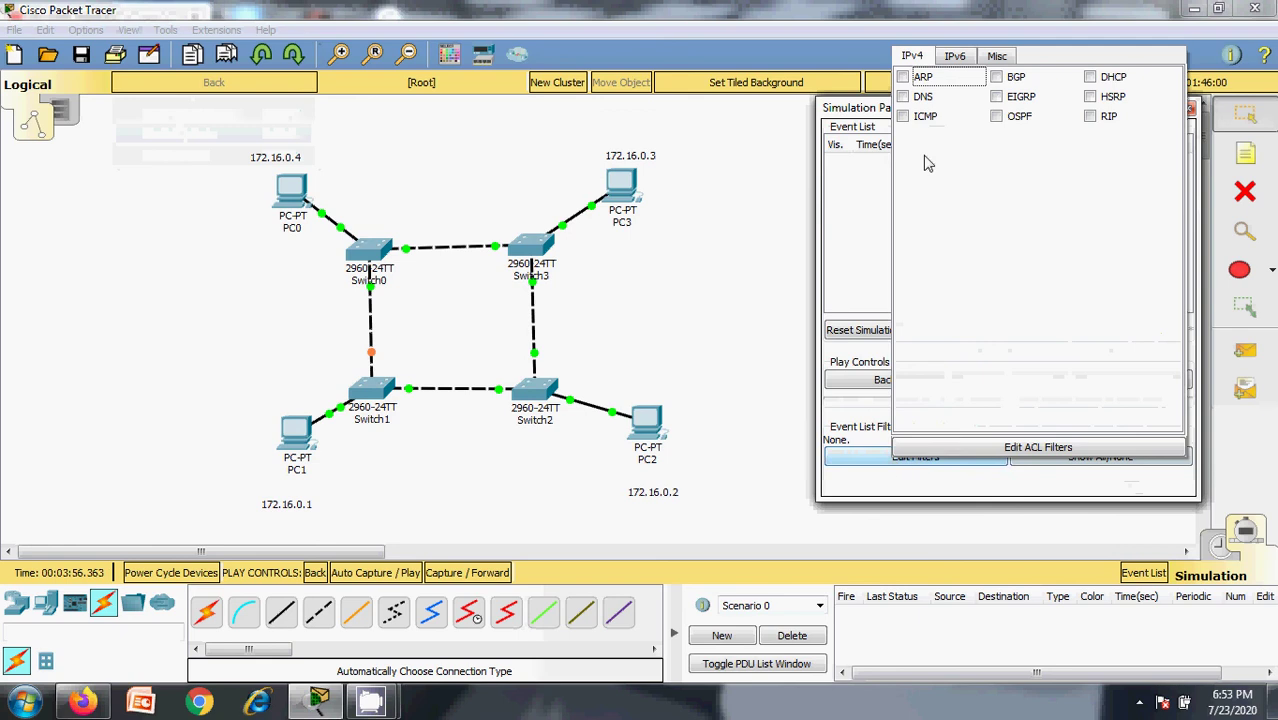
left_click(904, 118)
left_click(905, 497)
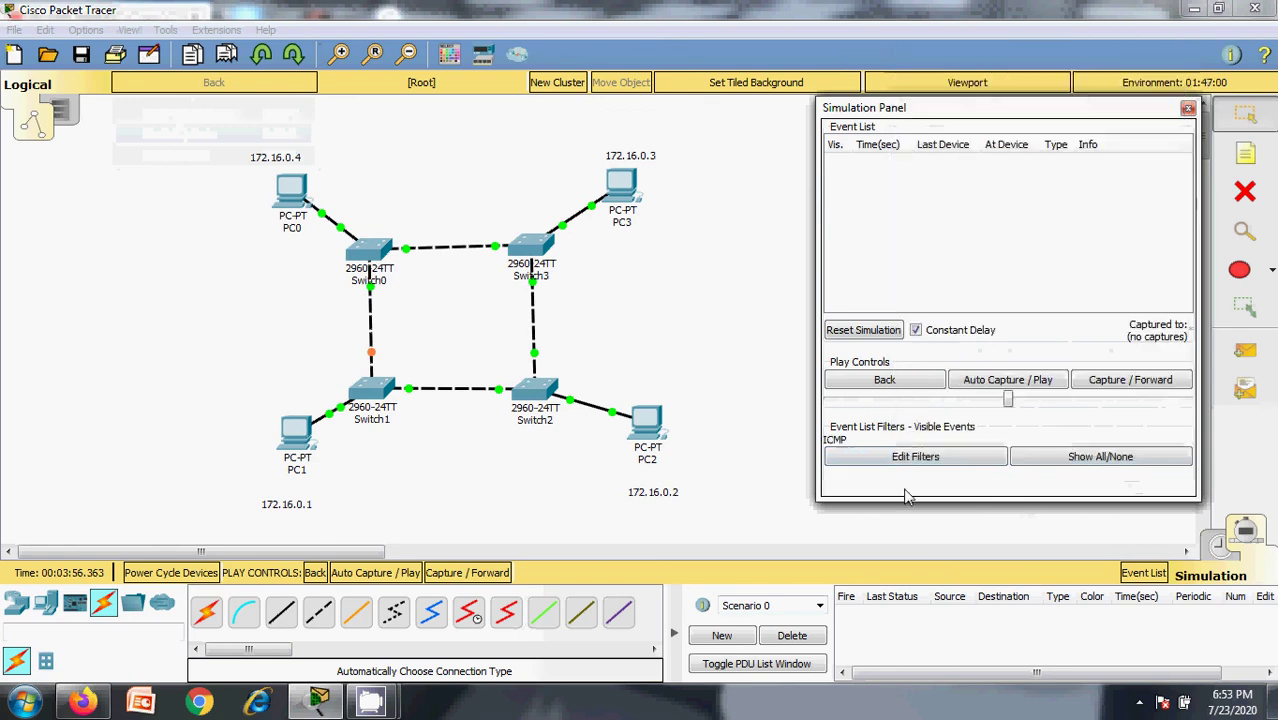
Add a simple PDU with PC3 as the source and PC0 as the destination.
left_click(1267, 360)
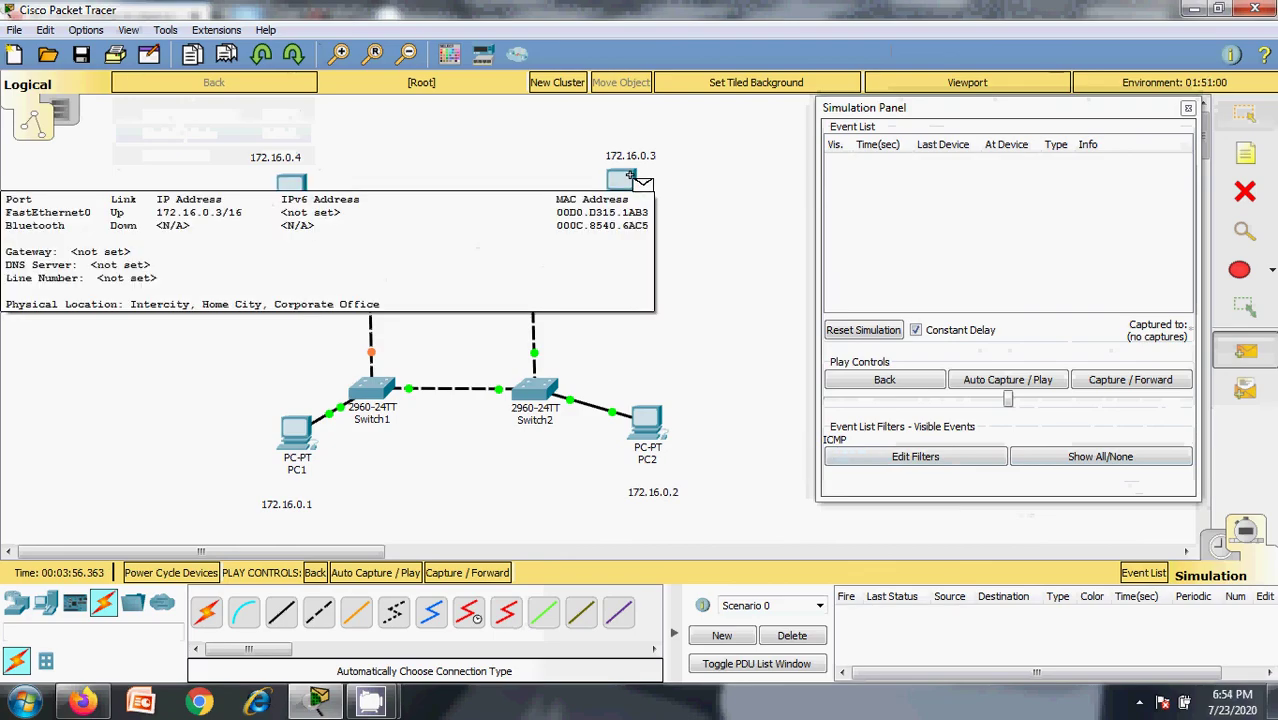
left_click(629, 178)
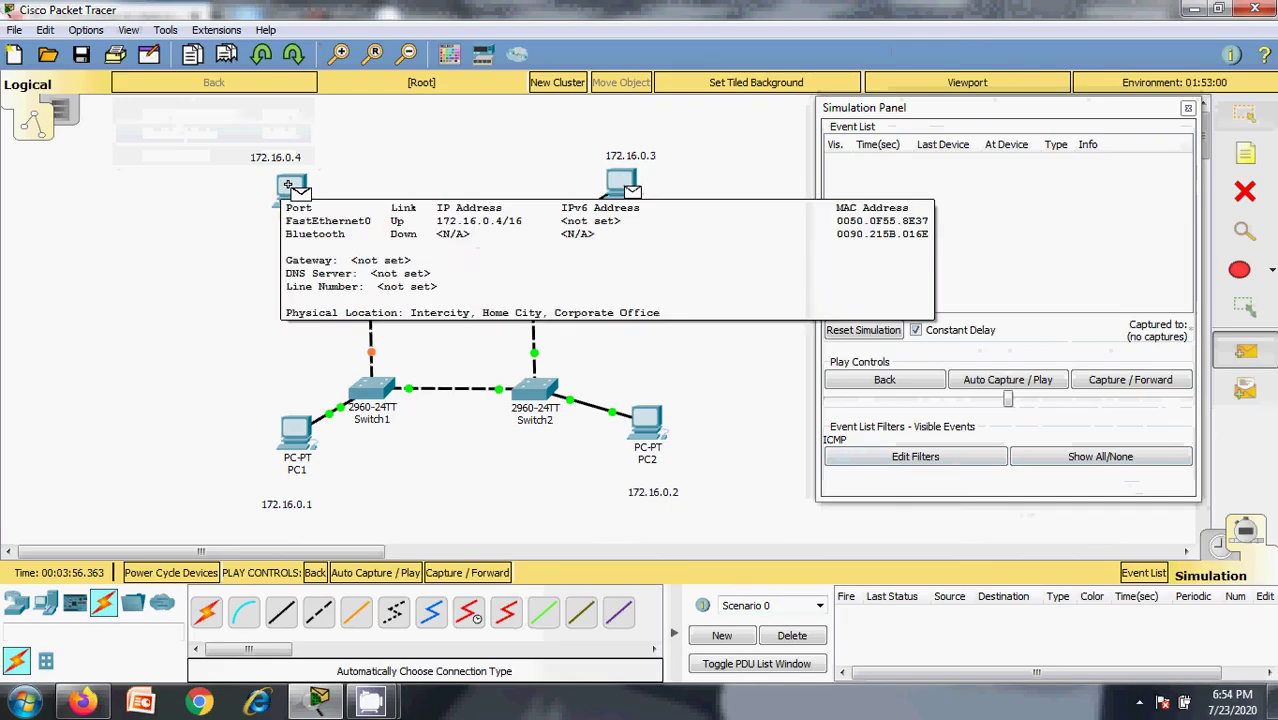
left_click(288, 184)
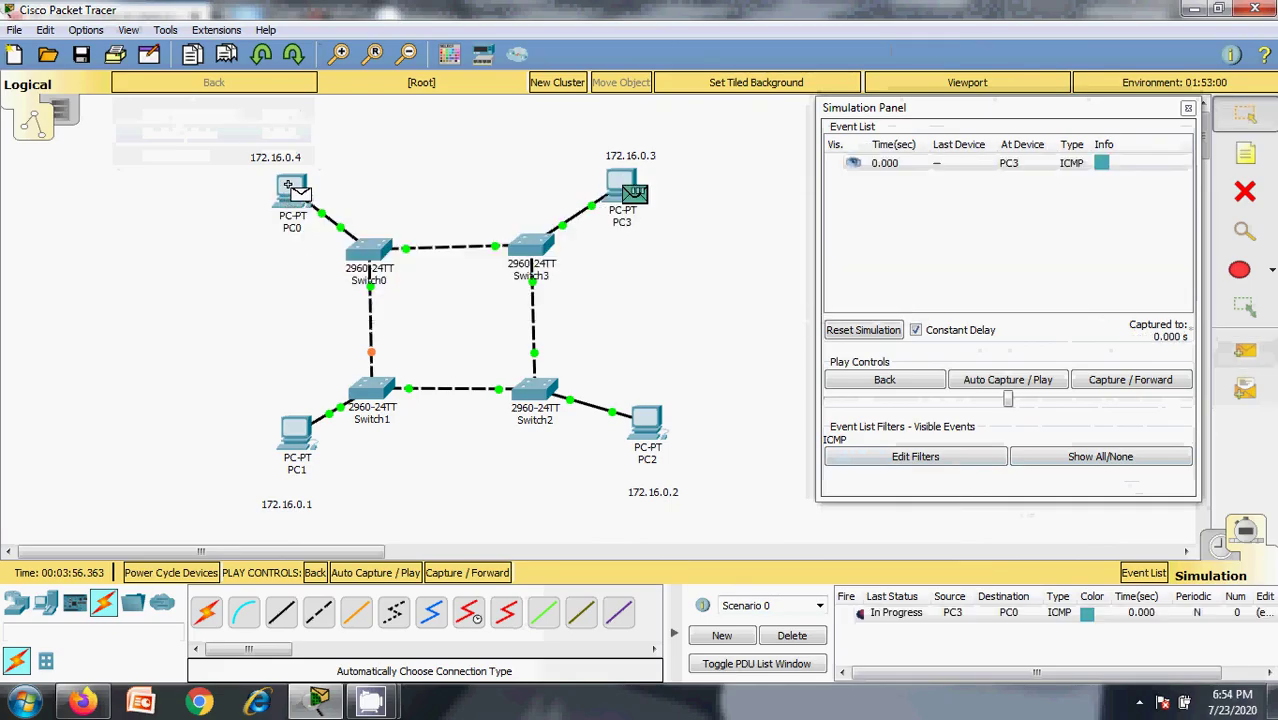
Advance the simulation event by event until the ICMP packet has travelled from PC3 to PC0 and back.
left_click(1125, 384)
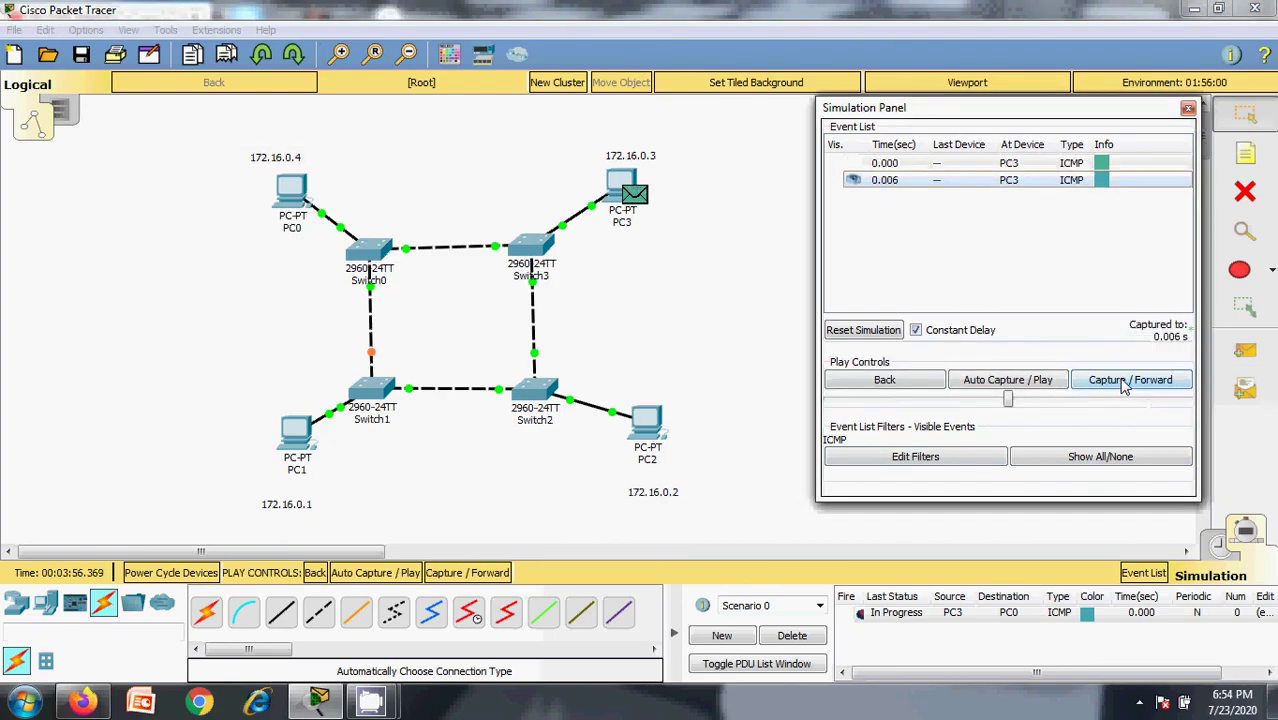
left_click(1125, 384)
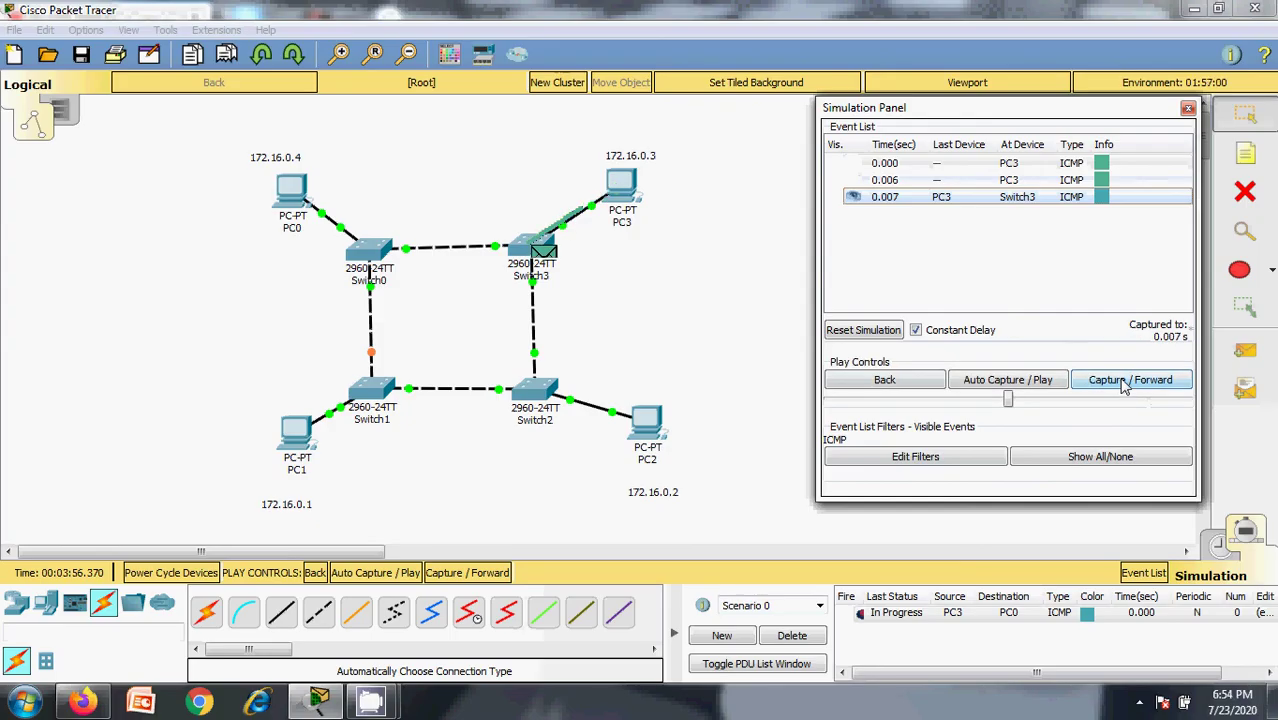
left_click(1125, 384)
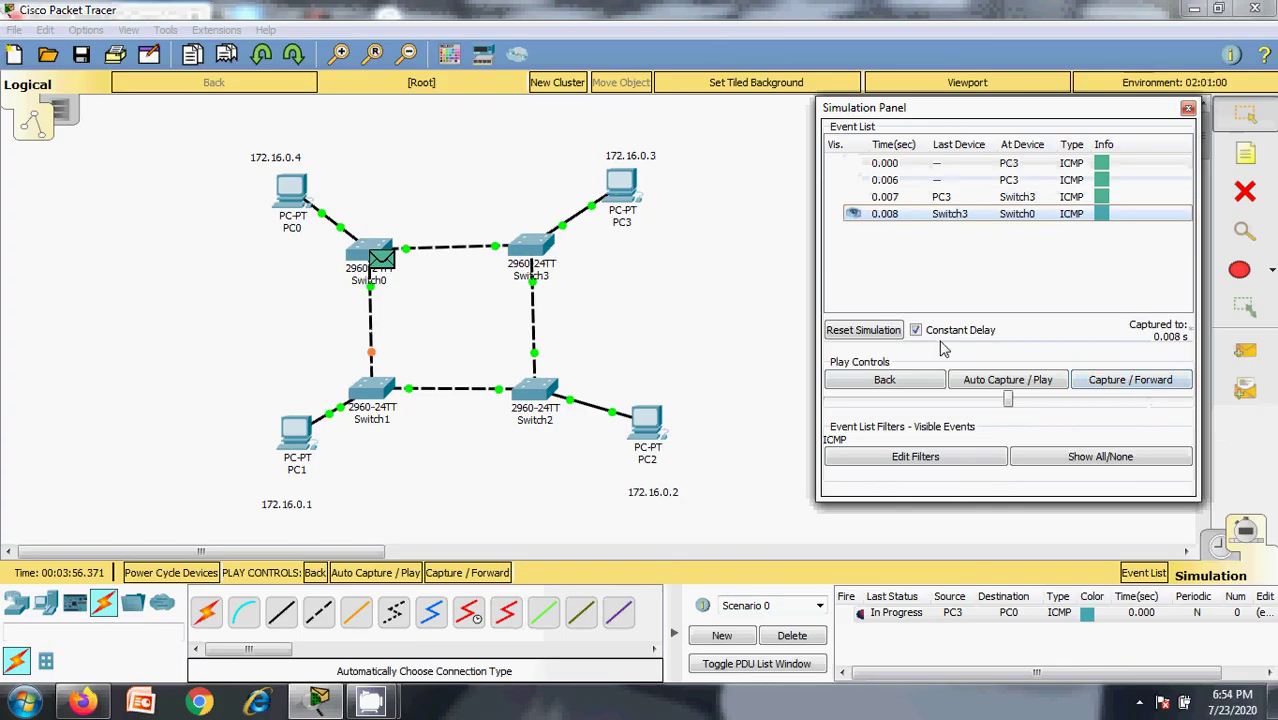
left_click(1120, 386)
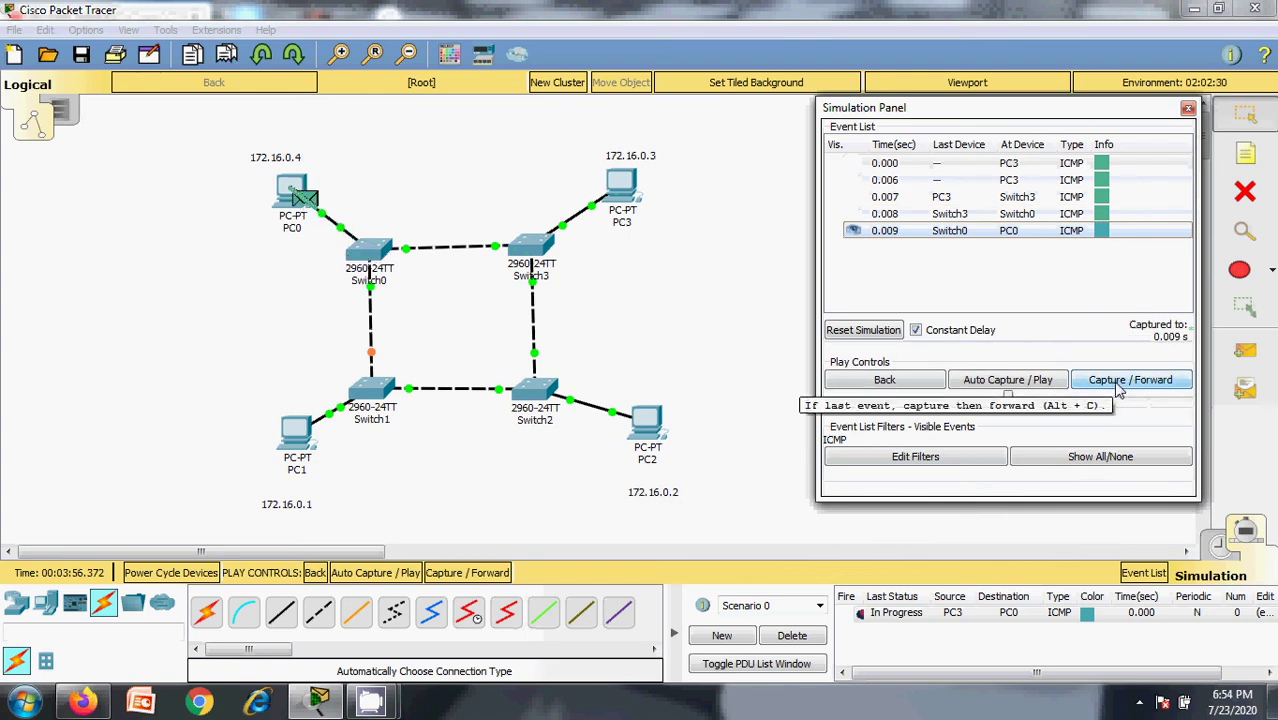
left_click(1118, 386)
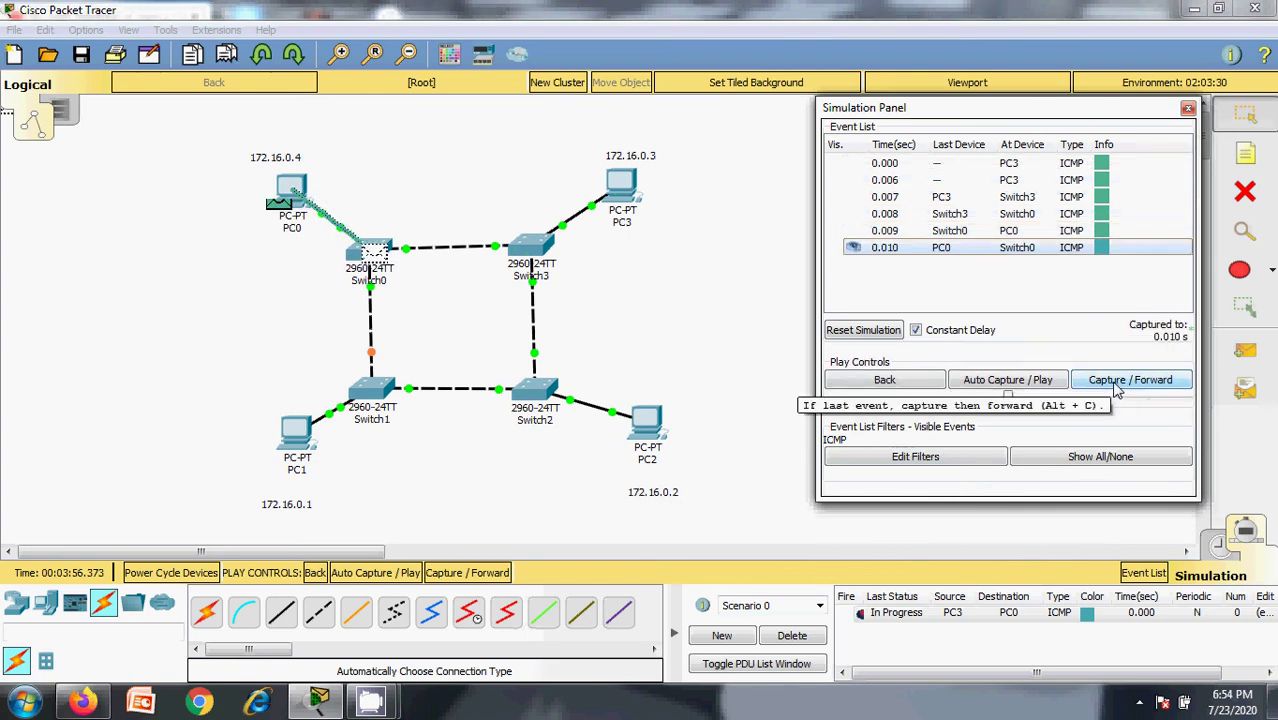
left_click(1118, 386)
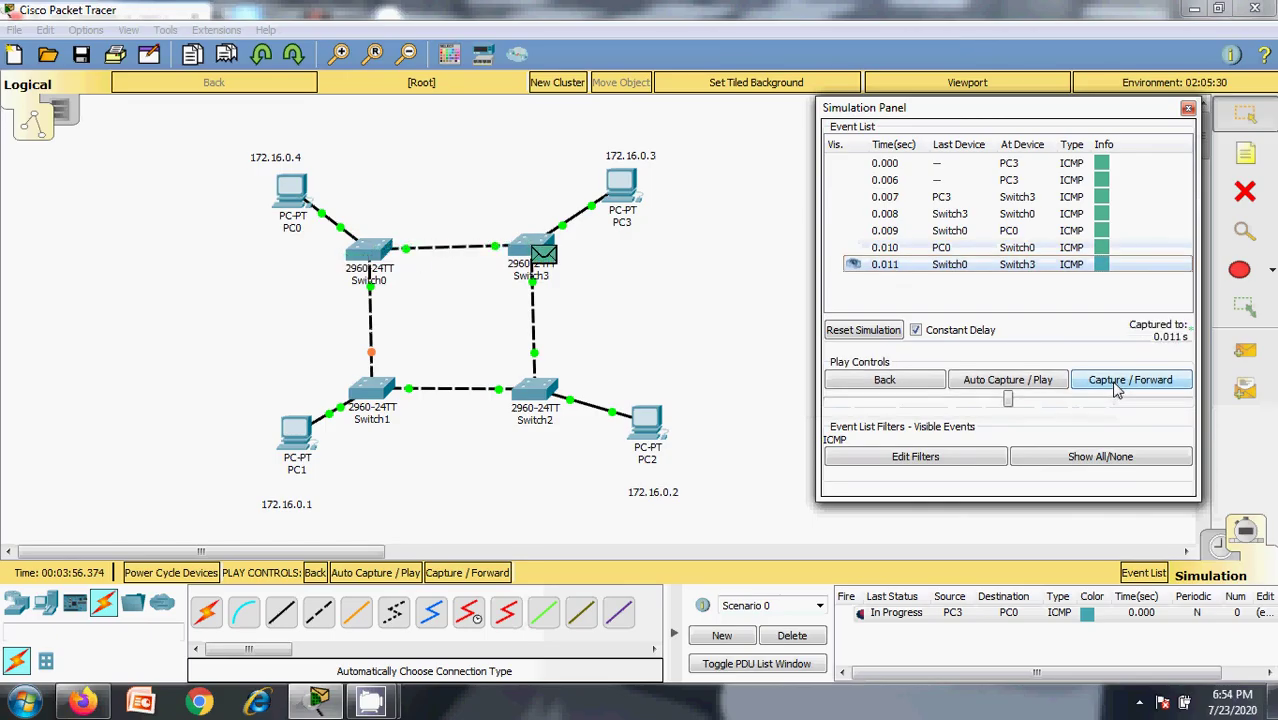
left_click(1118, 386)
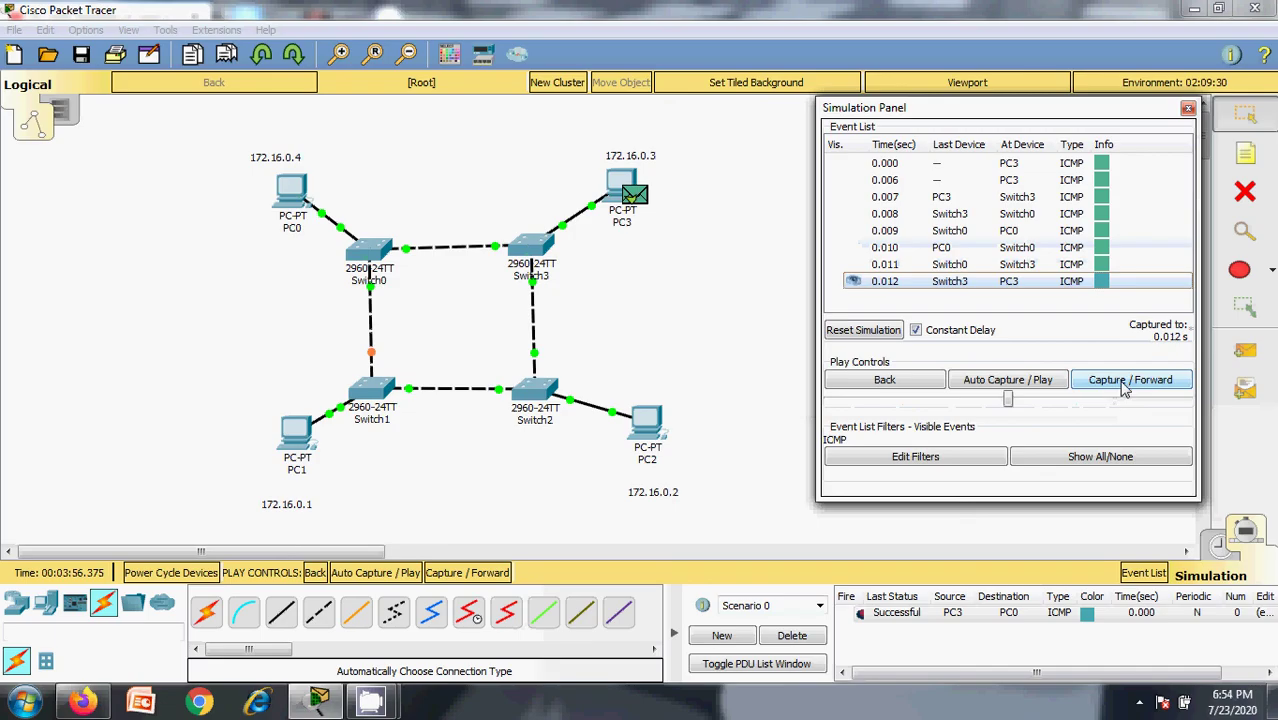
Delete the current scenario and add a simple PDU from PC3 to PC1.
left_click(810, 638)
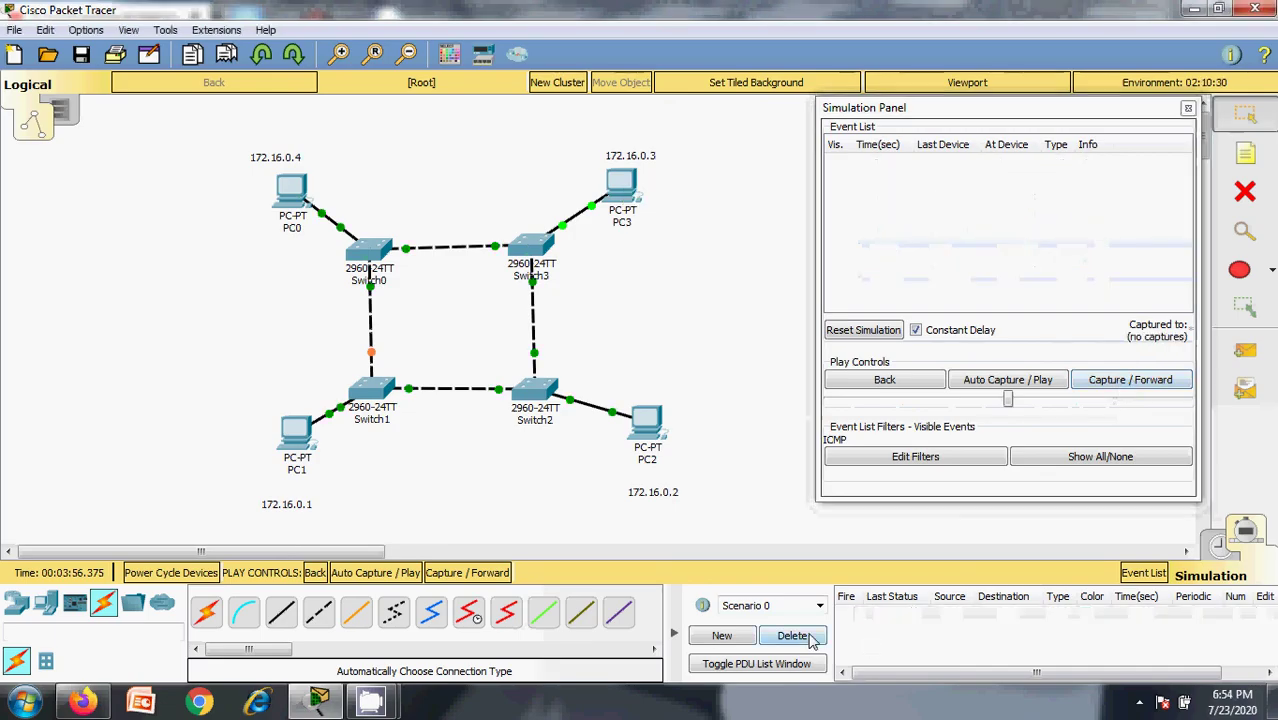
left_click(1260, 356)
left_click(624, 184)
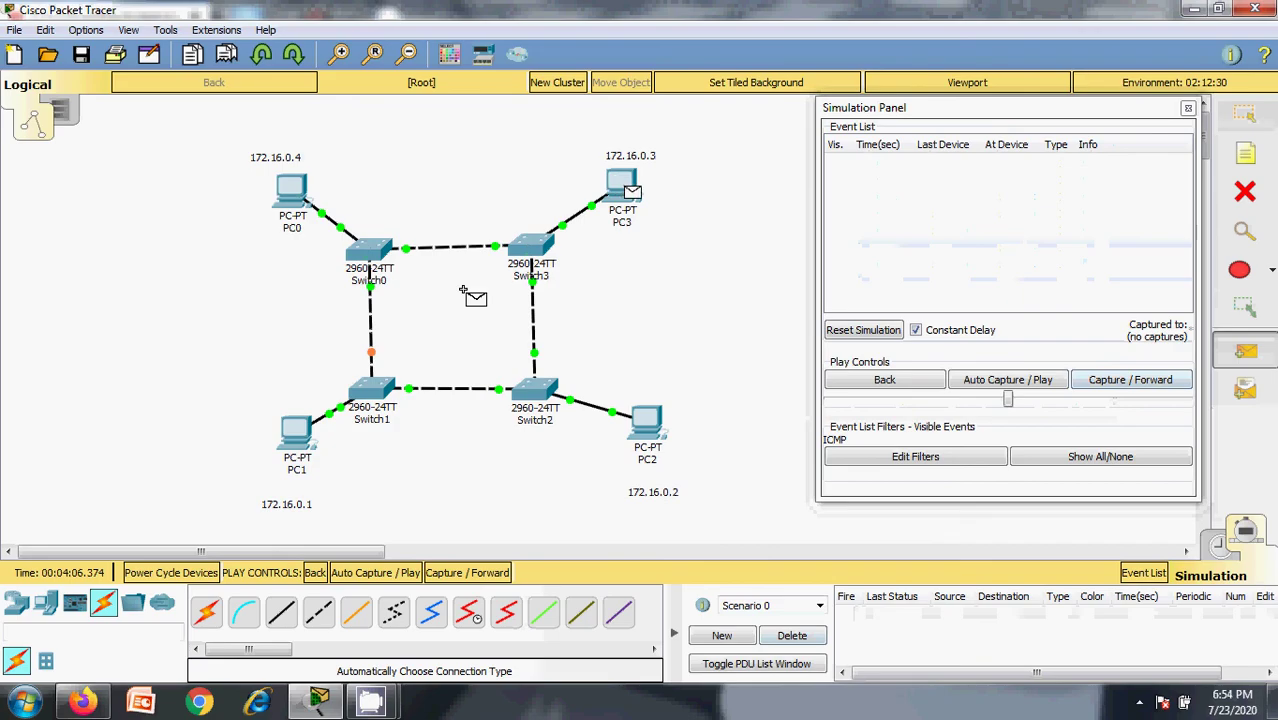
left_click(297, 427)
Advance the simulation event by event until the ICMP packet has travelled from PC3 to PC1 and back, and close the simulation panel.
left_click(1130, 380)
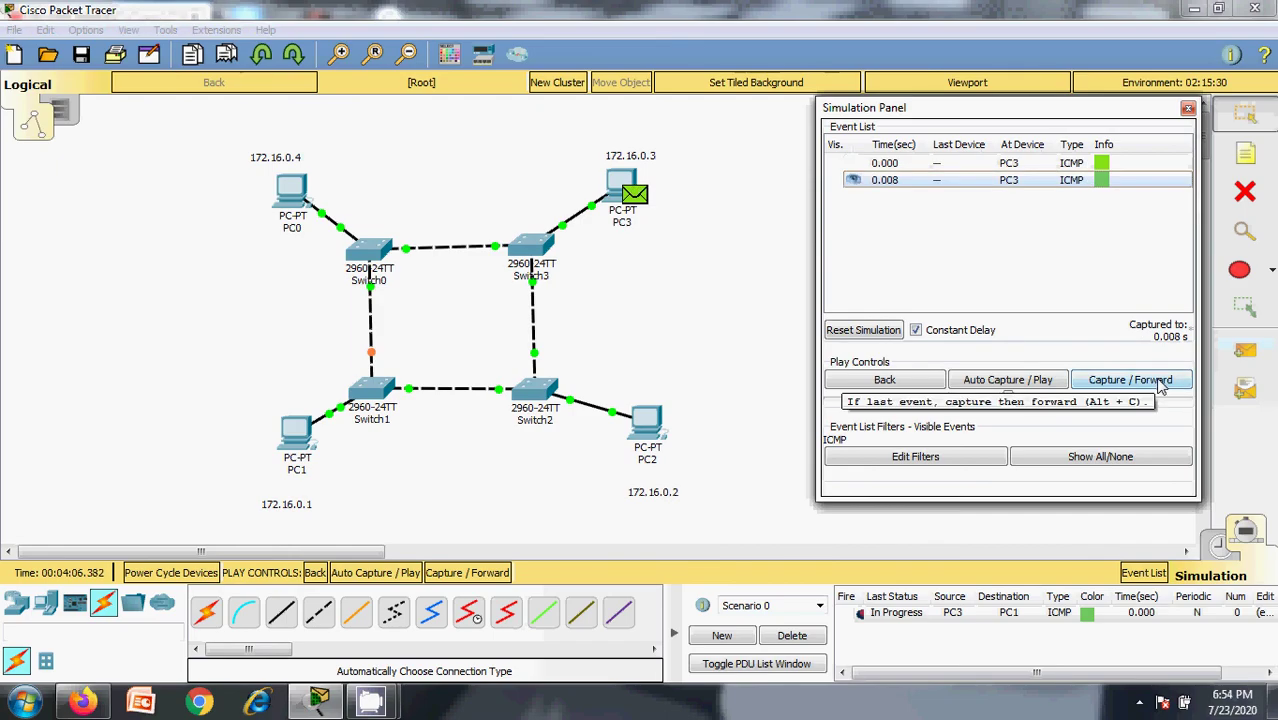
left_click(1160, 386)
left_click(1160, 386)
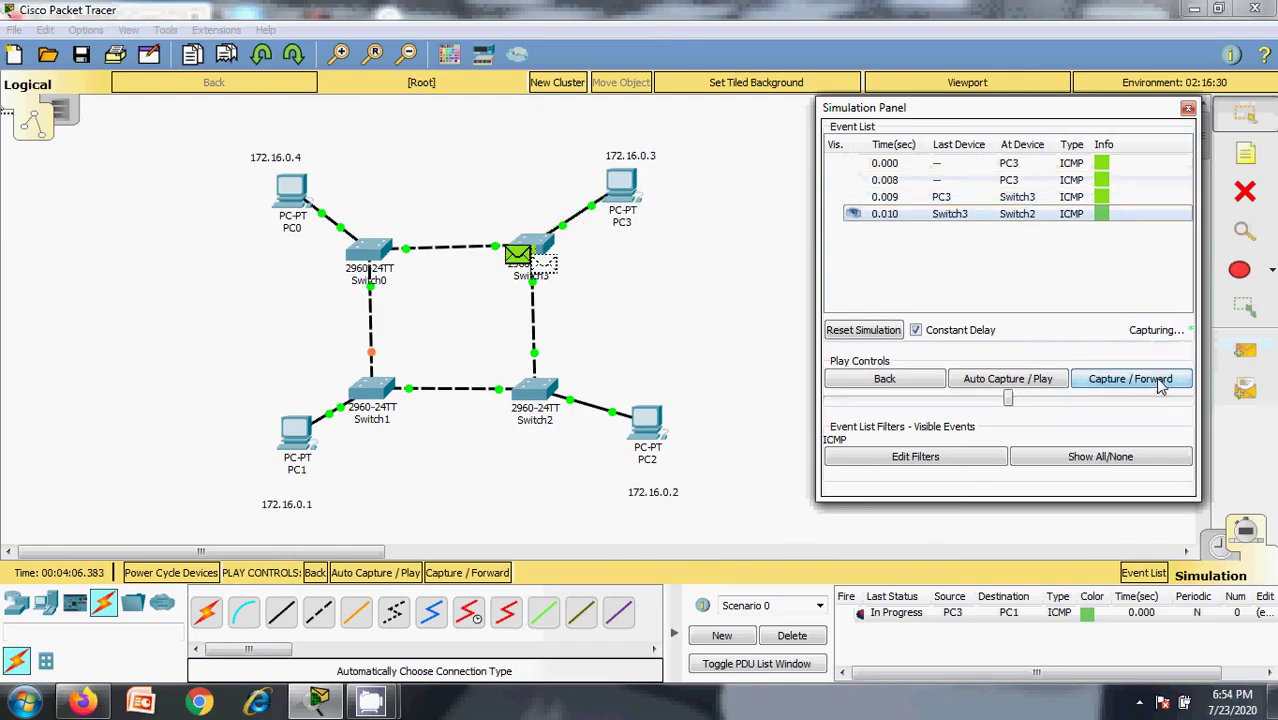
left_click(1160, 386)
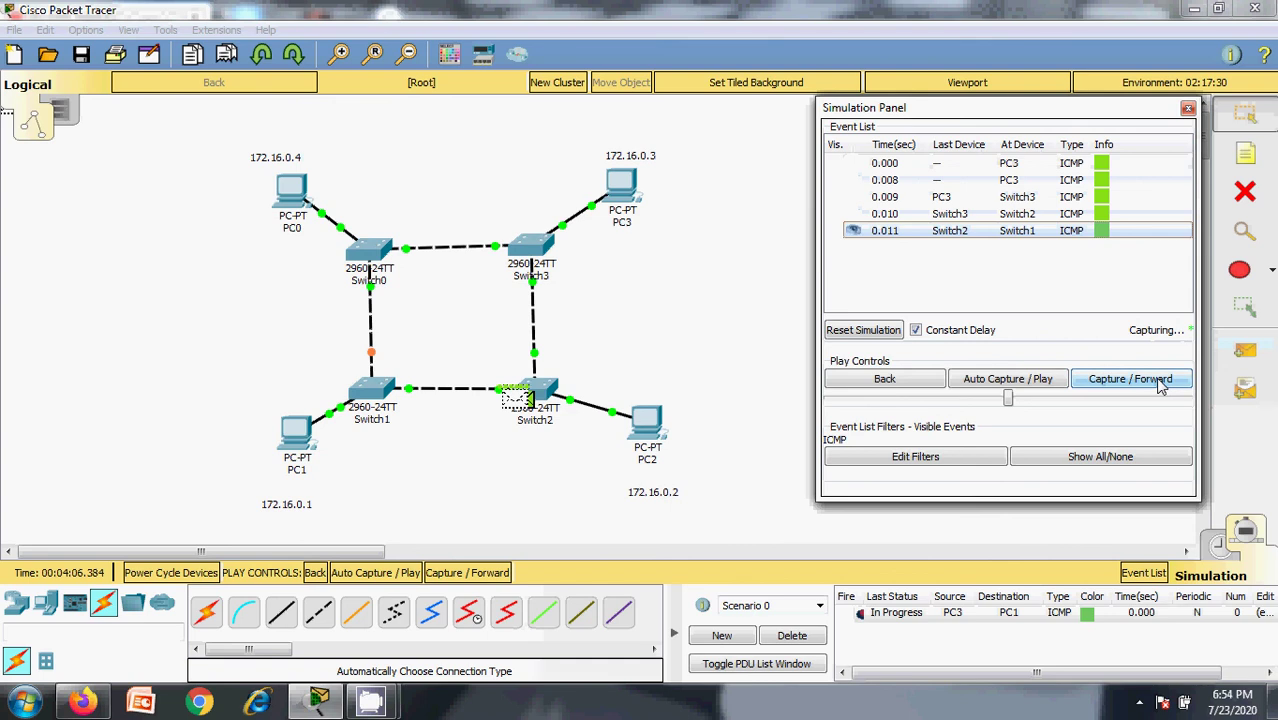
left_click(1160, 386)
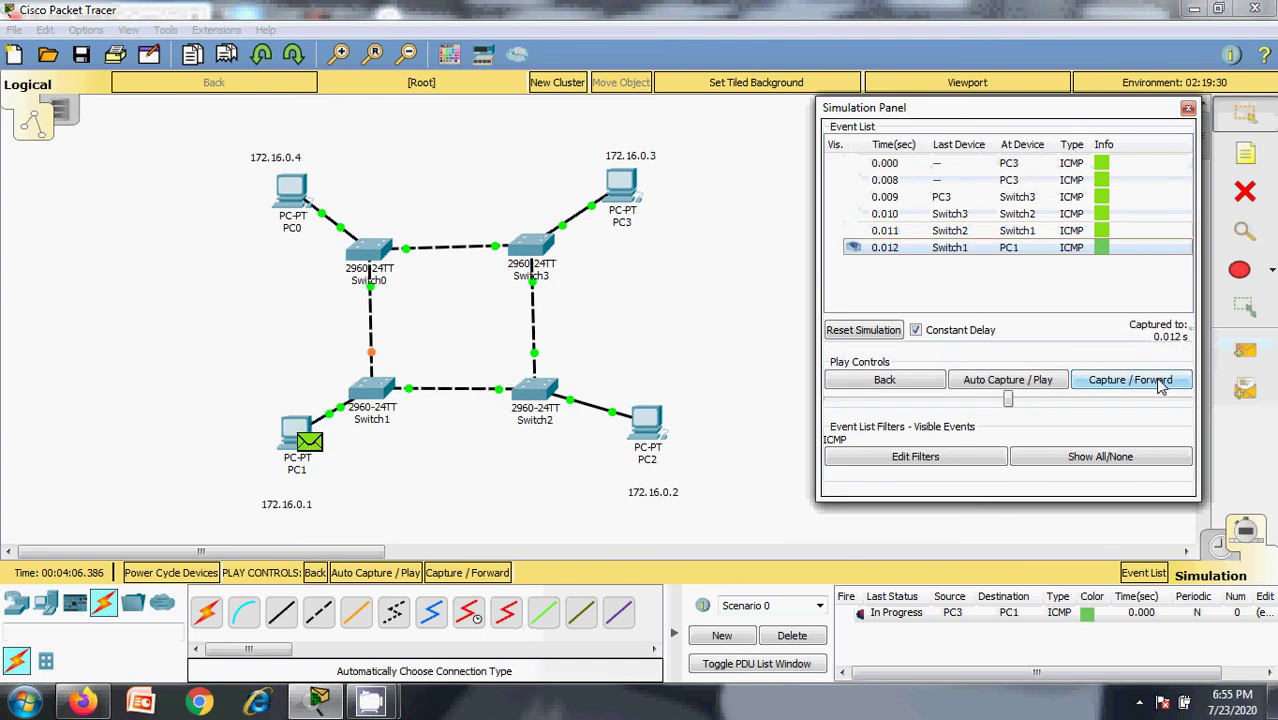
left_click(1160, 386)
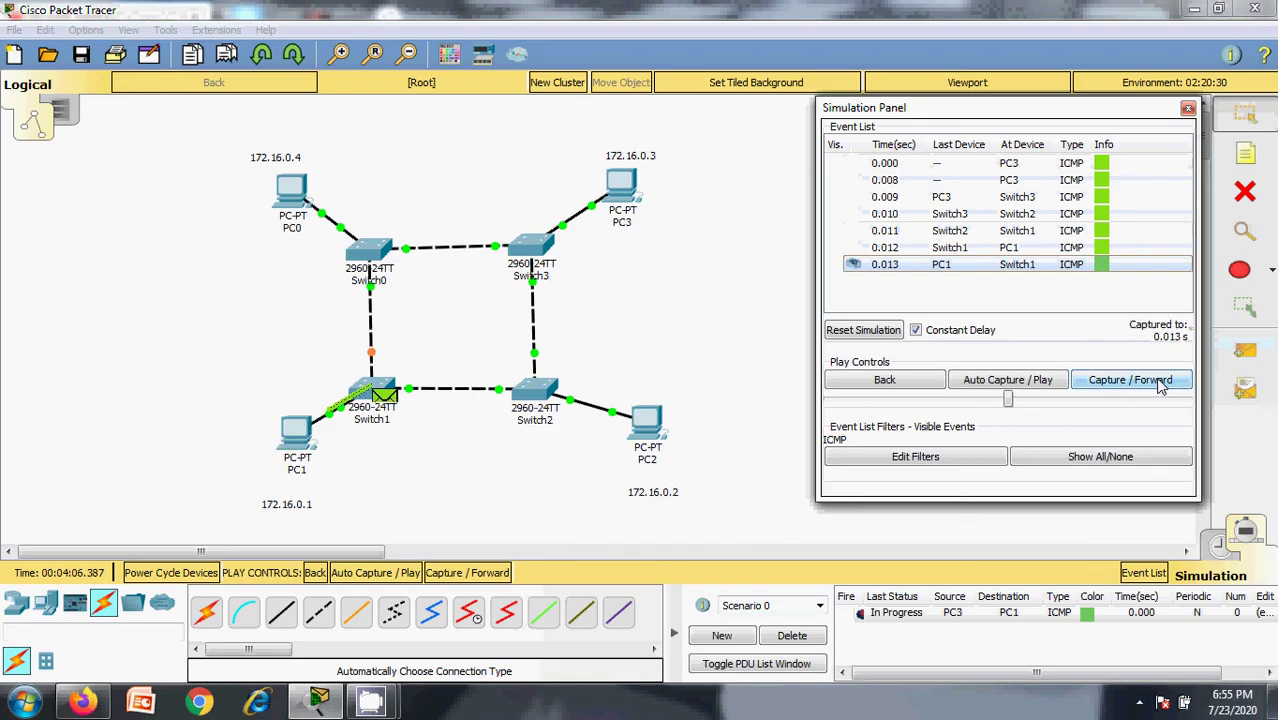
left_click(1160, 386)
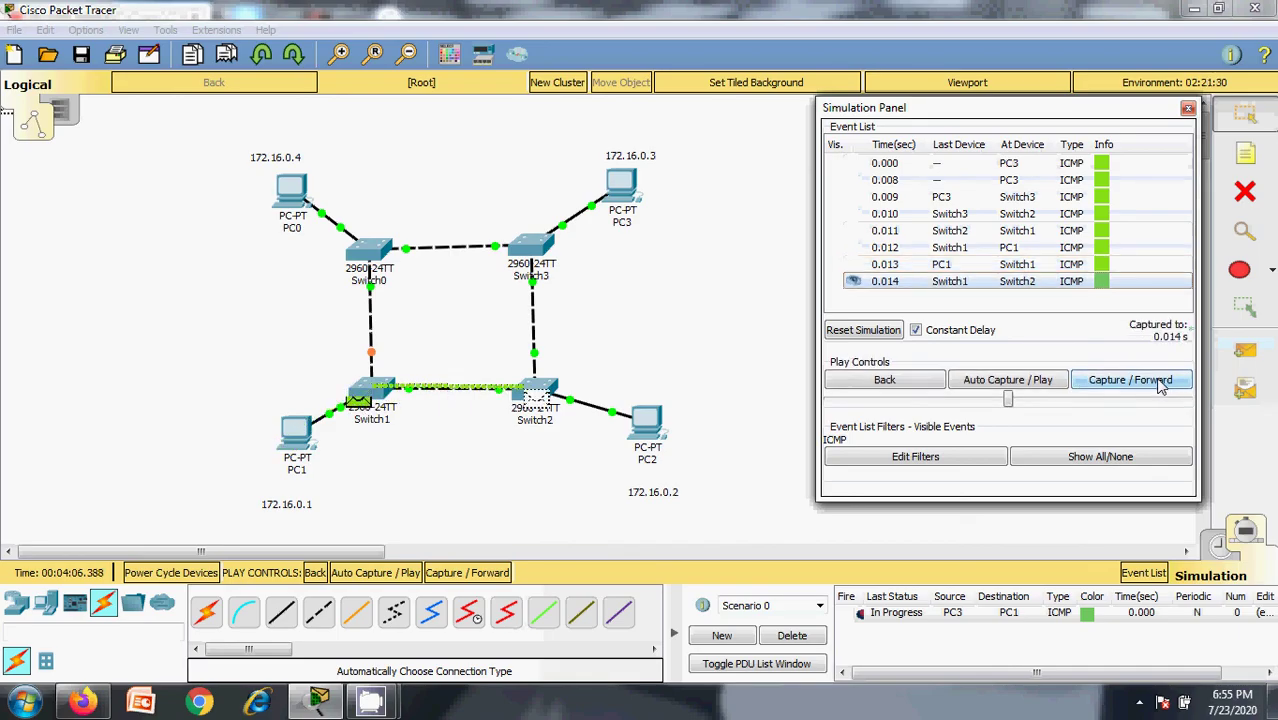
left_click(1160, 386)
left_click(1160, 386)
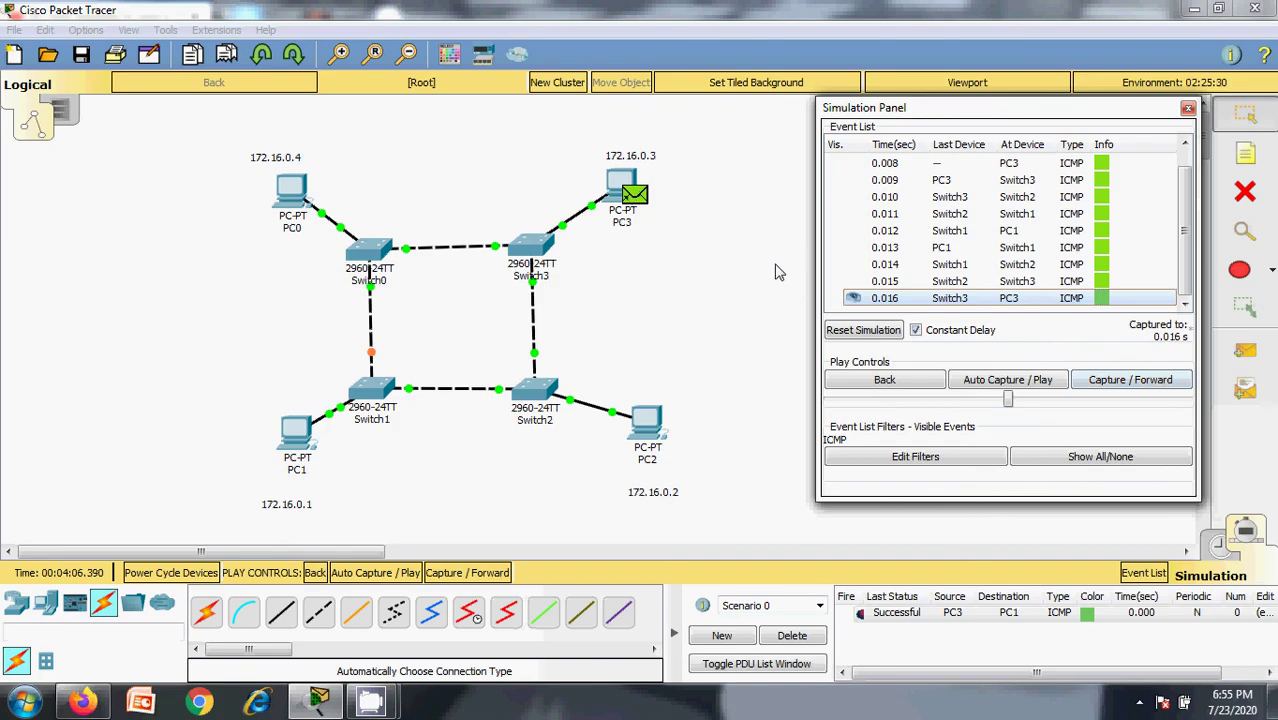
left_click(1187, 108)
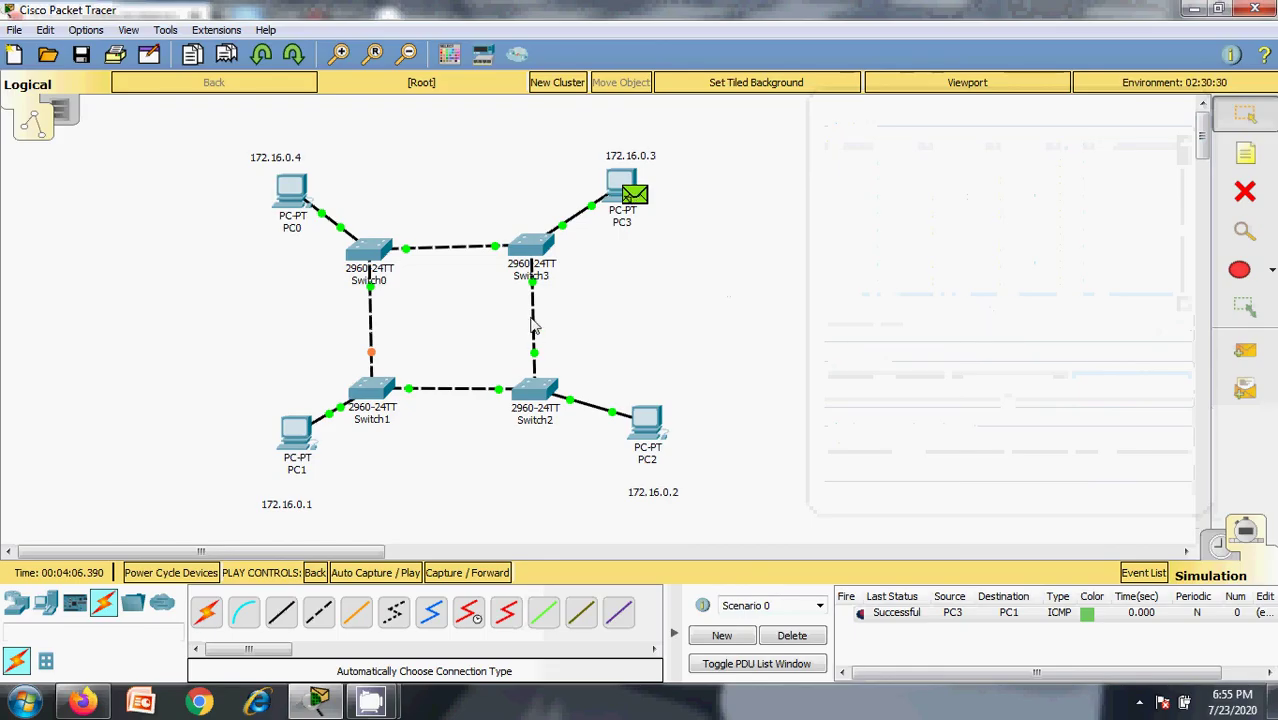
Delete the cable between Switch3 and Switch2 to break the ring.
mouse_move(533, 325)
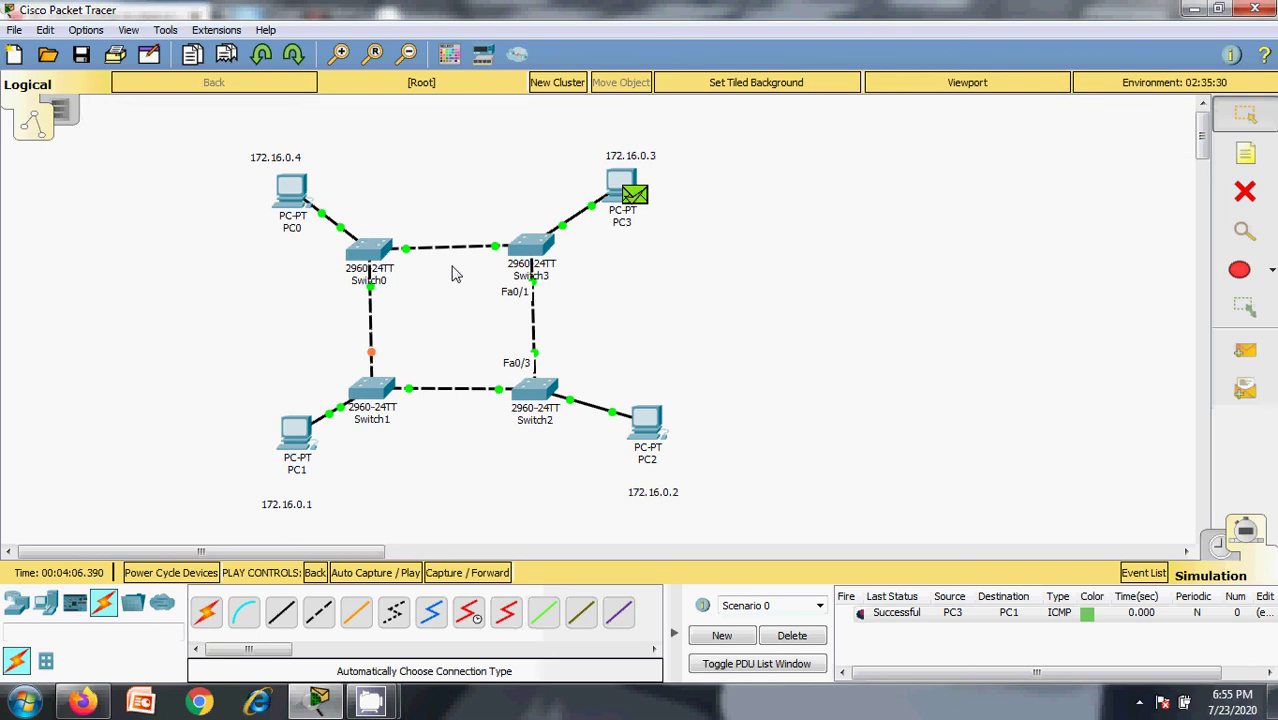
left_click(1243, 194)
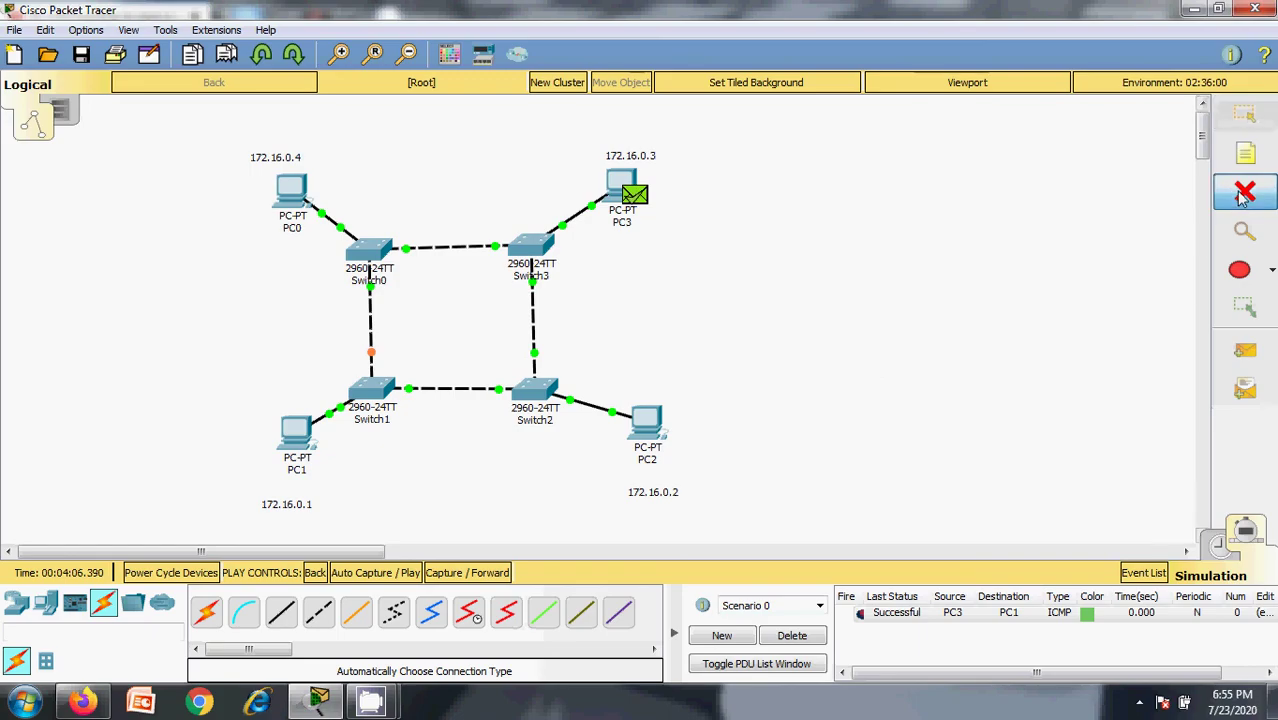
left_click(533, 302)
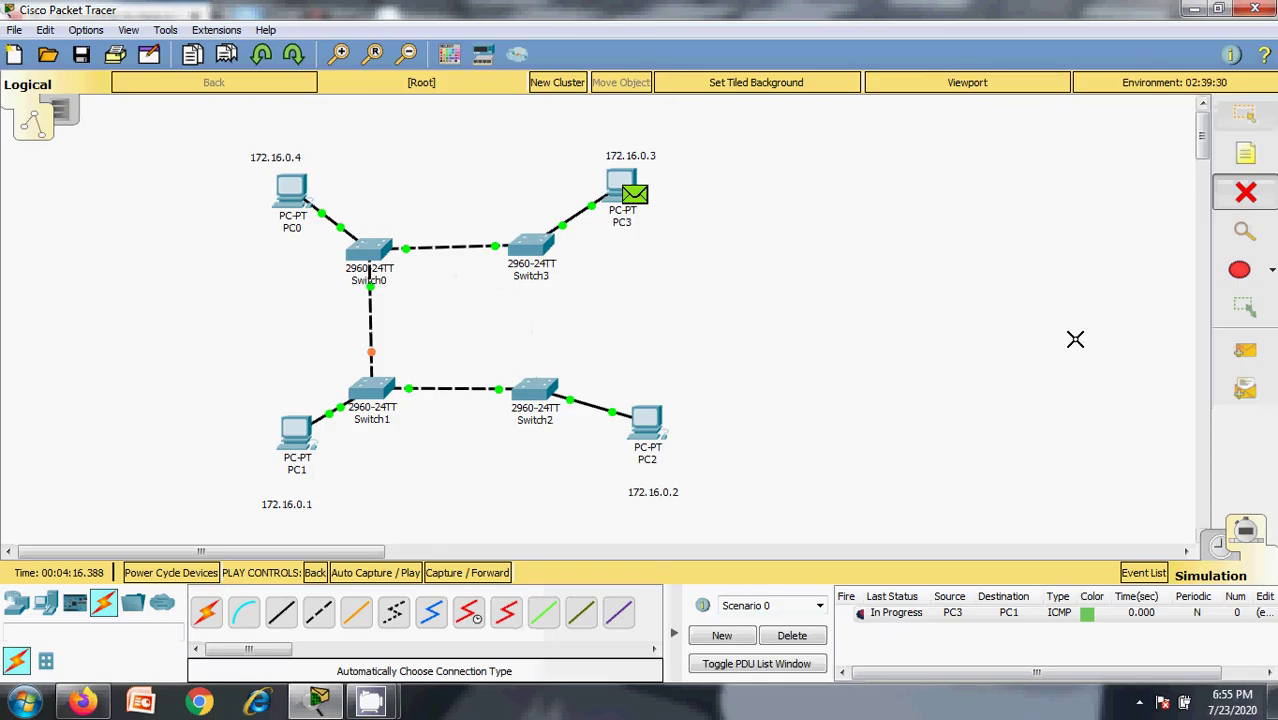
key("Escape")
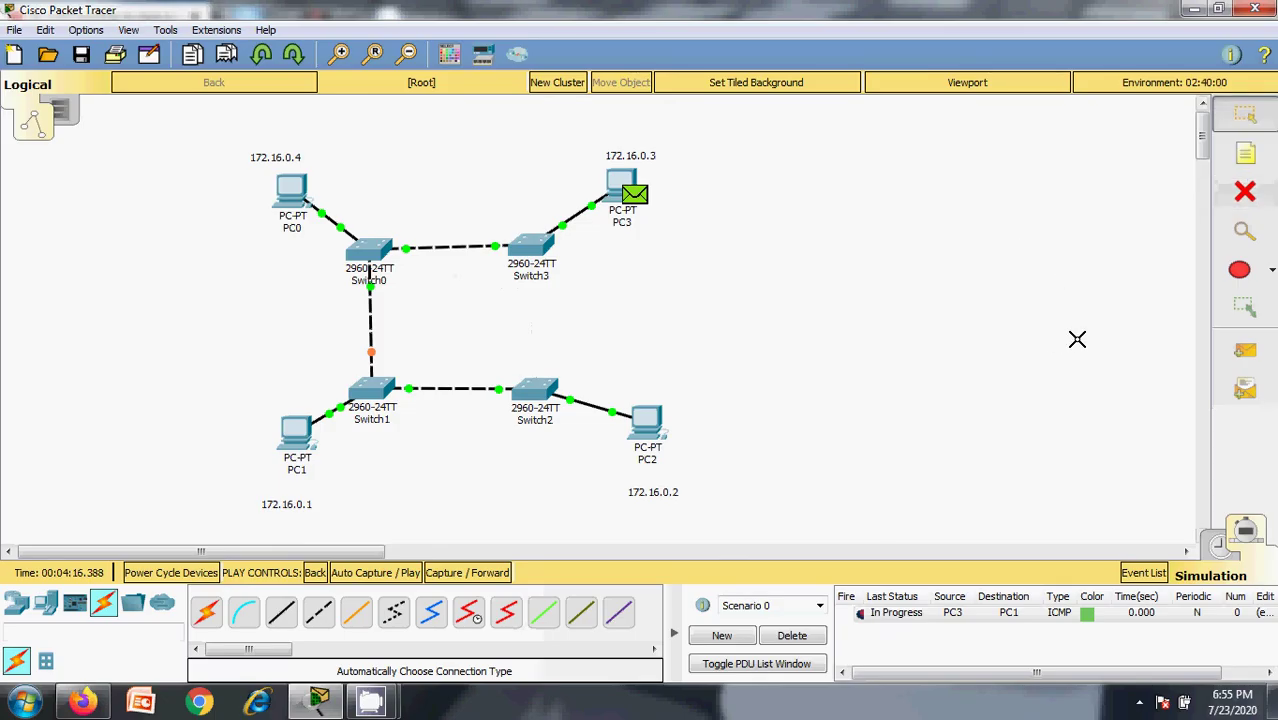
Clear the current scenario and add a simple PDU with PC3 as the source and PC1 as the destination.
left_click(1245, 350)
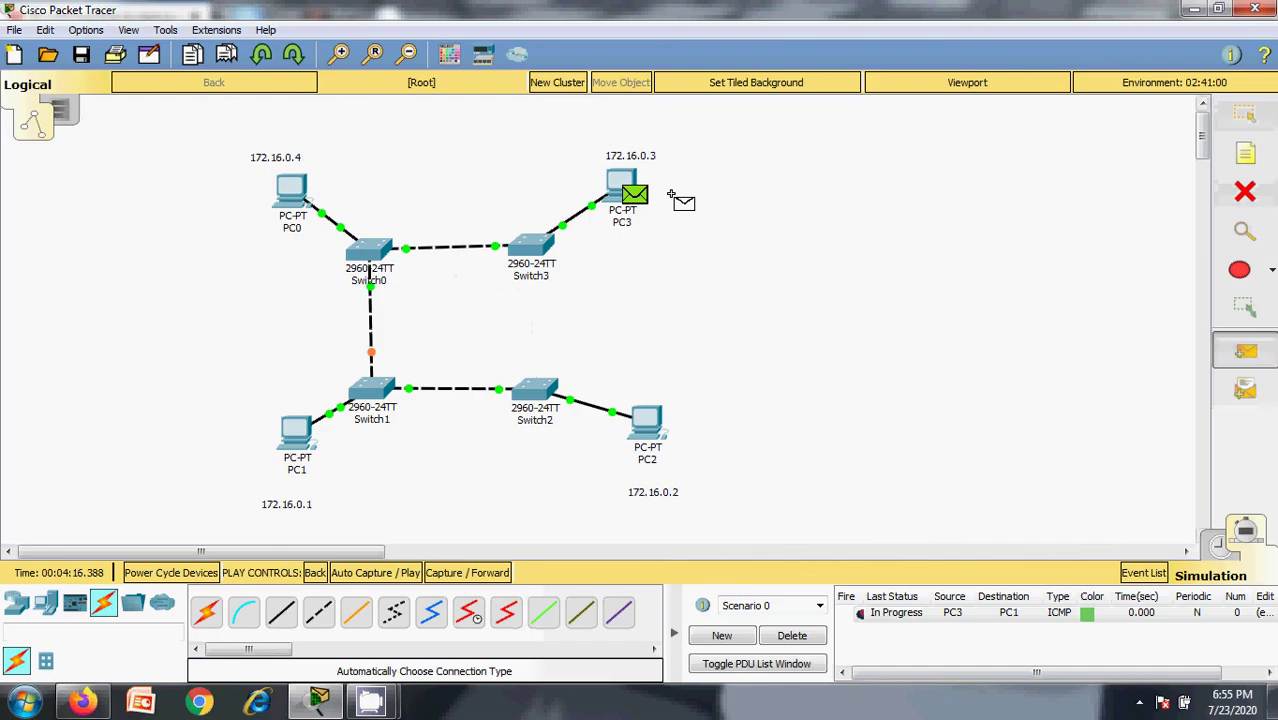
left_click(815, 638)
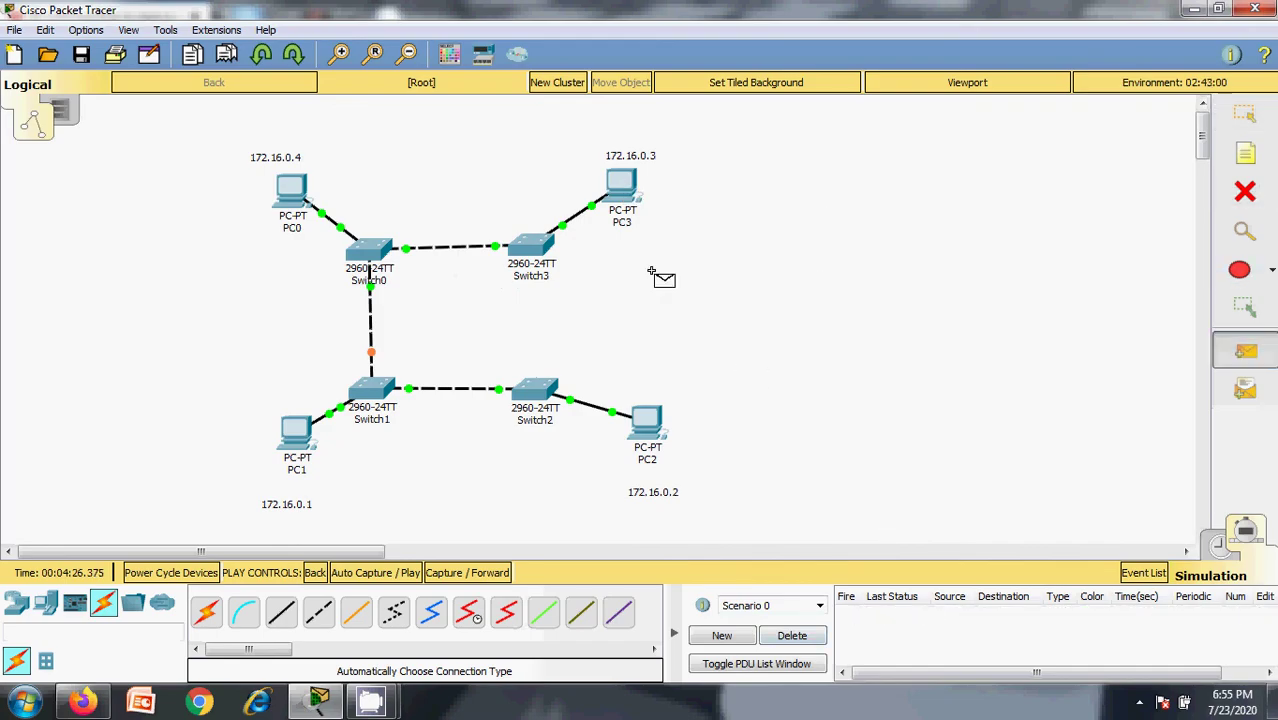
left_click(622, 184)
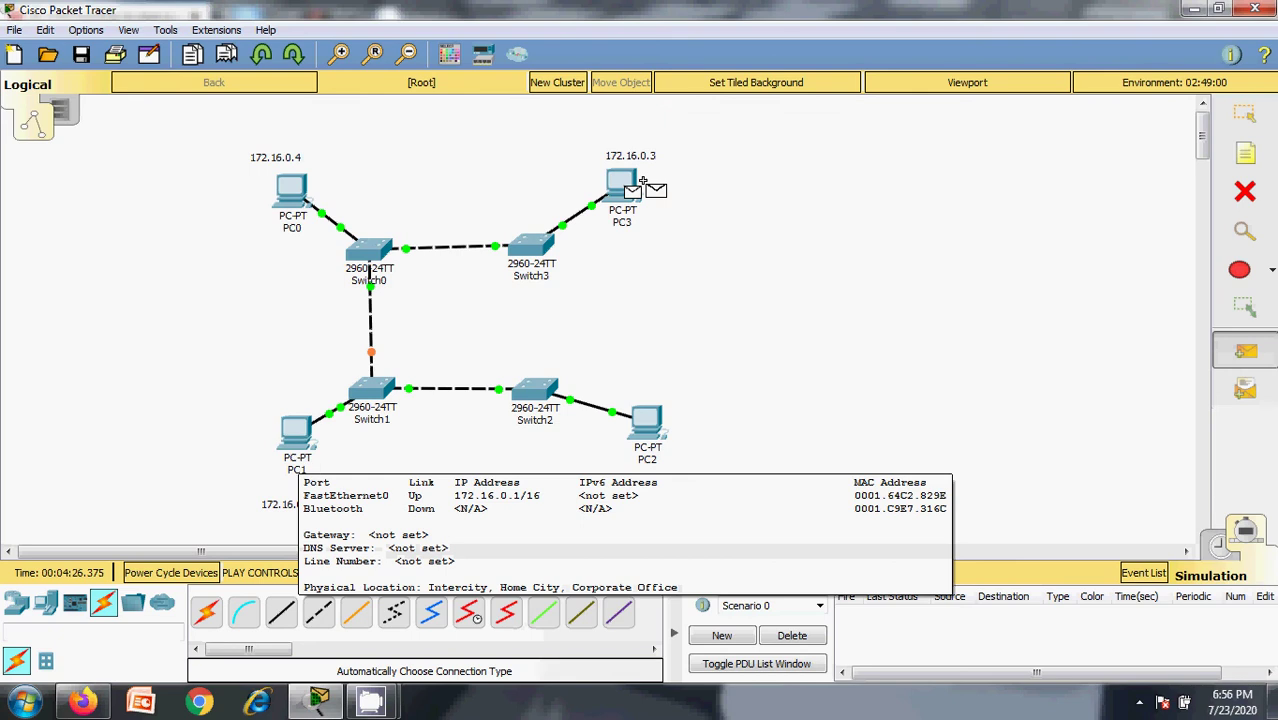
left_click(295, 428)
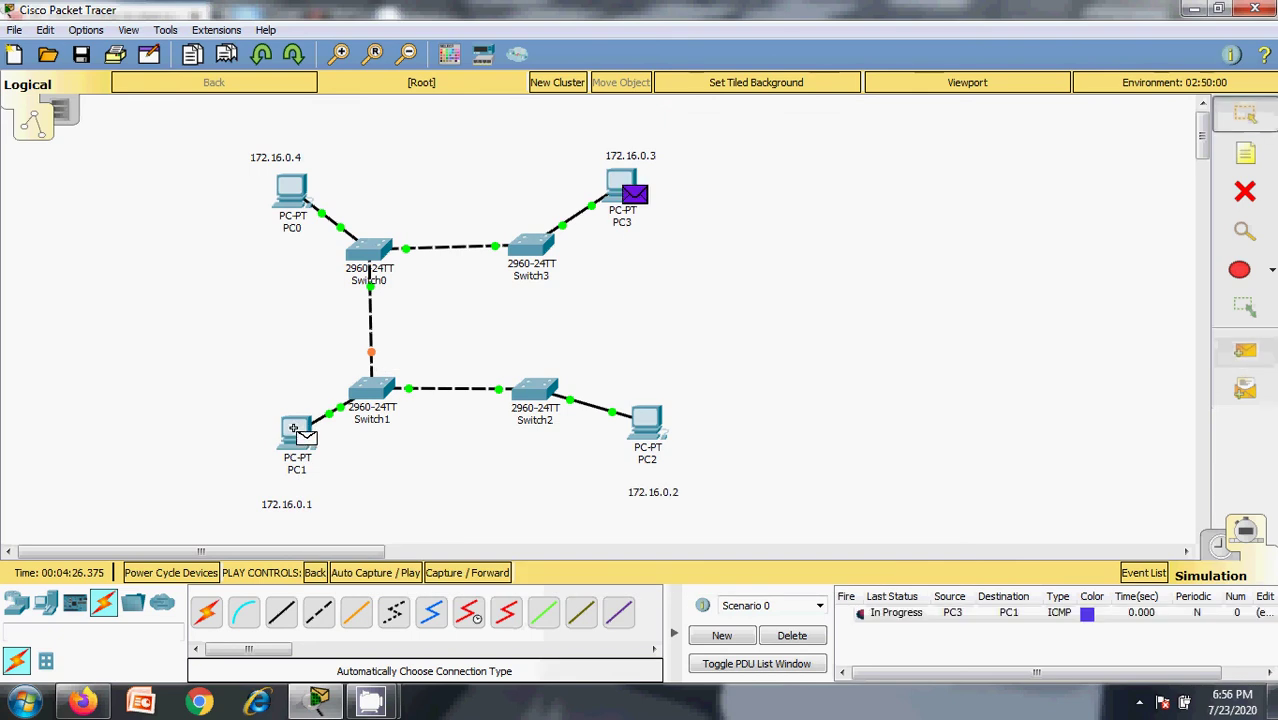
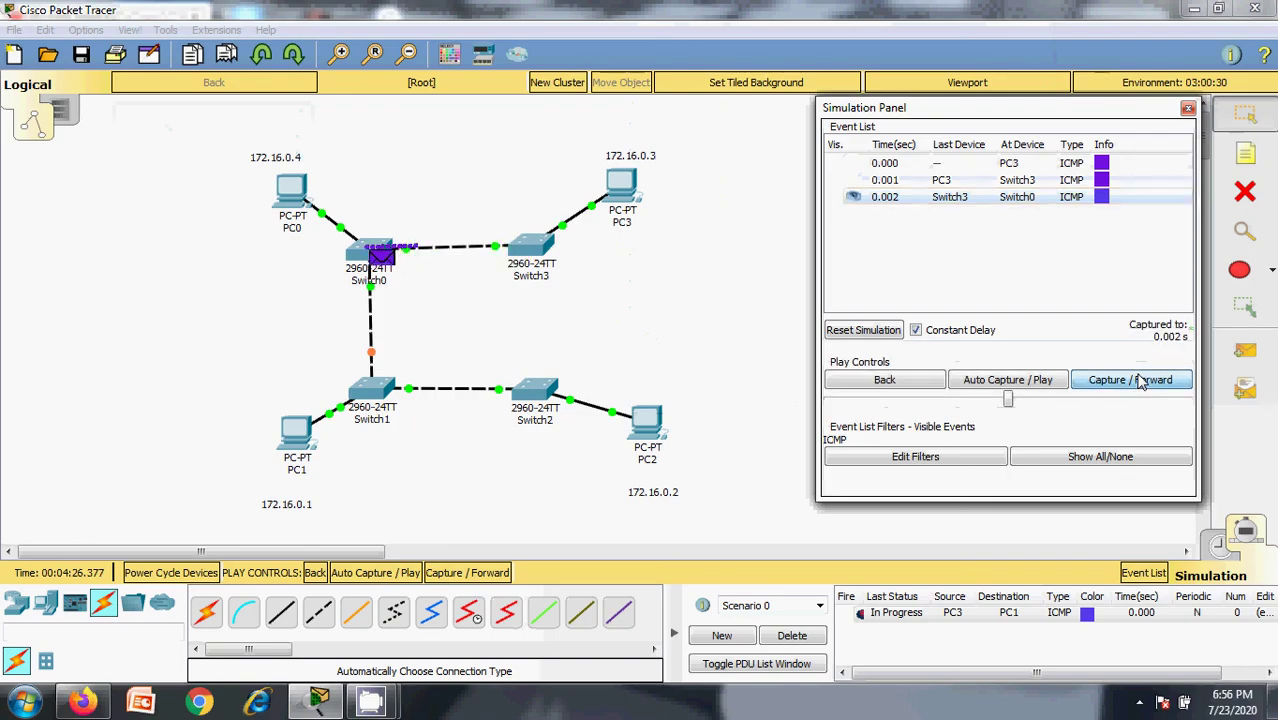
Advance the simulation past Switch0, reset it, and step the ICMP packet from PC3 forward until it reaches PC1.
left_click(1140, 382)
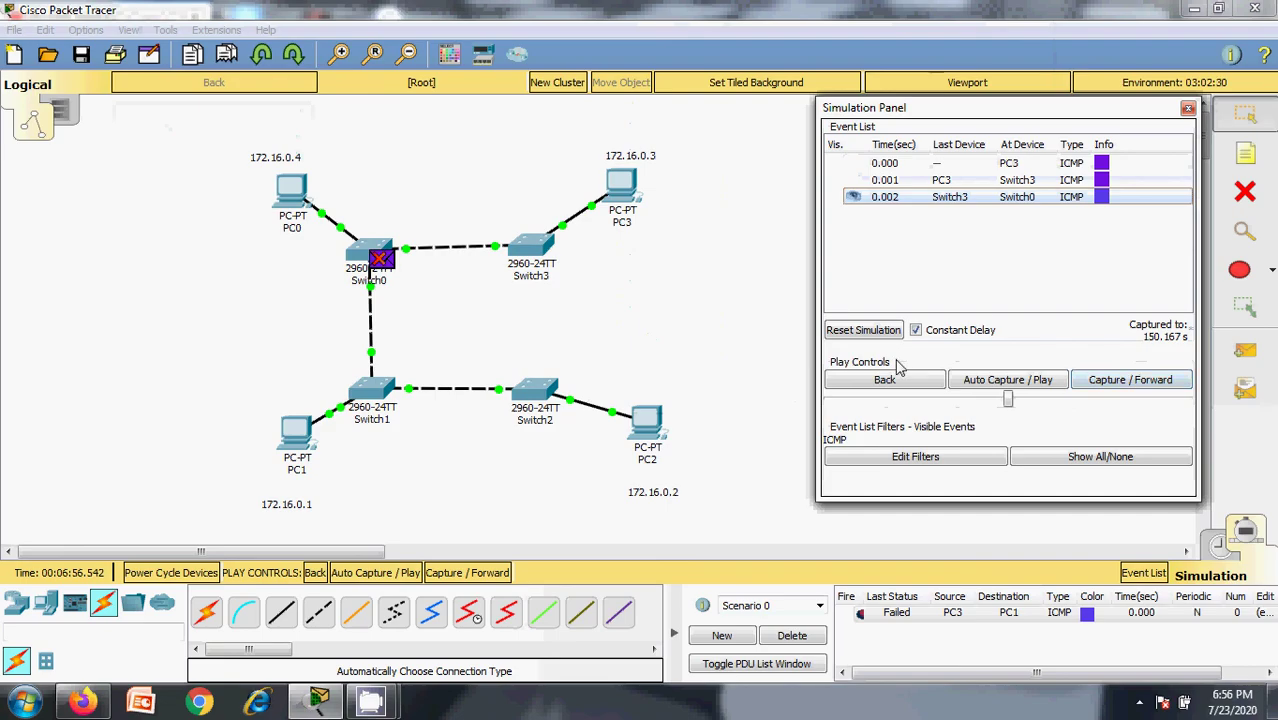
left_click(888, 330)
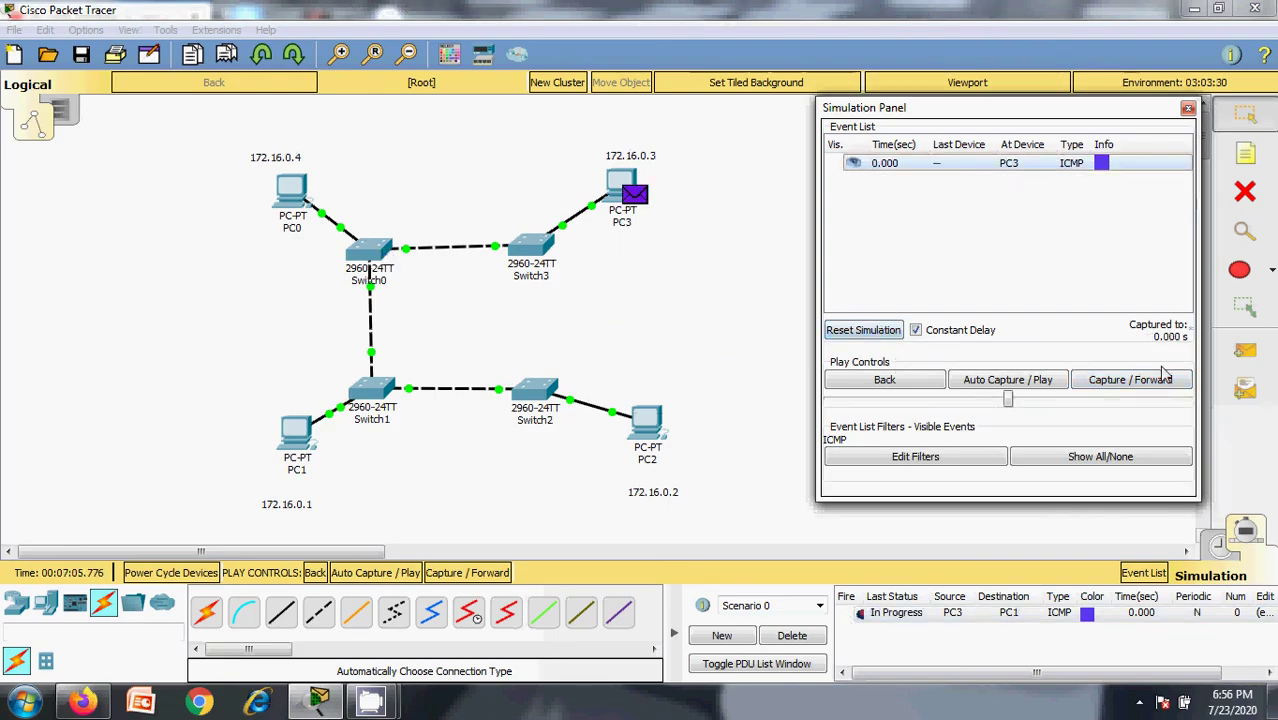
left_click(1136, 388)
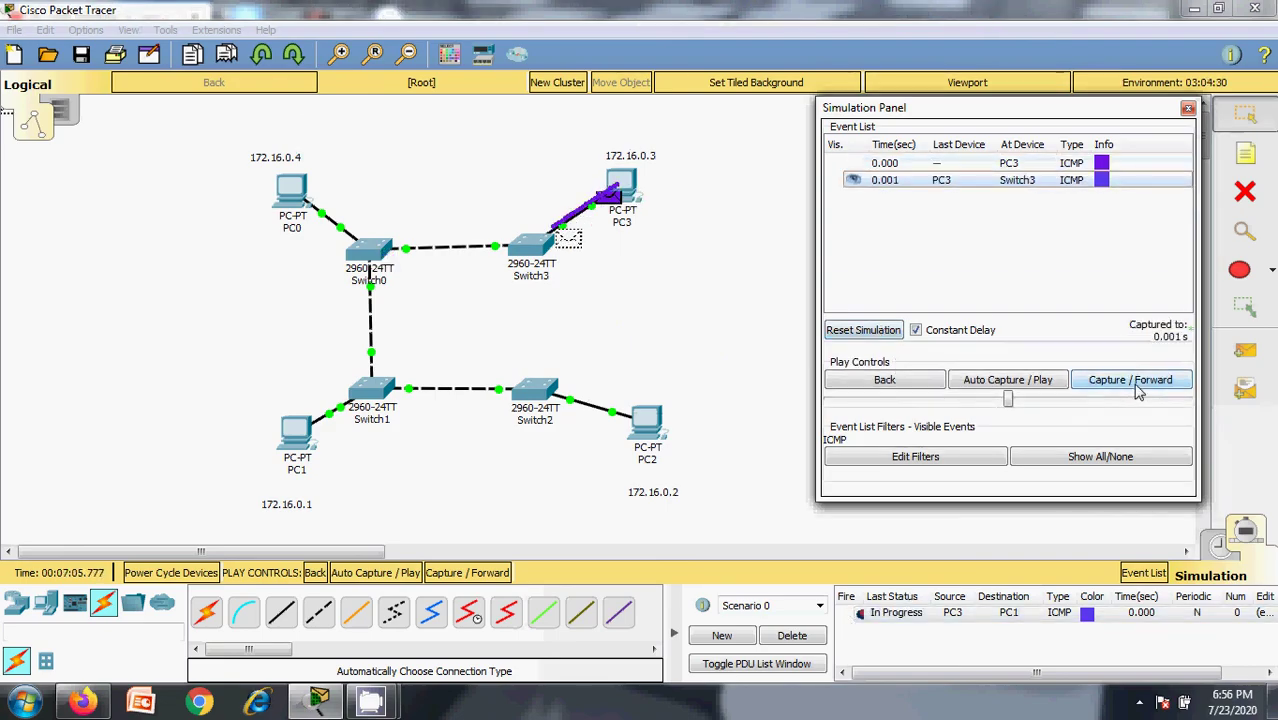
left_click(1136, 390)
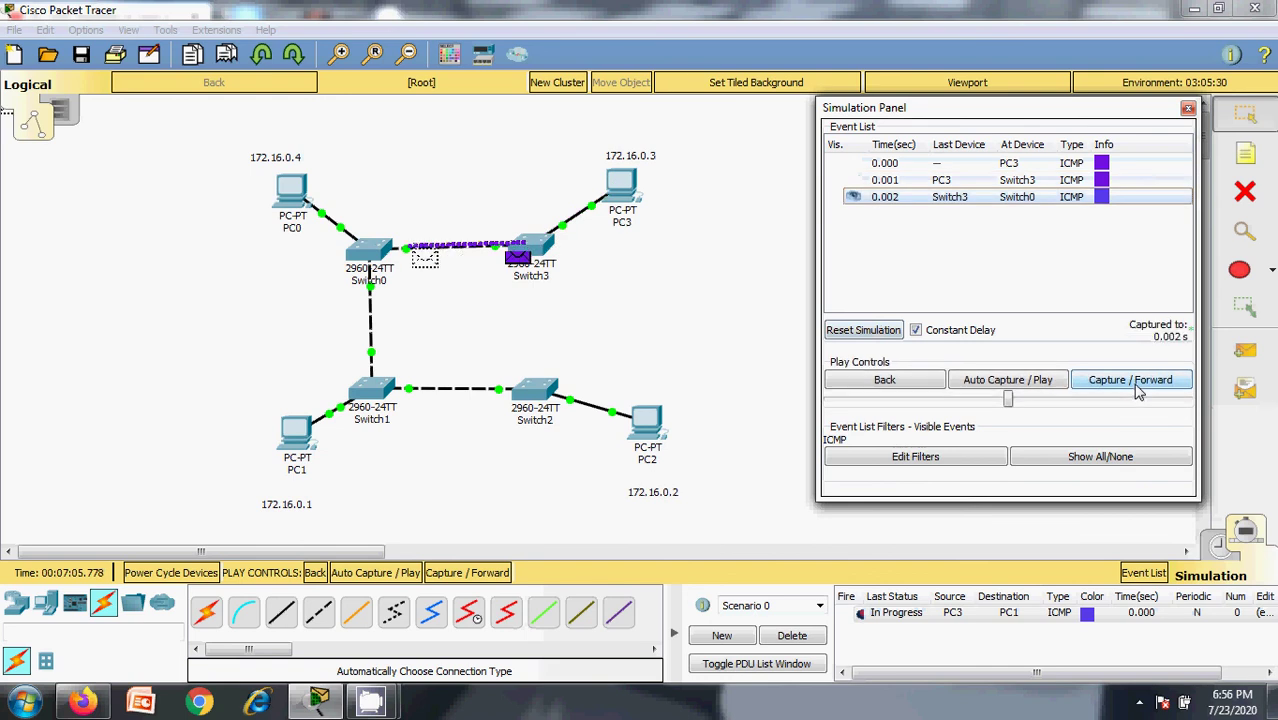
left_click(1136, 390)
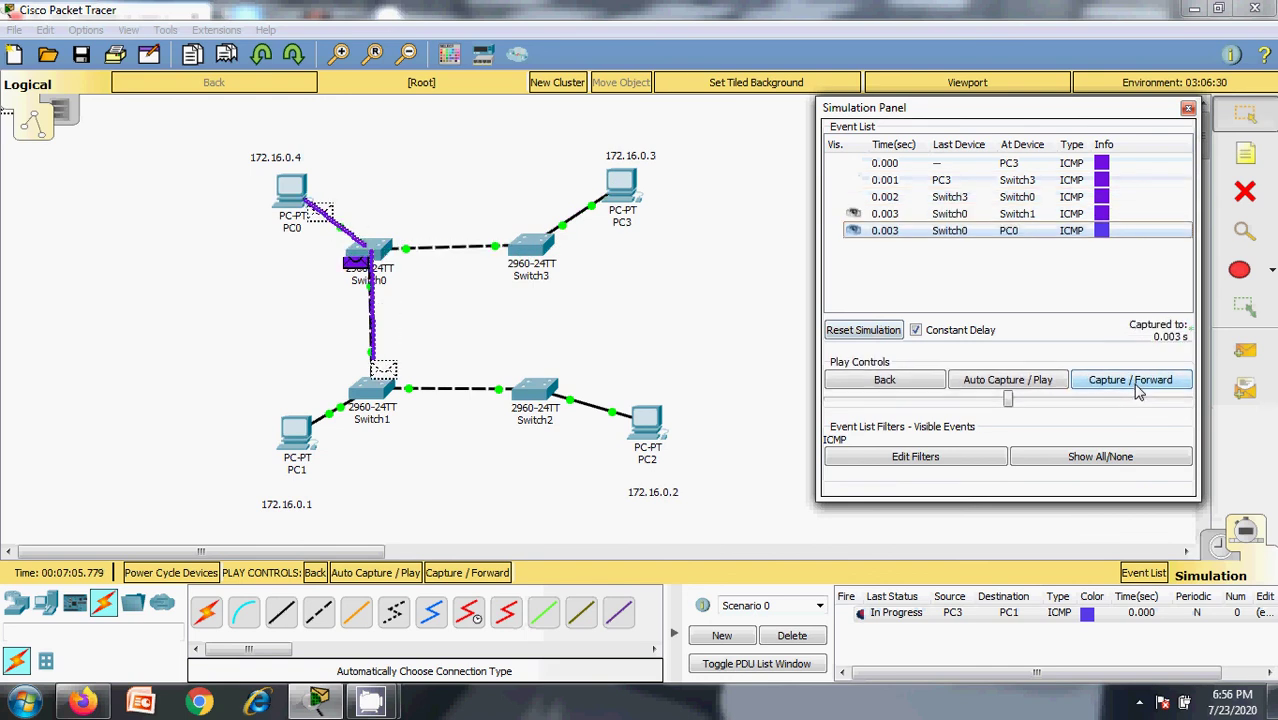
left_click(1136, 390)
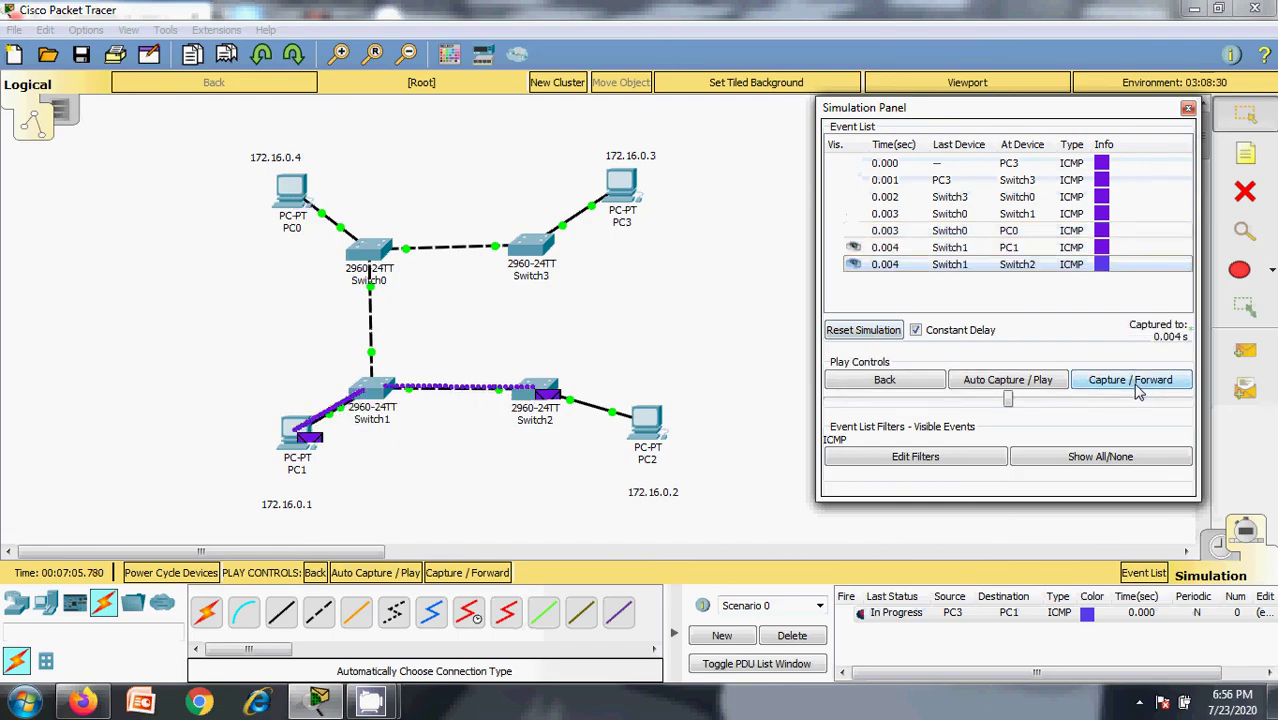
Reset the simulation and replace the current scenario's PDU with a new simple PDU from PC3 to PC1.
left_click(866, 331)
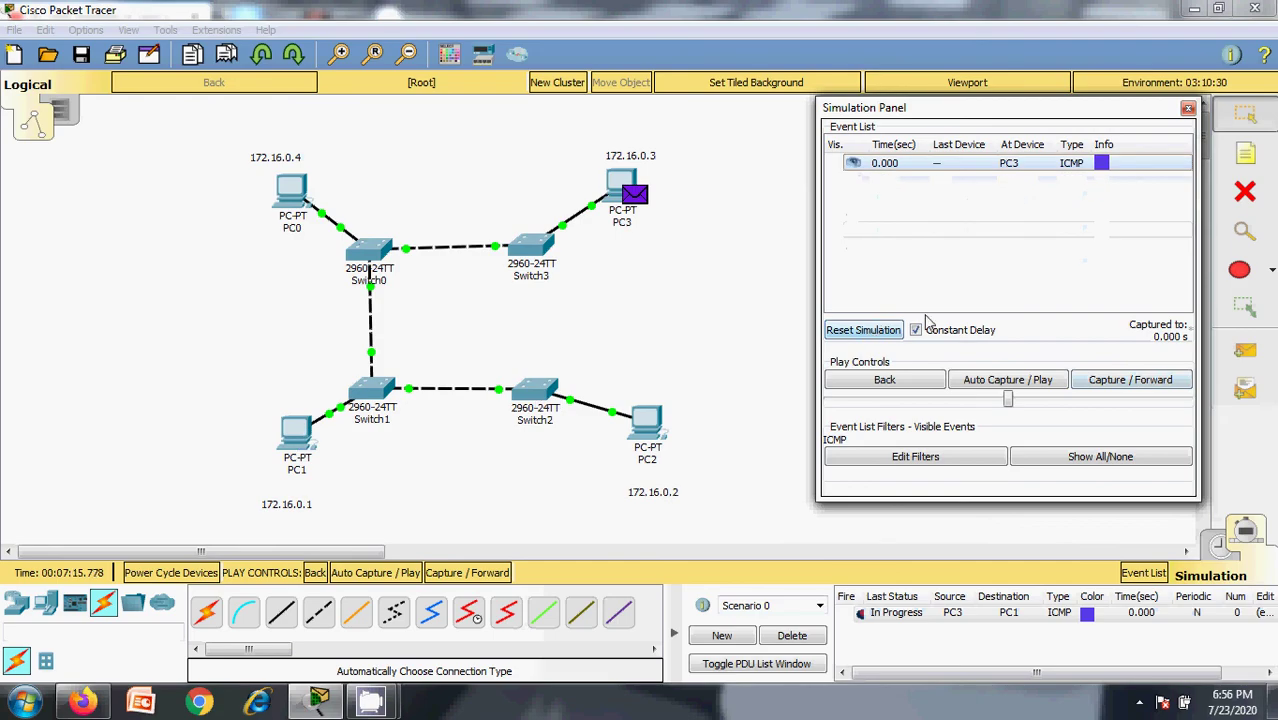
left_click(784, 638)
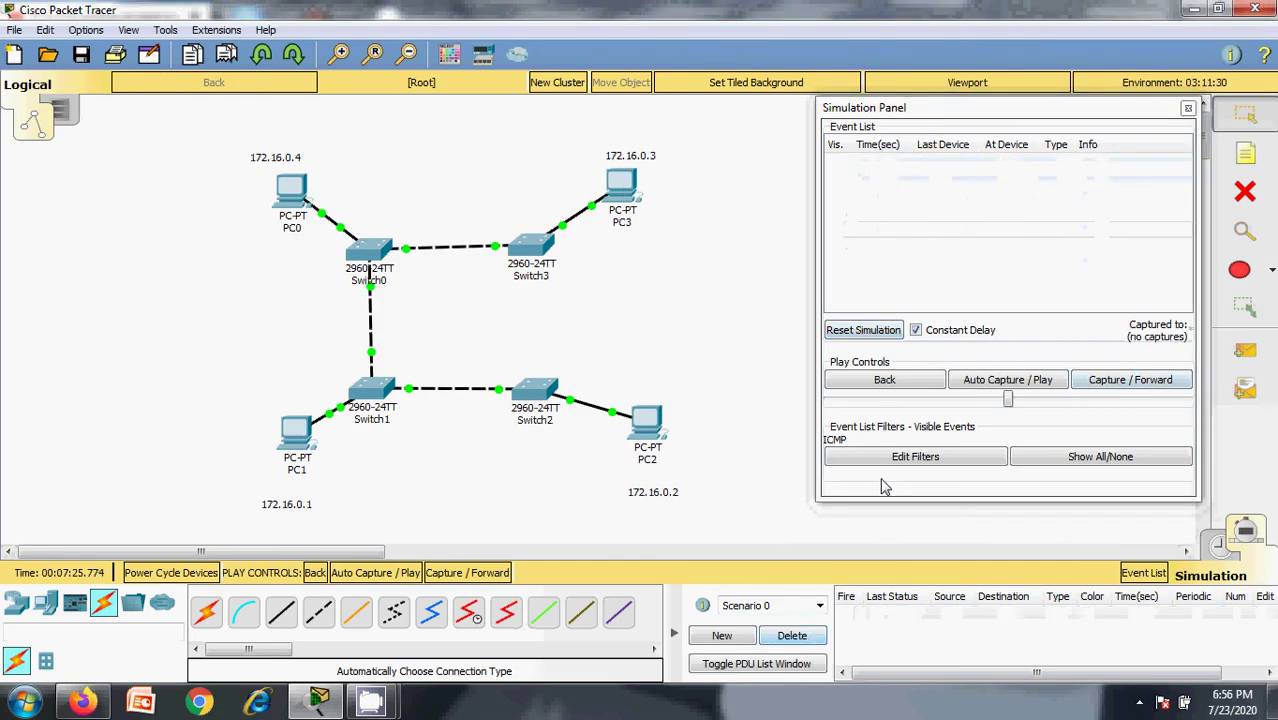
left_click(1188, 109)
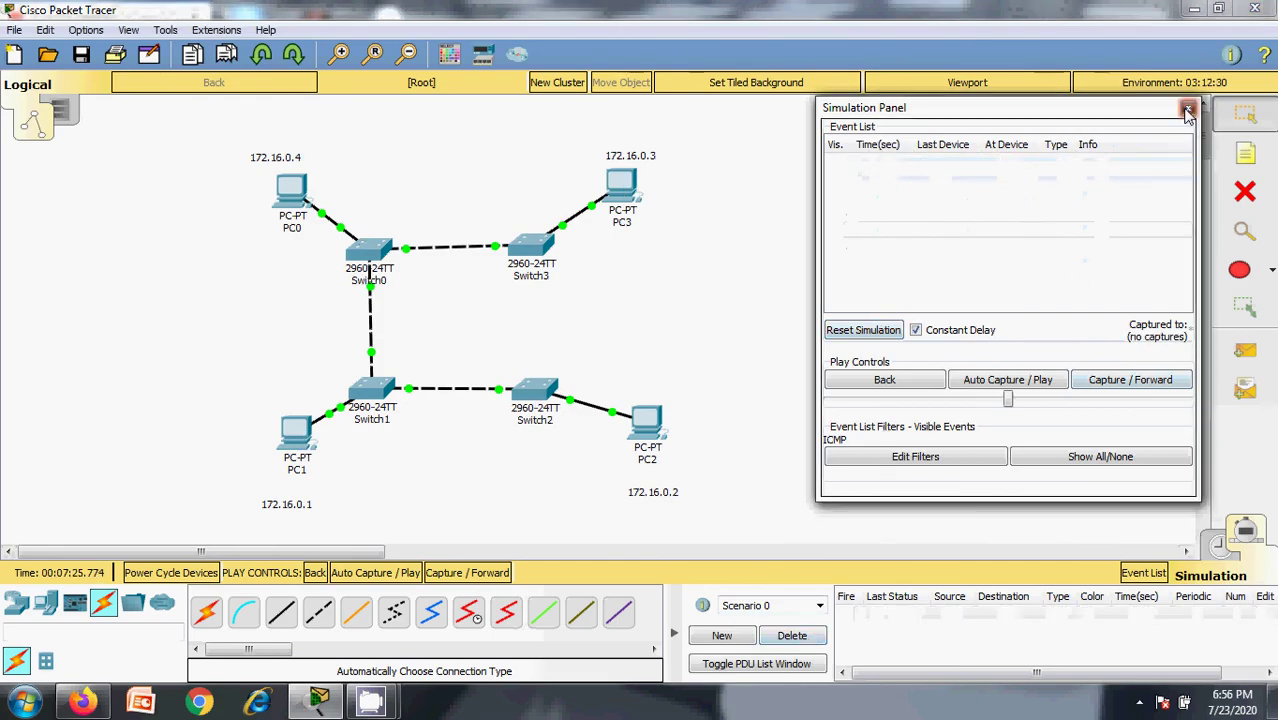
left_click(1268, 358)
left_click(634, 190)
left_click(291, 436)
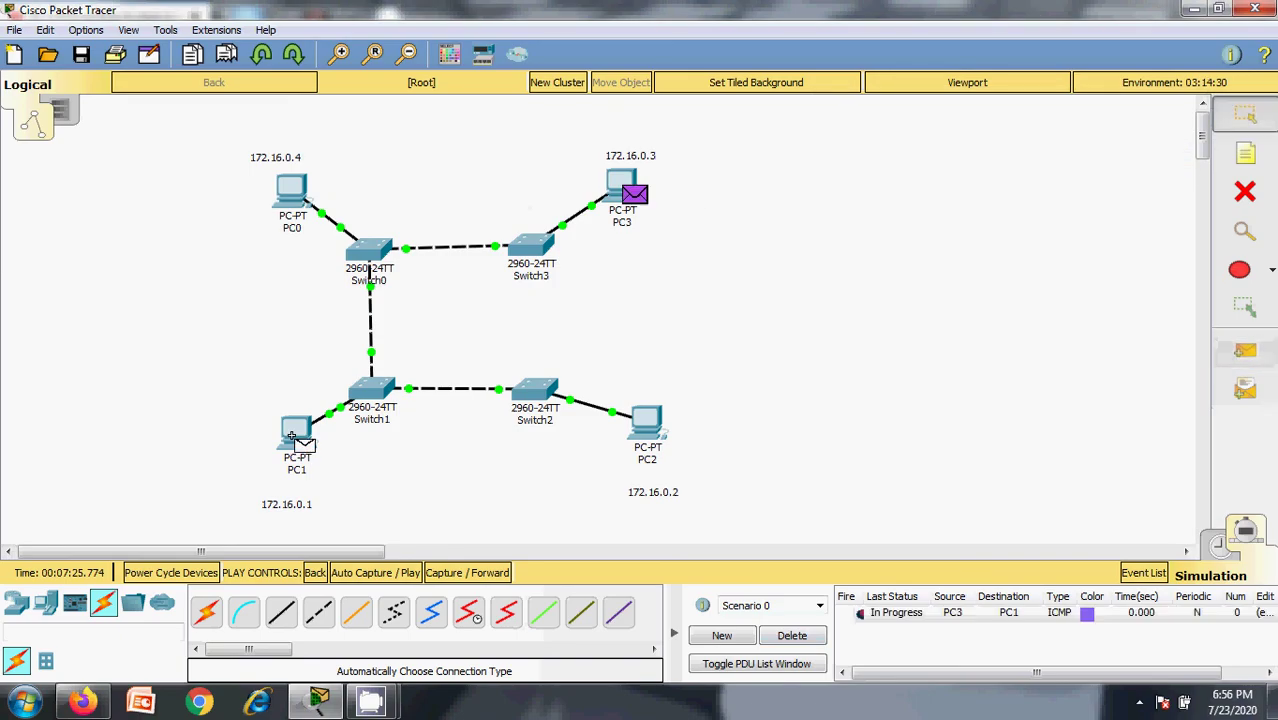
Show the simulation panel and step the new ICMP packet from PC3 through Switch0 and Switch1 to PC1 and back.
left_click(130, 30)
left_click(160, 138)
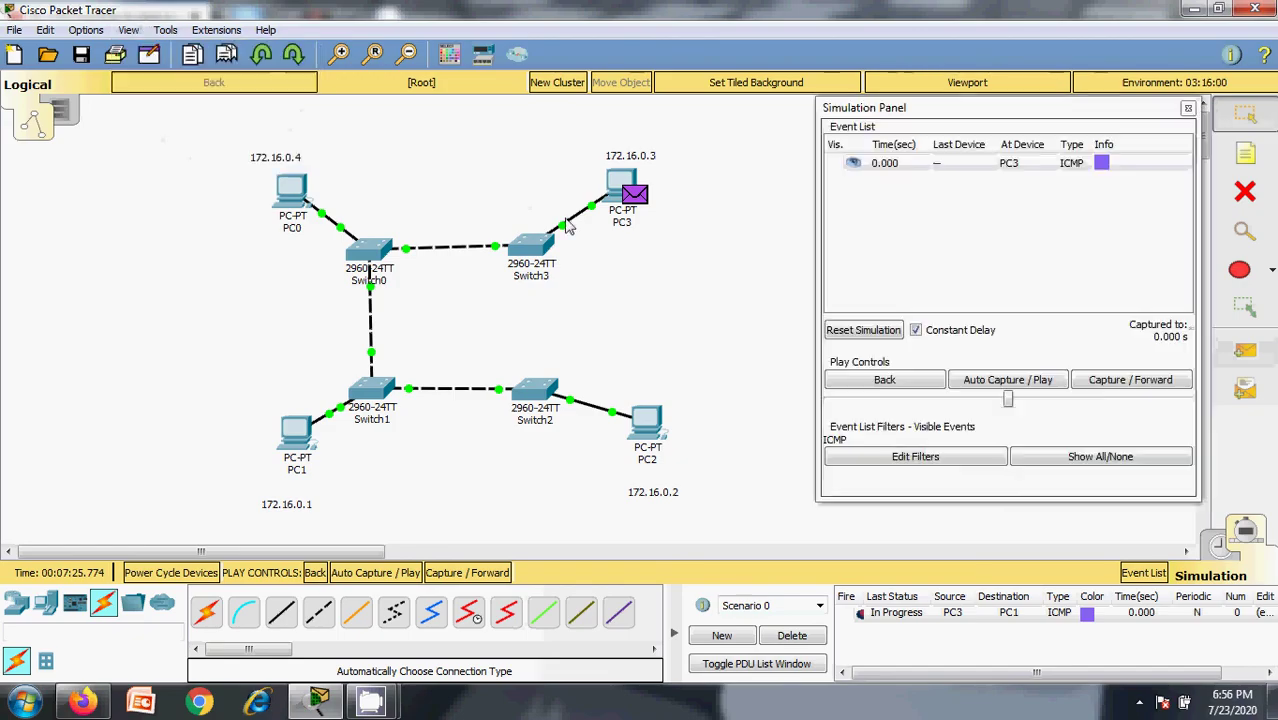
left_click(1090, 379)
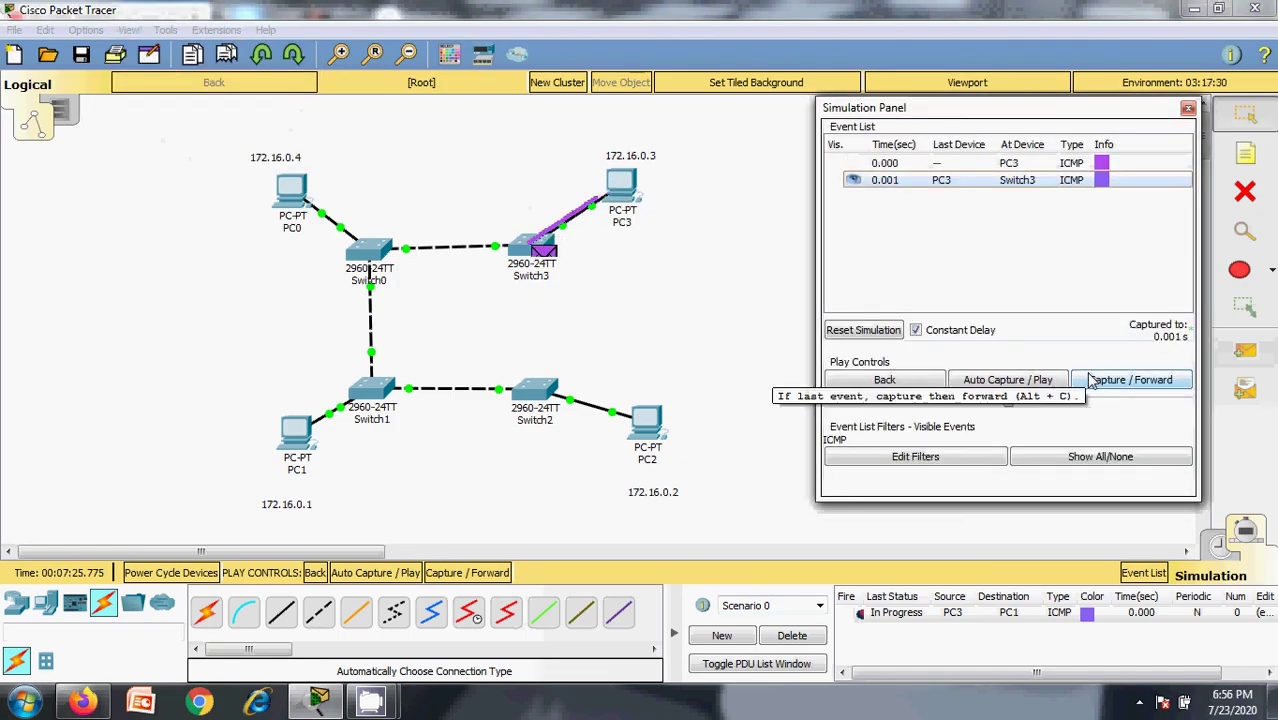
left_click(1090, 380)
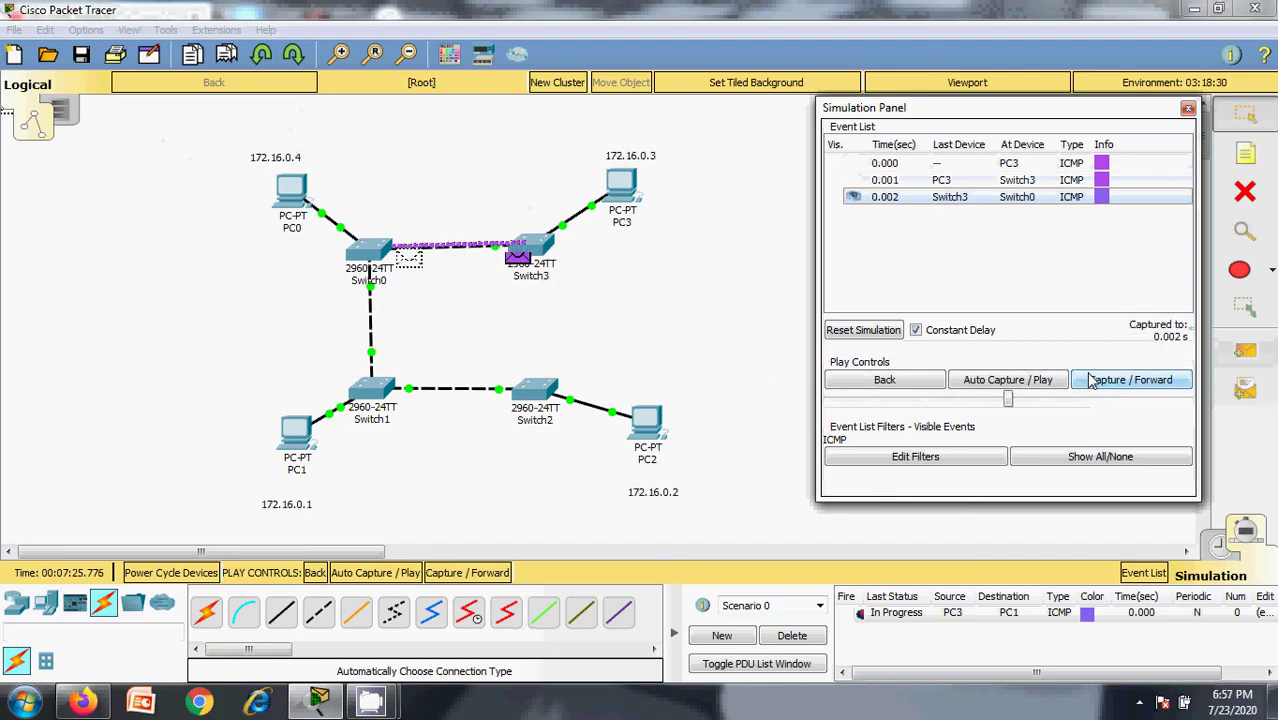
left_click(1090, 380)
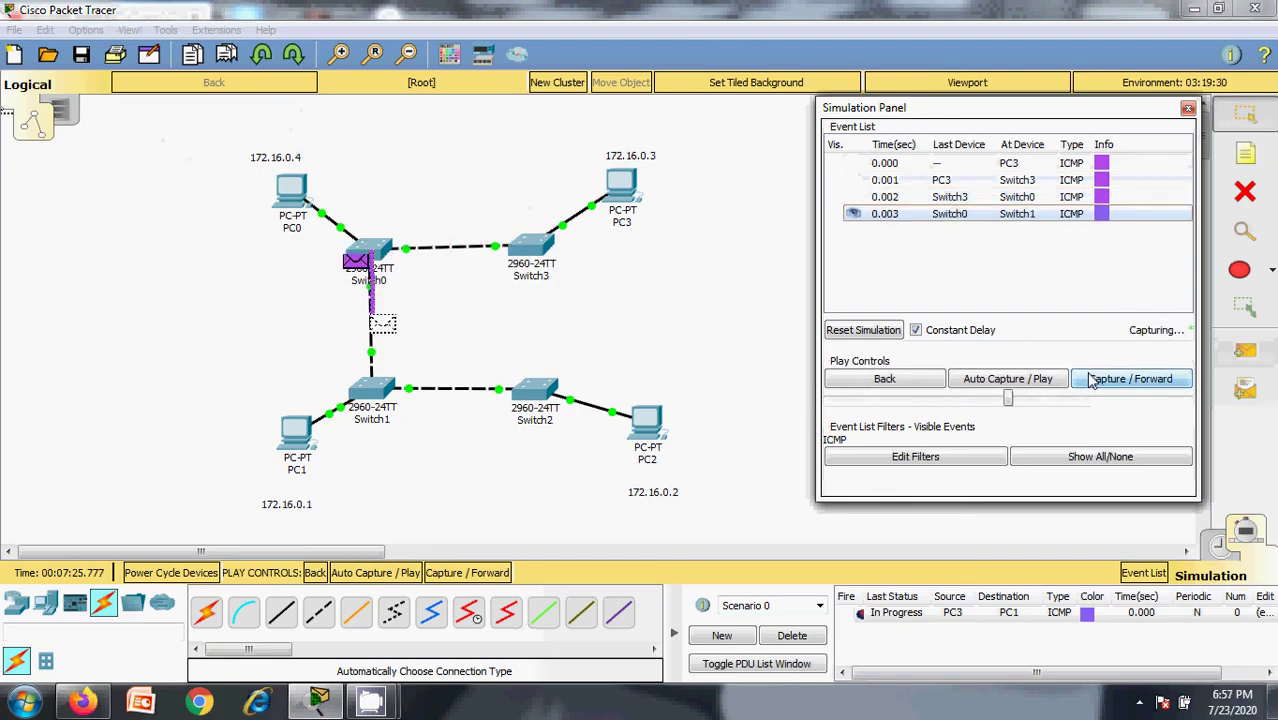
left_click(1090, 380)
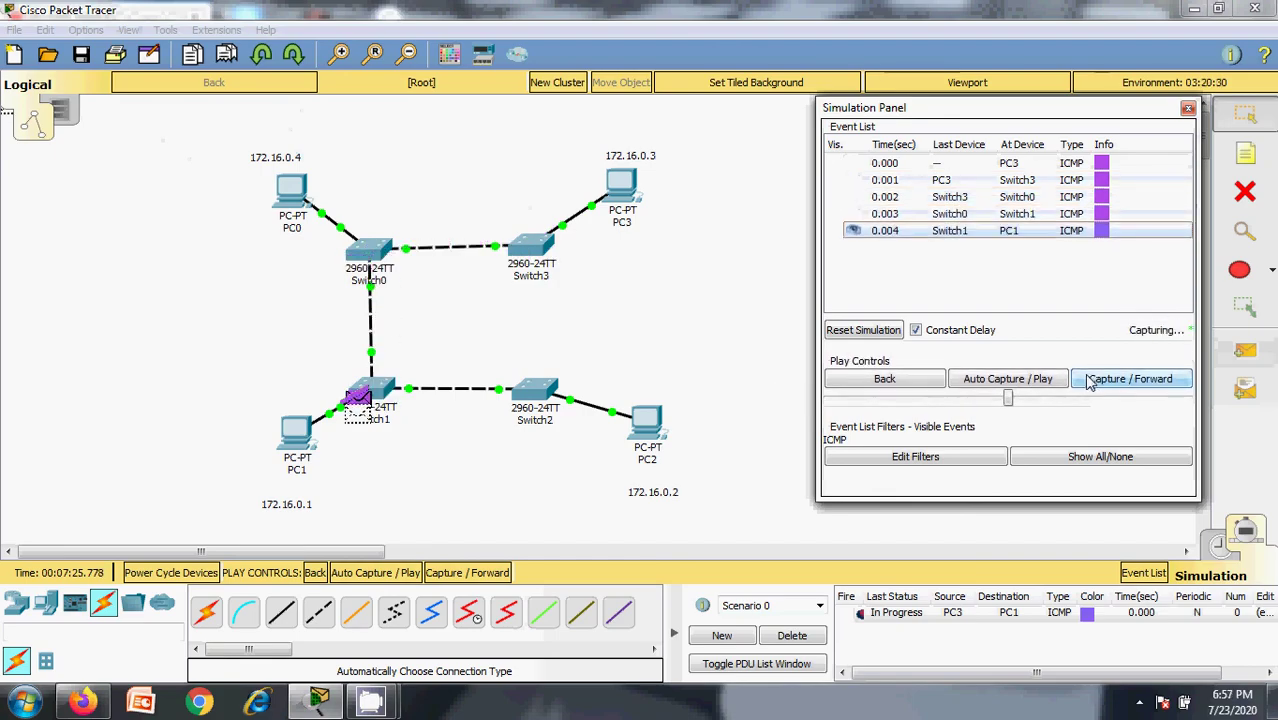
left_click(1107, 389)
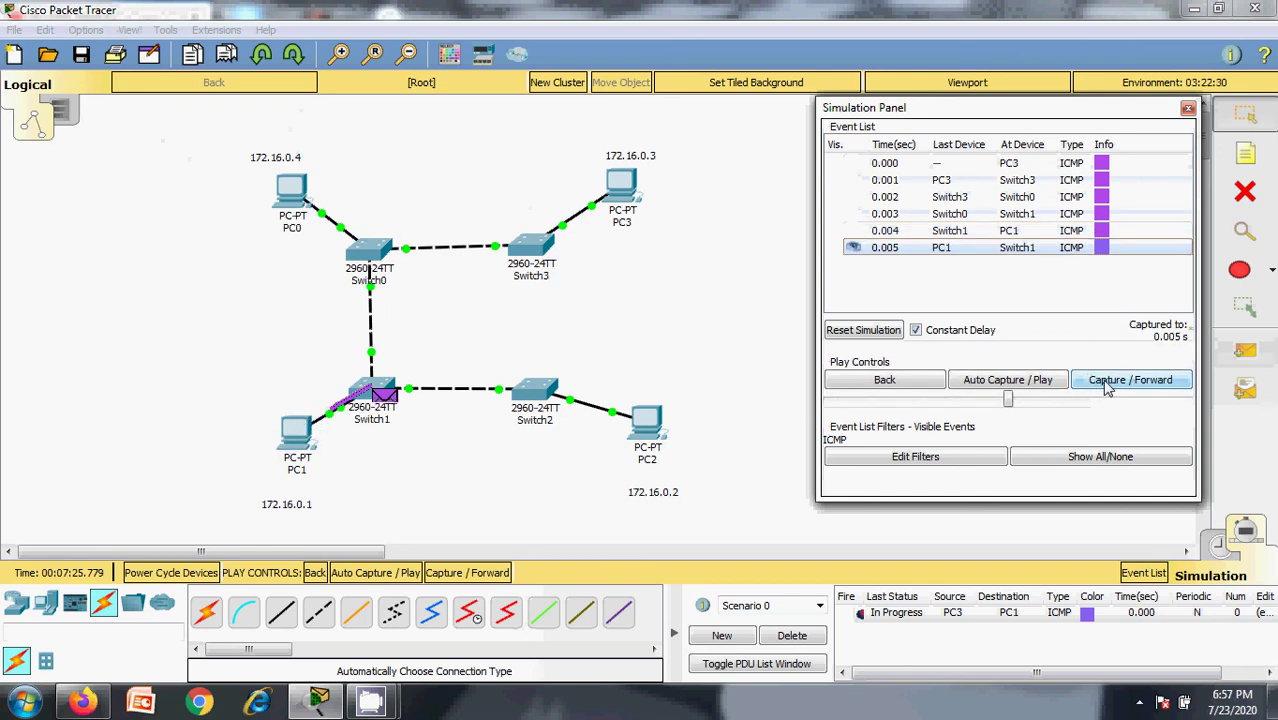
left_click(1107, 389)
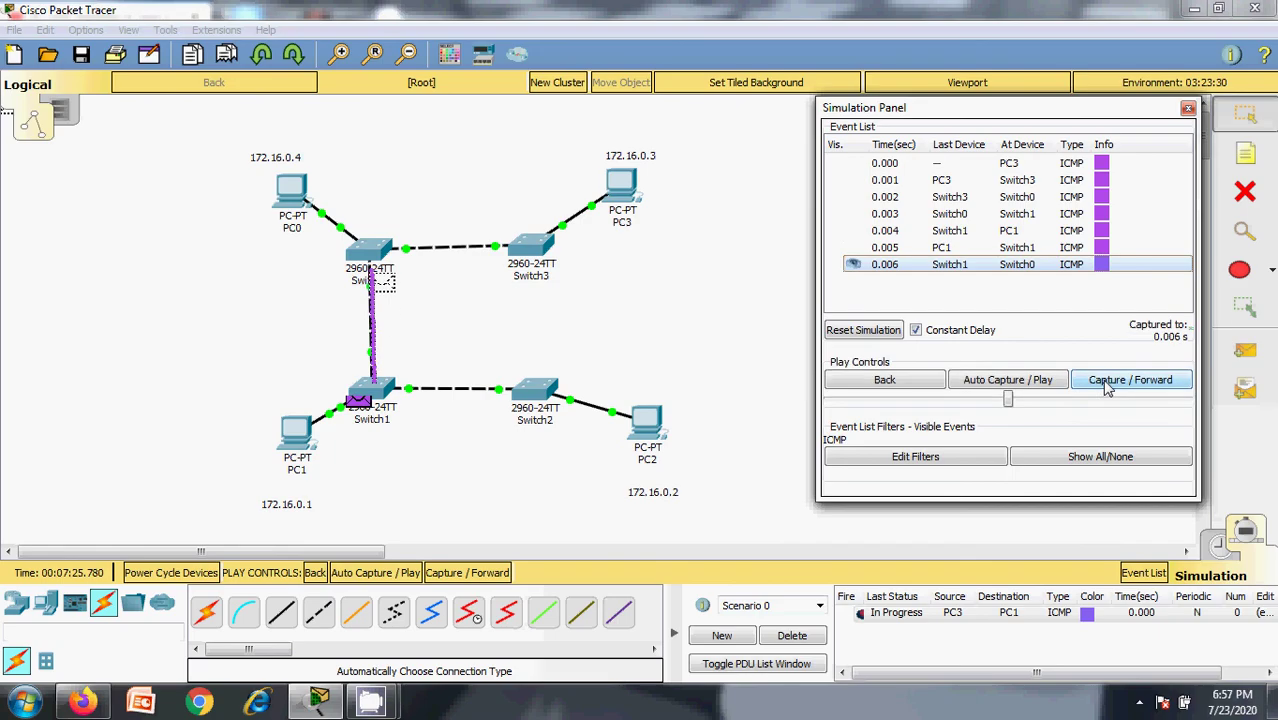
left_click(1107, 389)
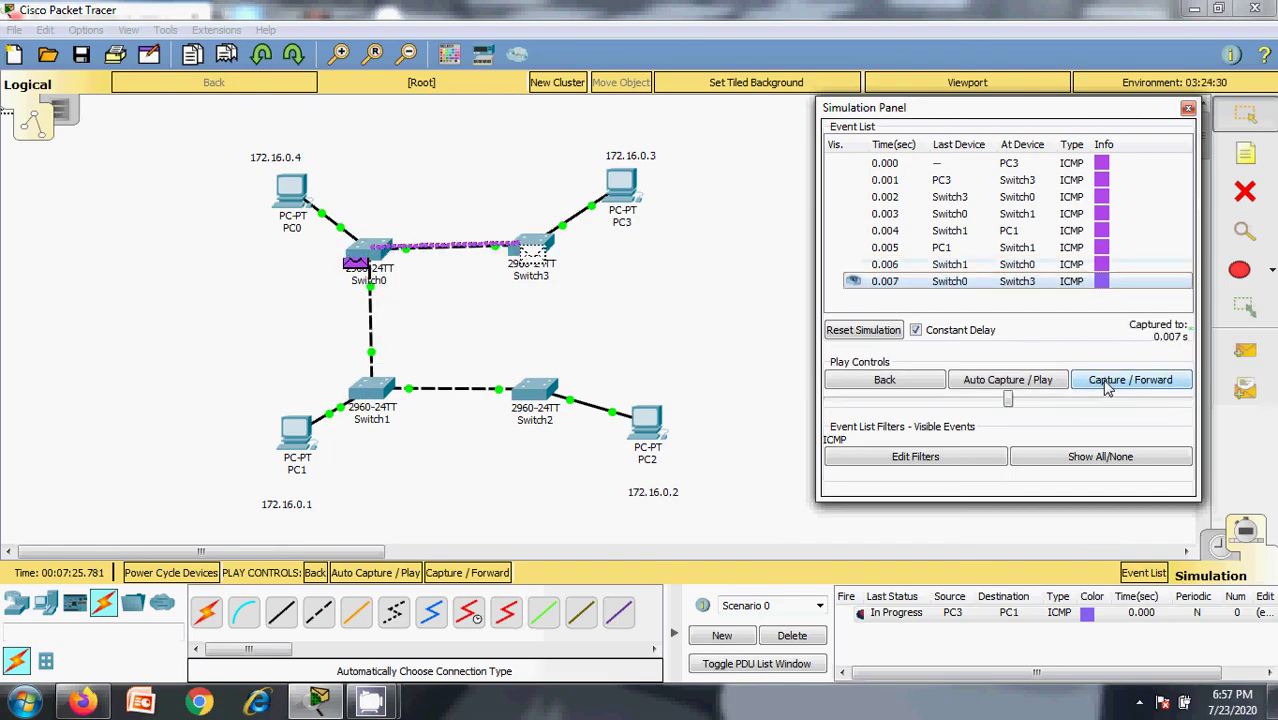
left_click(1107, 389)
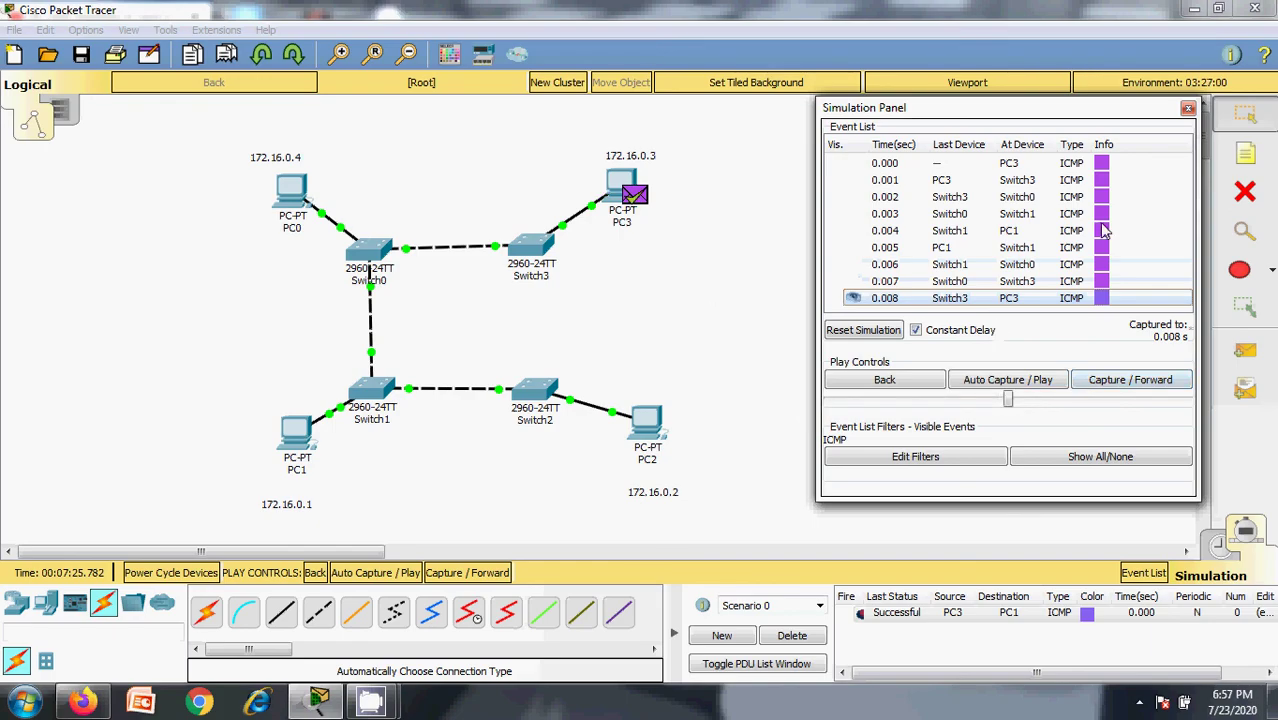
left_click(1189, 109)
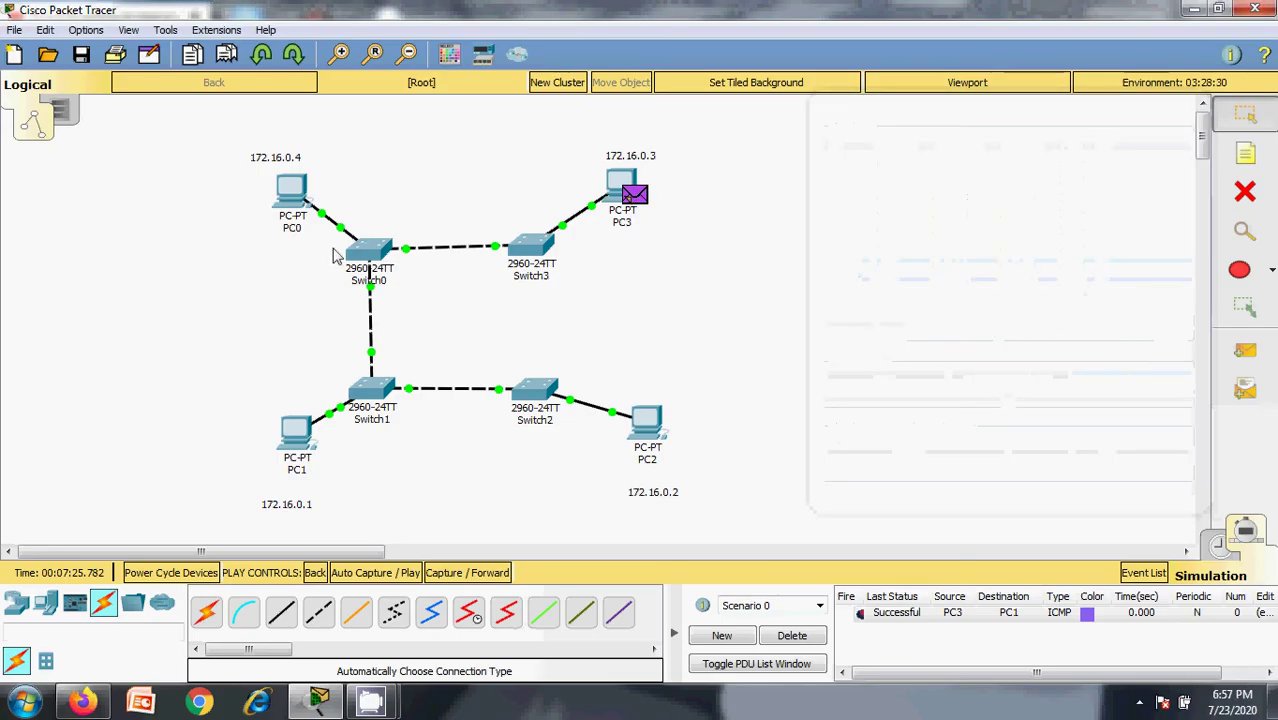
mouse_move(493, 255)
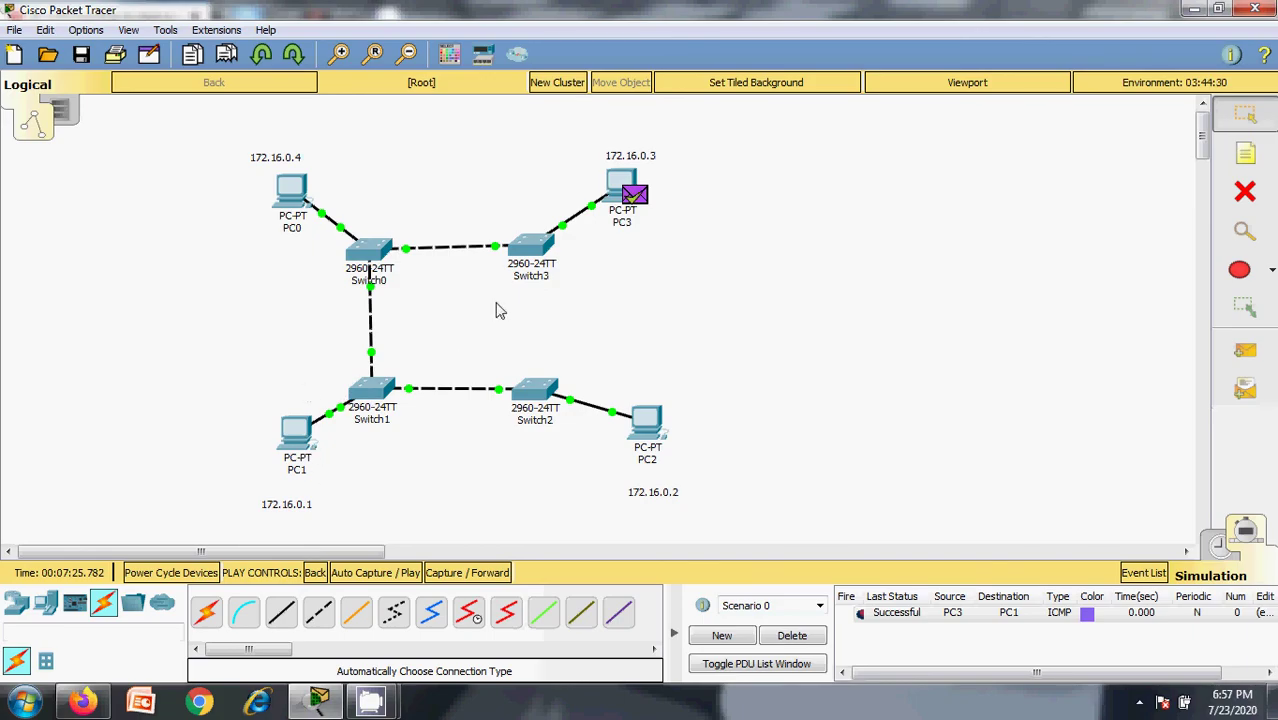
left_click(370, 701)
left_click(296, 603)
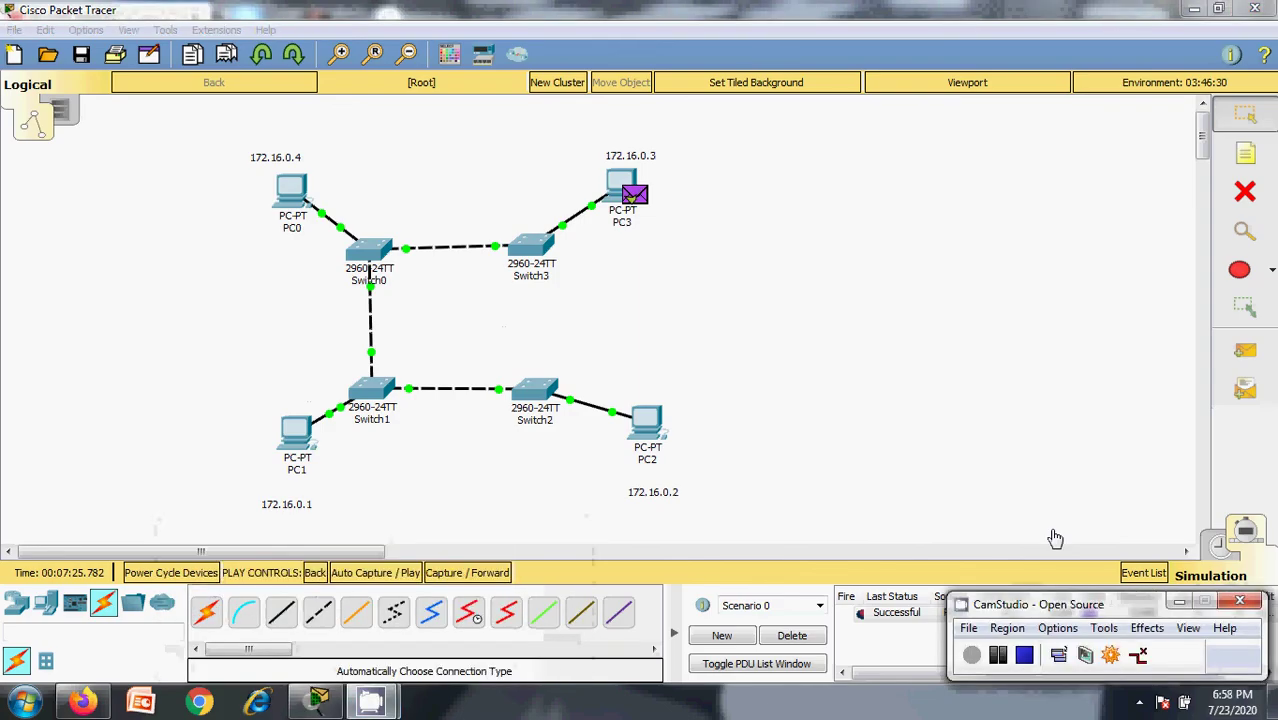